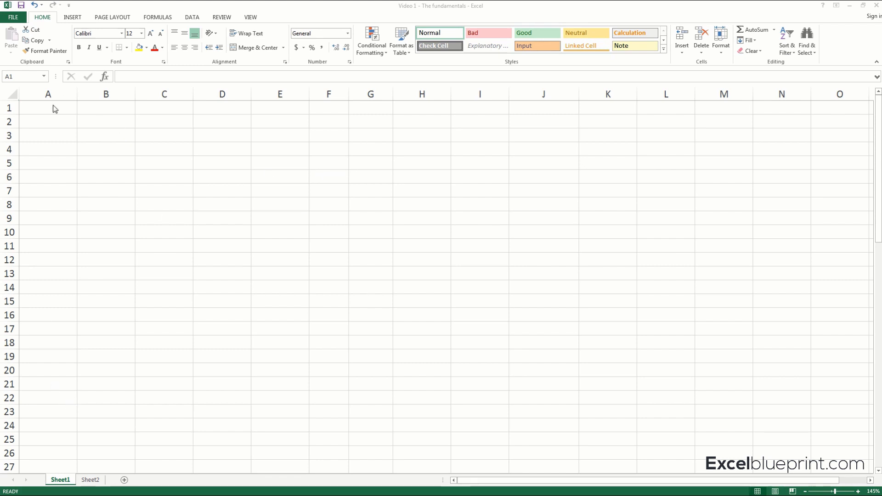
Select several individual cells across the empty sheet, including C4 and H6, ending on D10.
click(161, 132)
click(171, 120)
click(180, 152)
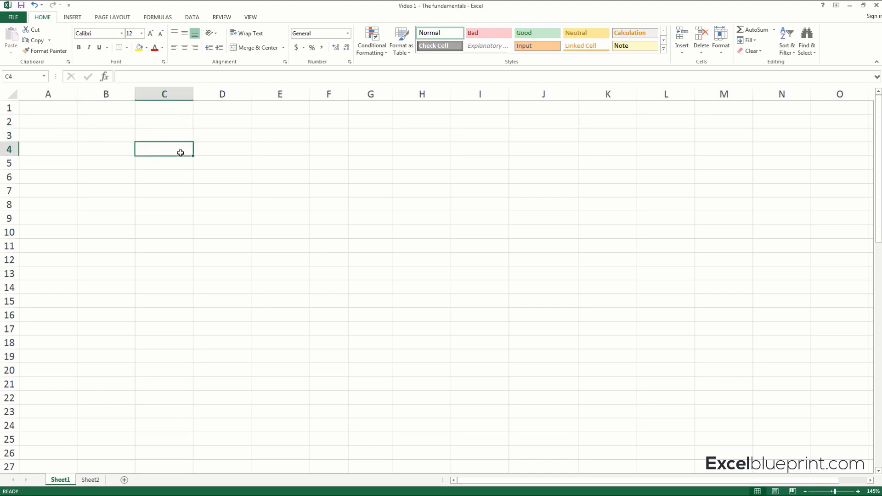
click(257, 163)
click(353, 146)
click(416, 175)
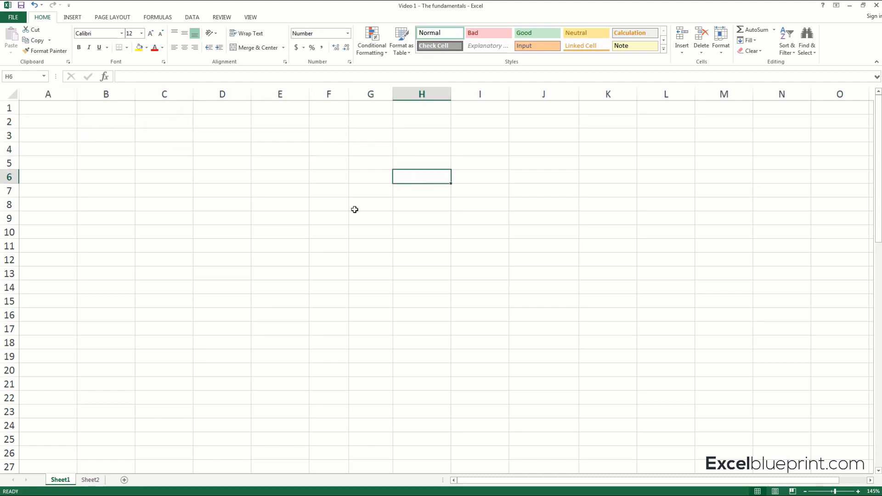
click(214, 234)
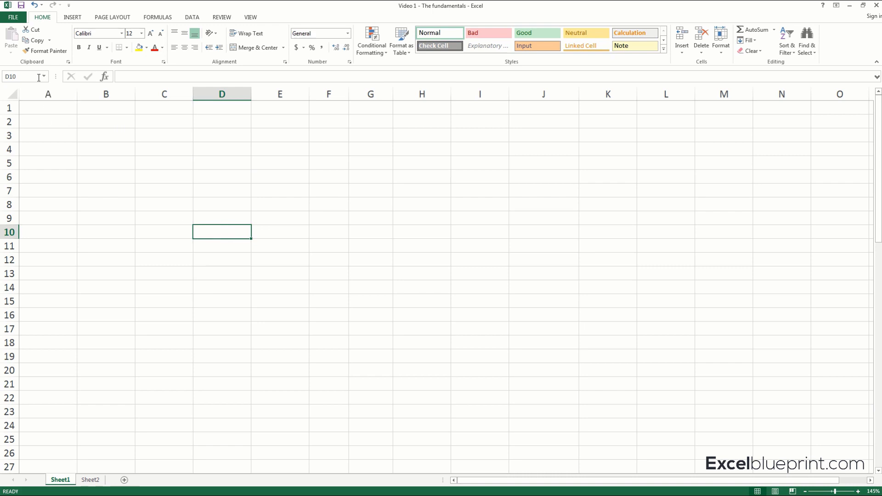
Highlight columns A through M, highlight the rows from row 1 down to about row 11, and end on cell A7.
drag(49, 93, 727, 90)
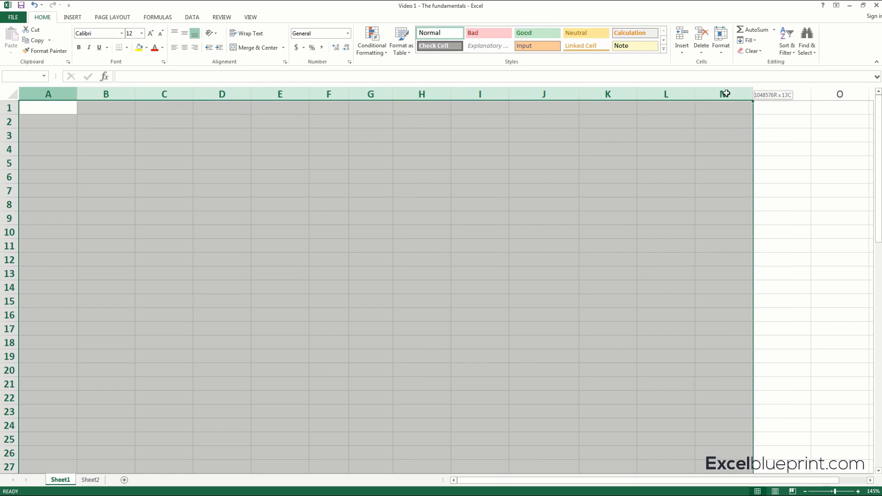
click(345, 133)
drag(2, 105, 7, 248)
click(50, 197)
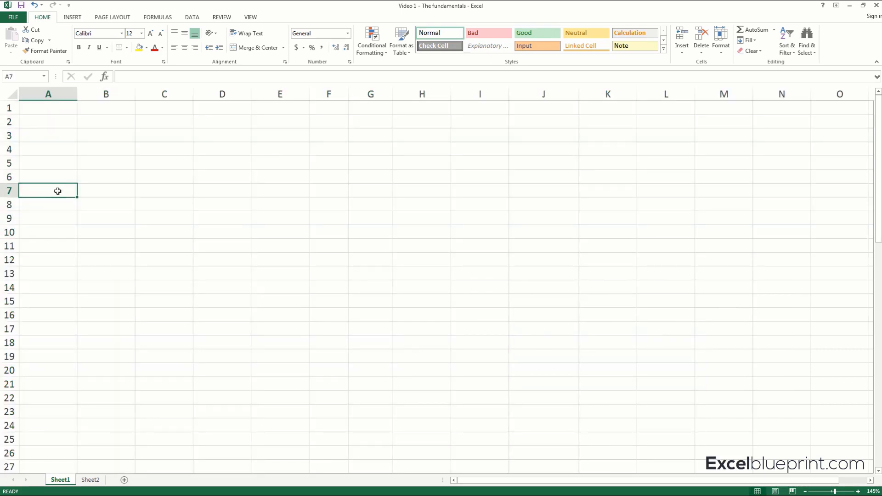
Select the entire columns A, B, C and D one after another.
click(61, 88)
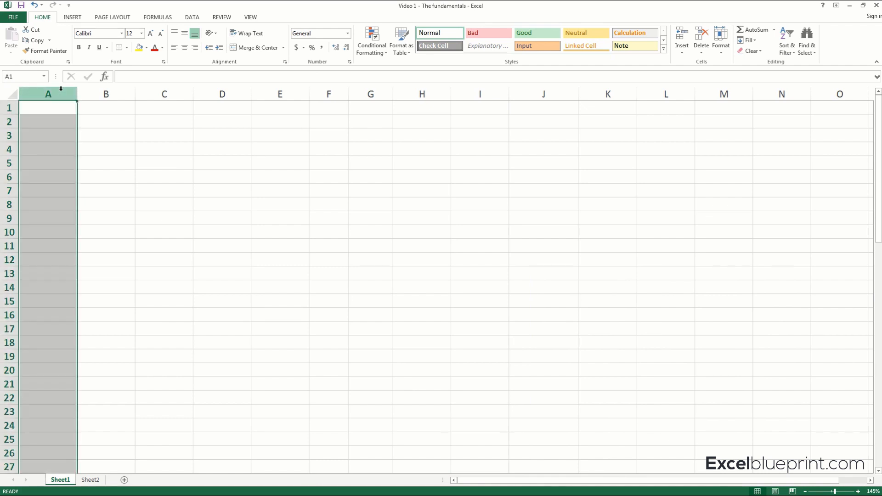
click(110, 91)
click(180, 91)
click(222, 91)
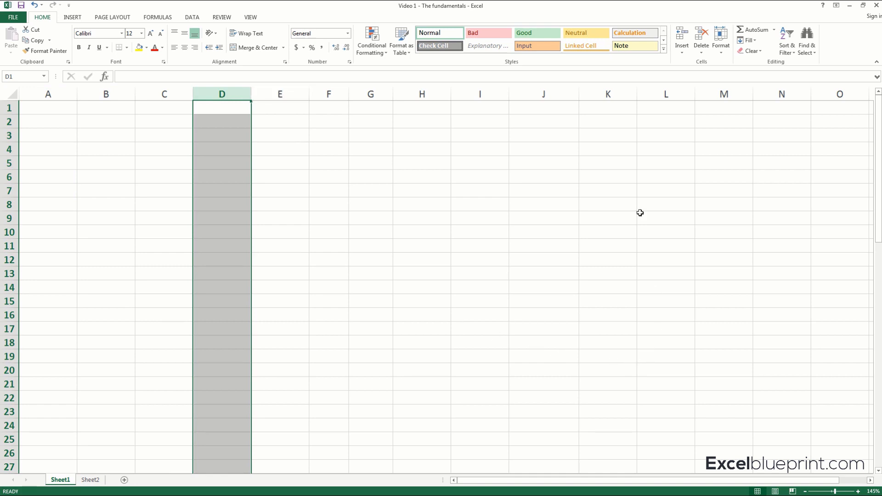
Select cell K1 and move the active cell along row 1 past column Z to BC1.
click(616, 107)
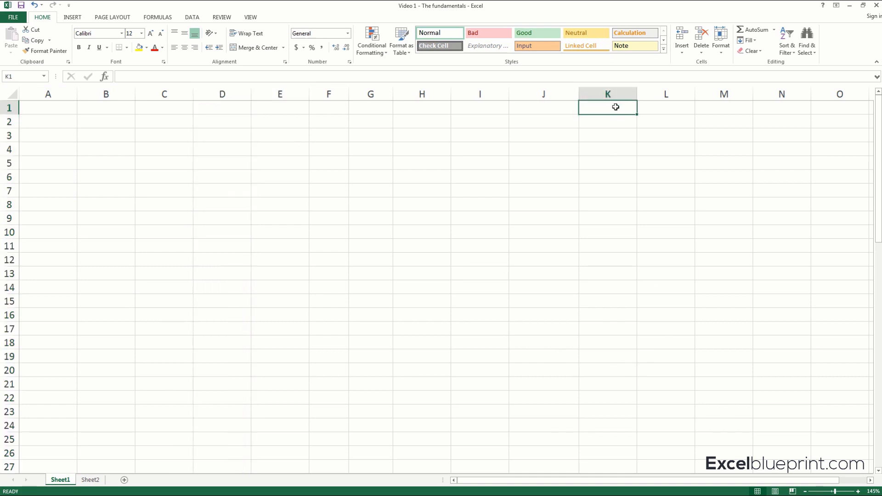
key(Right)
key(Right)
key(Right)
key(Right)
key(Right)
key(Right)
key(Right)
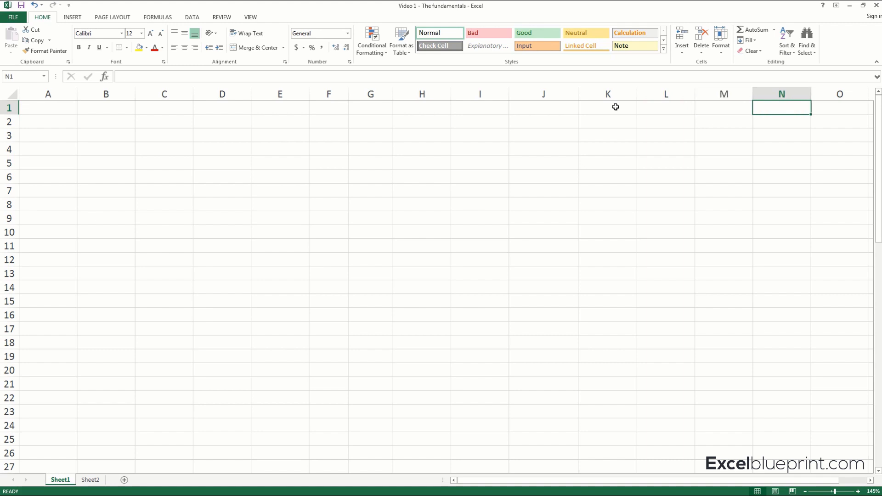
key(Right)
key(Right)
key(Right)
key(Right)
key(Right)
key(Right)
key(Right)
key(Right)
key(Right)
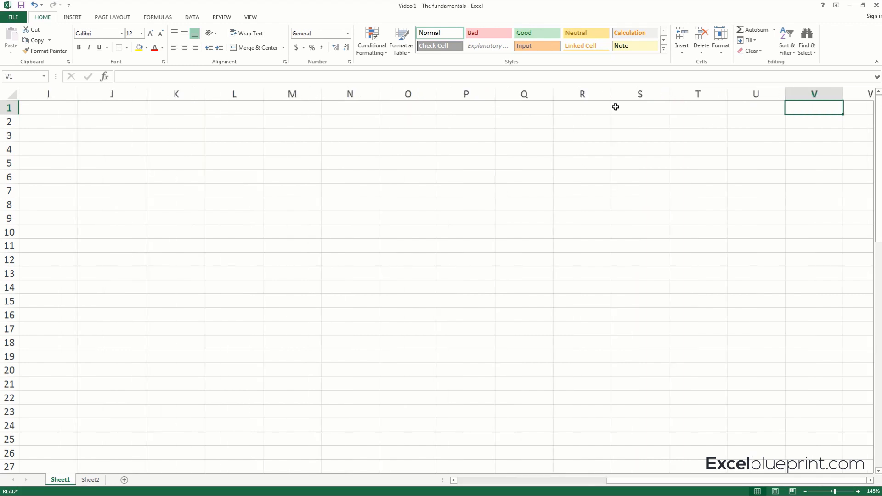
key(Right)
key(Right)
key(Right)
key(Right)
key(Right)
key(Right)
key(Right)
key(Right)
key(Right)
key(Right)
key(Right)
key(Right)
key(Right)
key(Right)
key(Right)
key(Right)
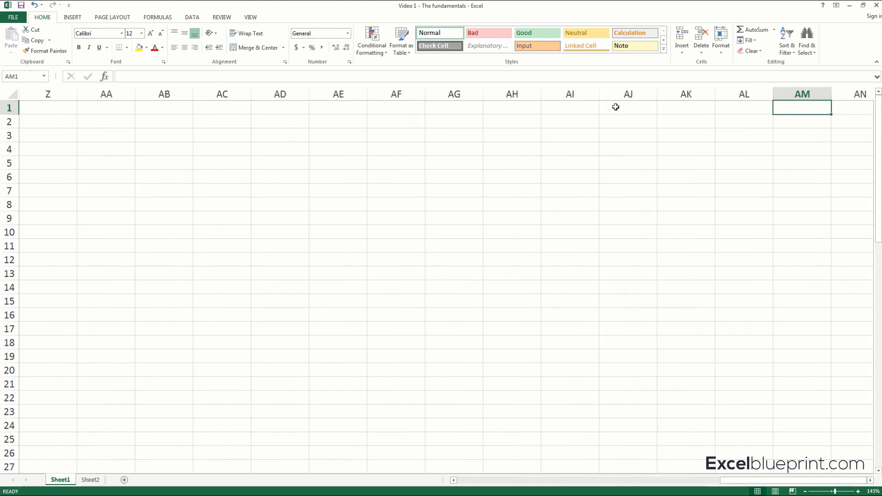
key(Right)
key(Right)
key(Right)
key(Right)
key(Right)
key(Right)
key(Right)
key(Right)
key(Right)
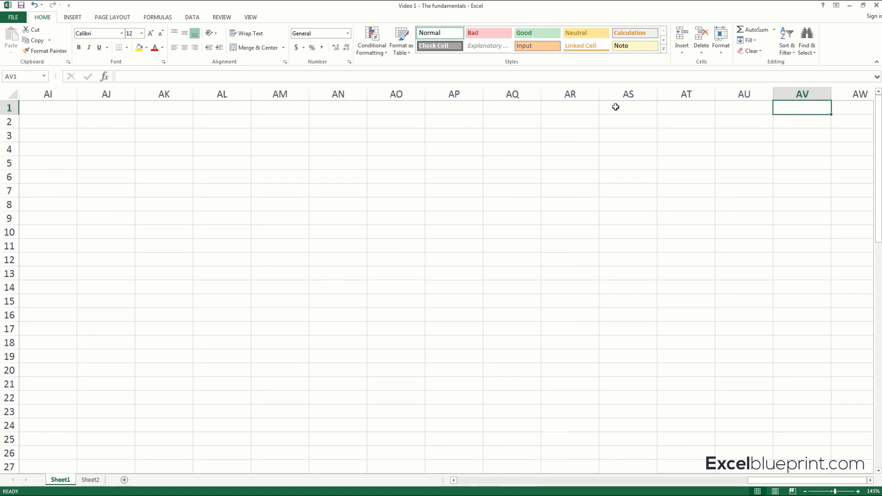
key(Right)
key(Right)
key(Right)
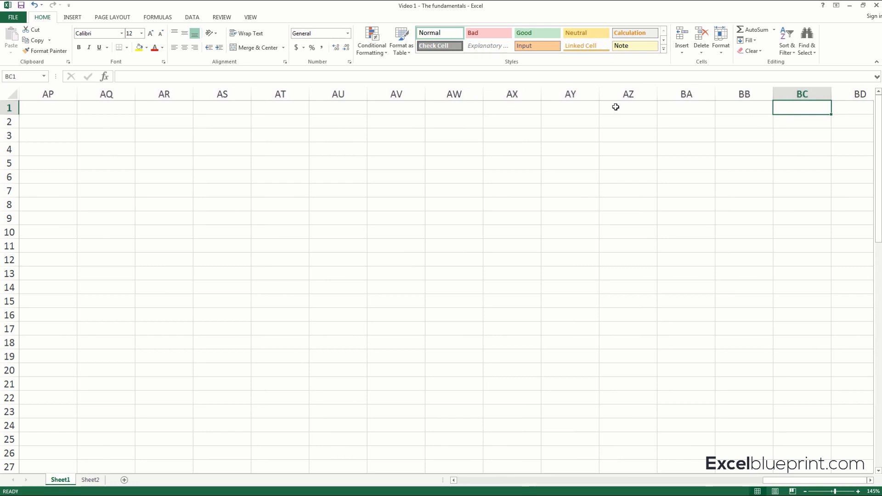
Move the active cell back along row 1 to A1.
key(Left)
key(Left)
key(Left)
key(Left)
key(Left)
key(Left)
key(Left)
key(Left)
key(Left)
key(Left)
key(Left)
key(Left)
key(Left)
key(Left)
key(Left)
key(Left)
key(Left)
key(Left)
key(Left)
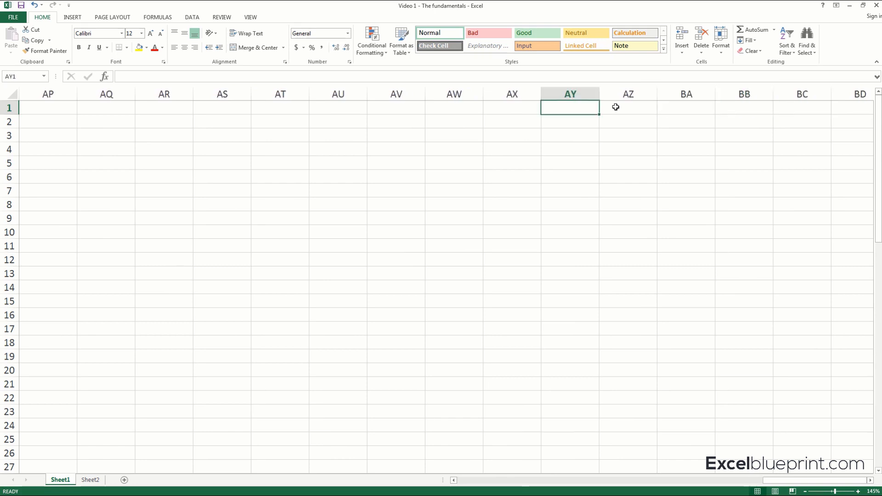
key(Left)
key(Left)
key(Left)
key(Left)
key(Left)
key(Left)
key(Left)
key(Left)
key(Left)
key(Left)
key(Left)
key(Left)
key(Left)
key(Left)
key(Left)
key(Left)
key(Left)
key(Left)
key(Left)
key(Left)
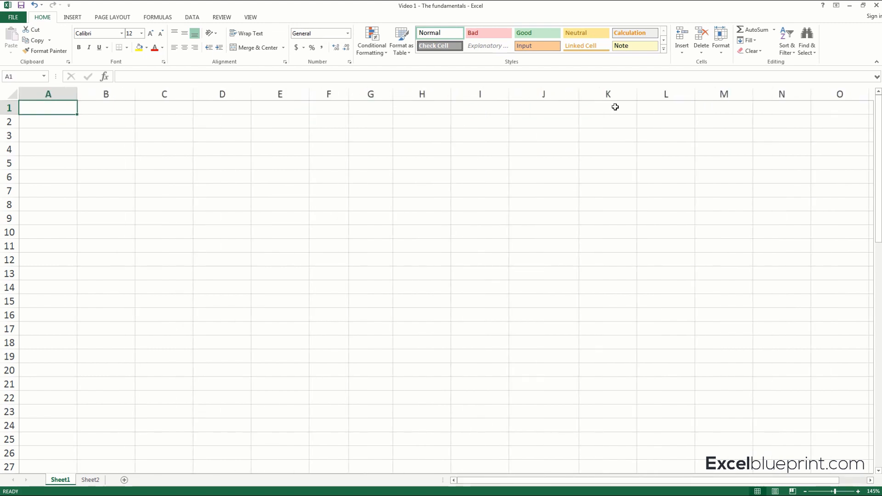
Select cell A3, followed by the entire row 1 and the entire row 2.
click(33, 129)
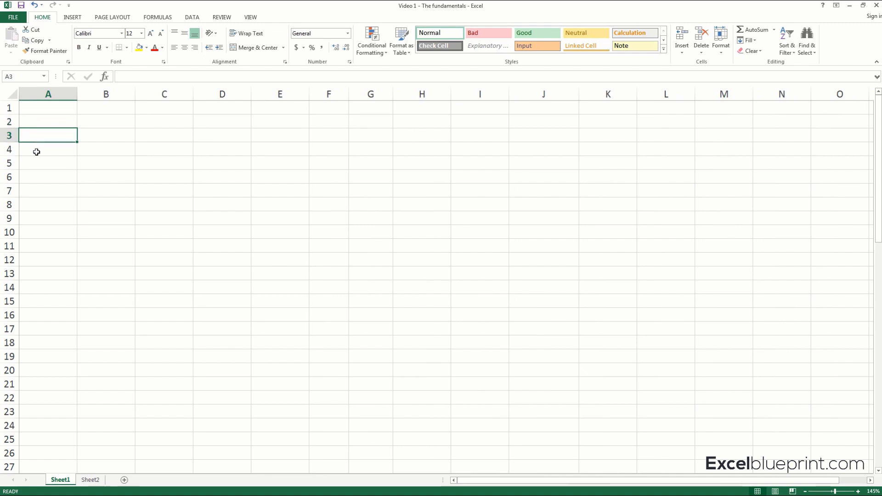
click(9, 108)
click(9, 121)
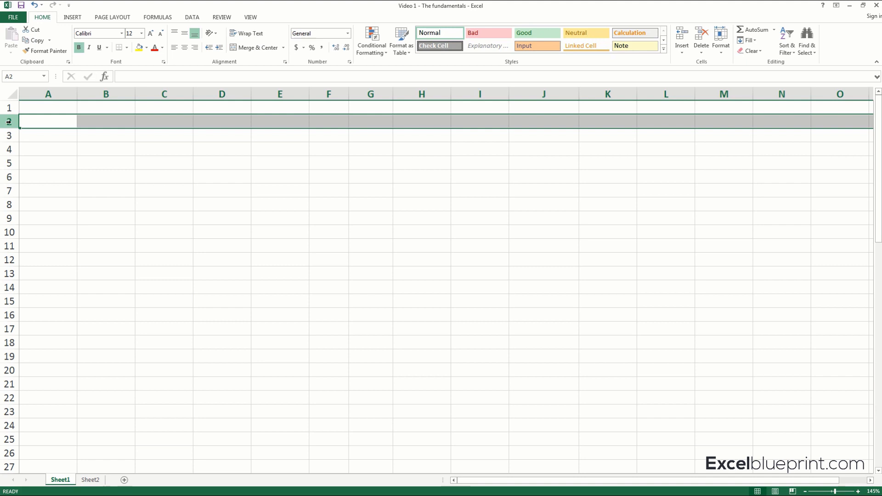
Move the active cell down column A to A100.
key(Down)
key(Down)
key(Down)
key(Down)
key(Down)
key(Down)
key(Down)
key(Down)
key(Down)
key(Down)
key(Down)
key(Down)
key(Down)
key(Down)
key(Down)
key(Down)
key(Down)
key(Down)
key(Down)
key(Down)
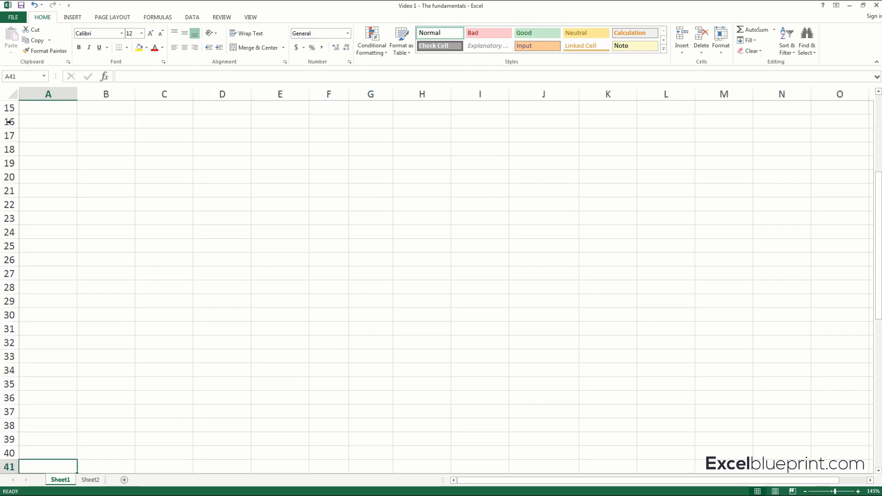
key(Down)
key(Down)
key(Down)
key(Down)
key(Down)
key(Down)
key(Down)
key(Down)
key(Down)
key(Down)
key(Down)
key(Down)
key(Down)
key(Down)
key(Down)
key(Down)
key(Down)
key(Down)
key(Down)
key(Down)
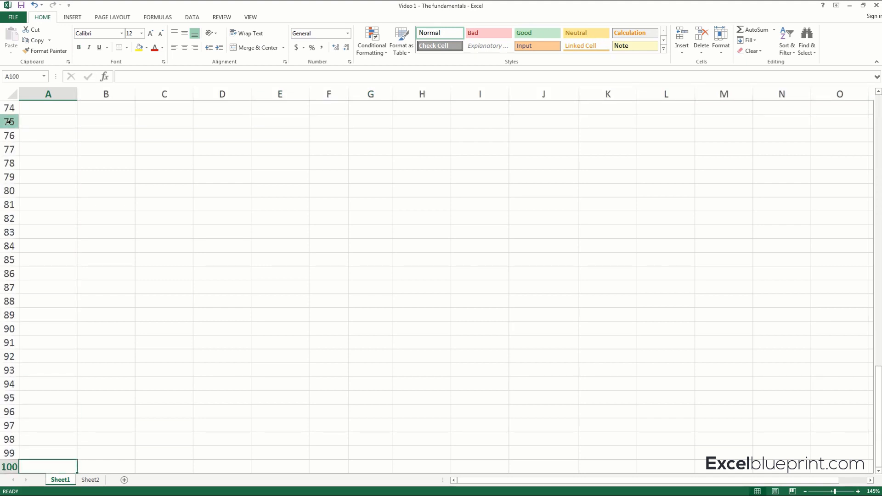
View the rows beyond row 150 and return the view to row 1.
scroll(122, 244, down, 17)
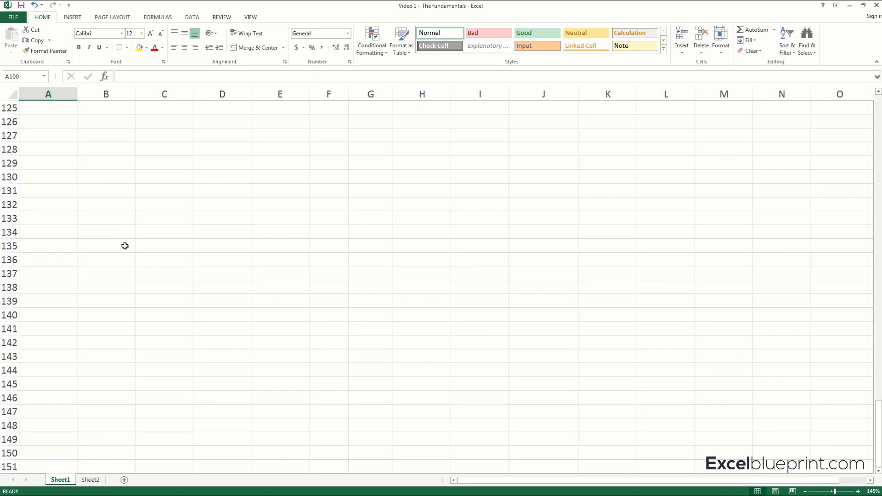
scroll(125, 245, down, 11)
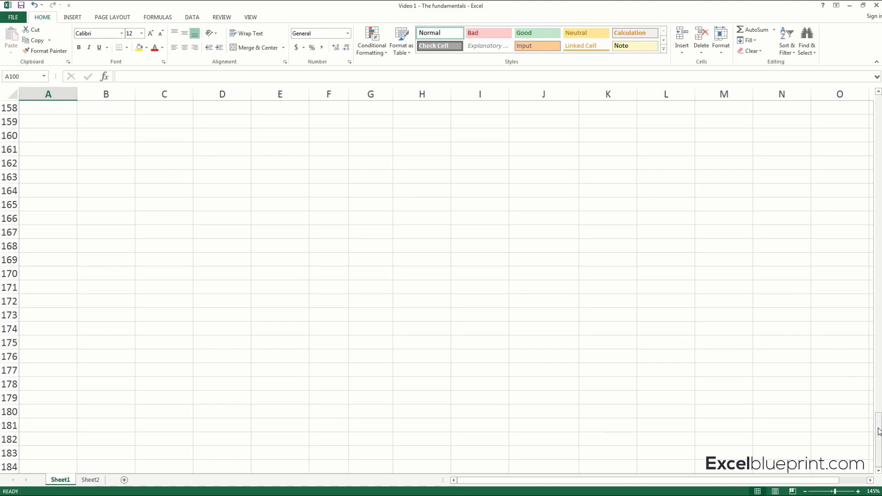
drag(877, 428, 877, 101)
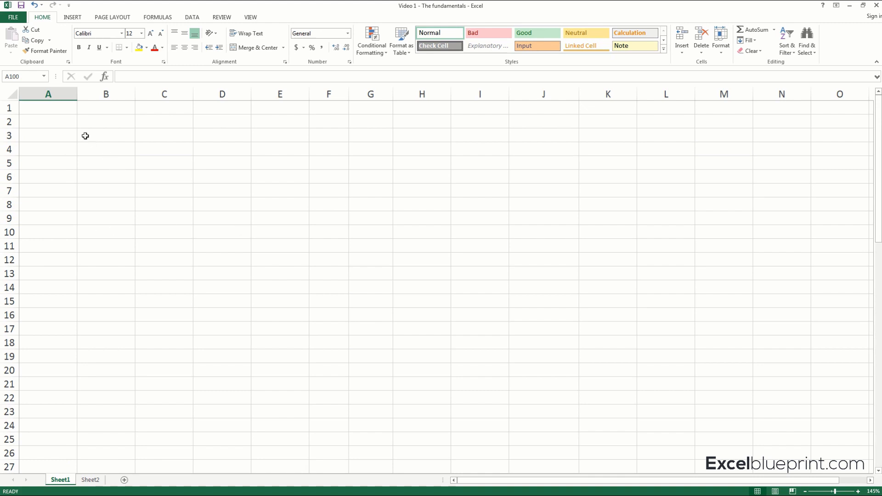
Select the whole of column A, the whole of row 1, and finally the single cell D7.
click(33, 89)
click(10, 108)
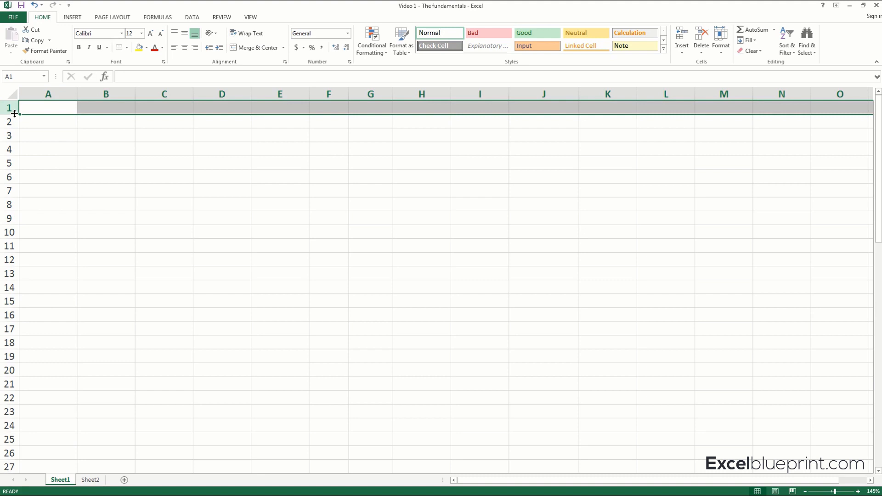
click(221, 190)
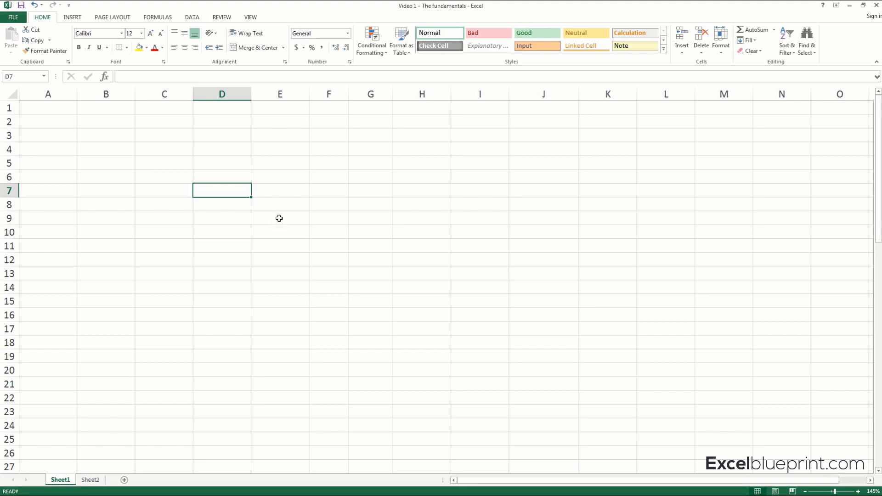
Circle the column D and row 7 headers with the annotation pen, write D7 over the selected cell, and clear the marks.
mouse_move(193, 82)
mouse_down()
mouse_move(258, 105)
mouse_move(193, 105)
mouse_move(202, 89)
mouse_up()
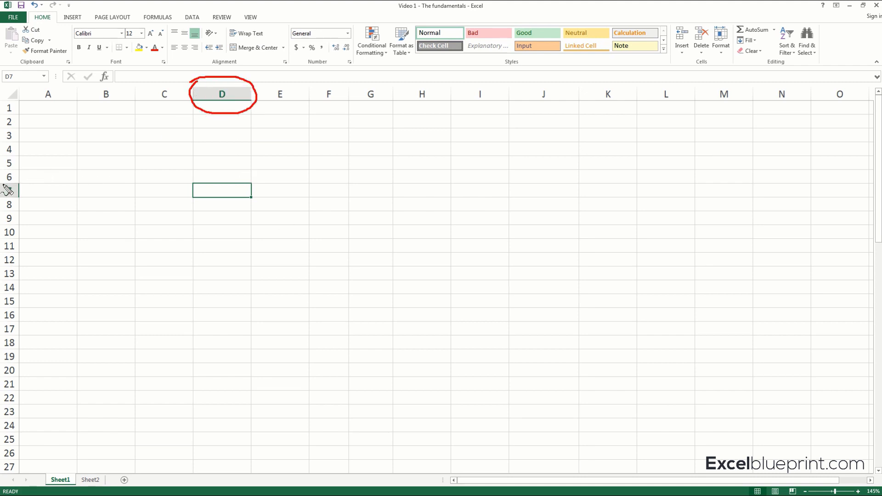
mouse_move(10, 190)
mouse_down()
mouse_move(24, 201)
mouse_move(18, 181)
mouse_up()
mouse_move(210, 187)
mouse_down()
mouse_move(206, 203)
mouse_move(231, 187)
mouse_move(226, 199)
mouse_up()
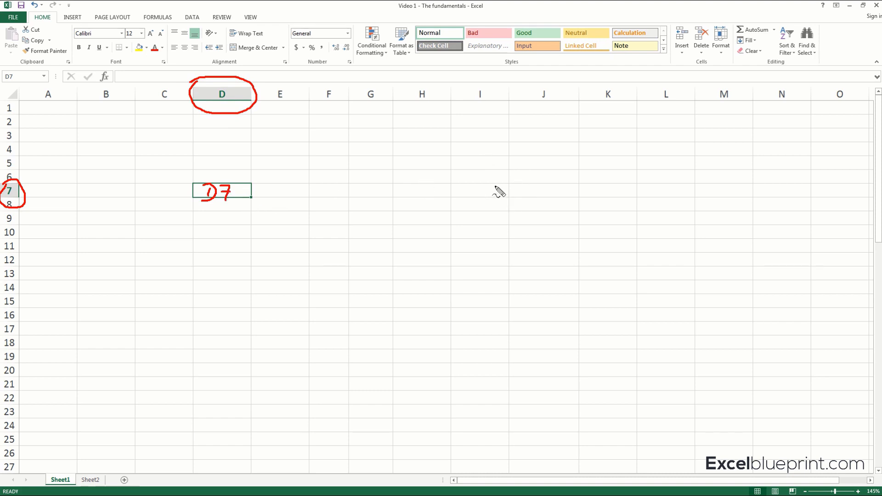
key(Escape)
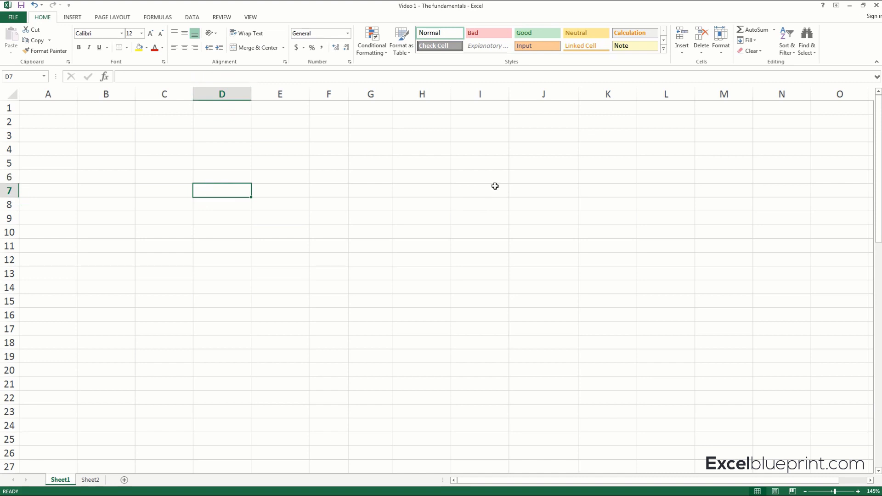
Select cell H9, circle the Sheet1 and Sheet2 names with the annotation pen, and clear the mark.
click(407, 220)
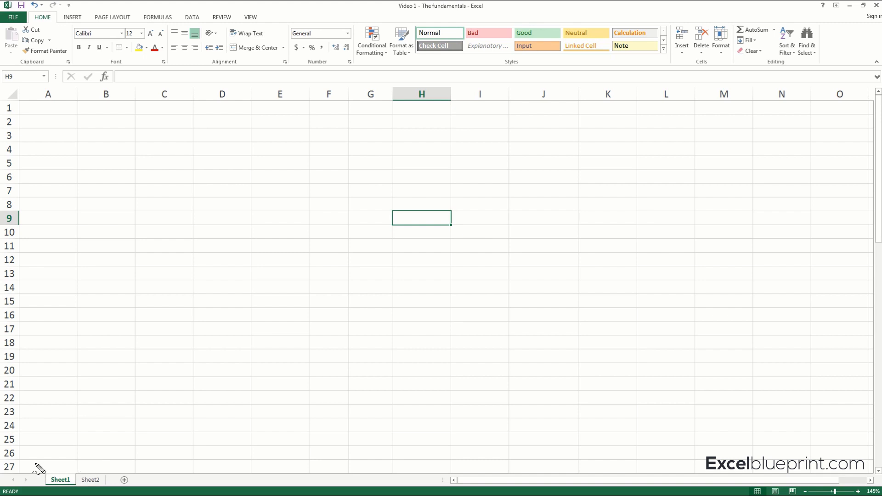
mouse_move(33, 463)
mouse_down()
mouse_move(100, 459)
mouse_move(123, 493)
mouse_move(46, 494)
mouse_move(35, 469)
mouse_move(60, 461)
mouse_up()
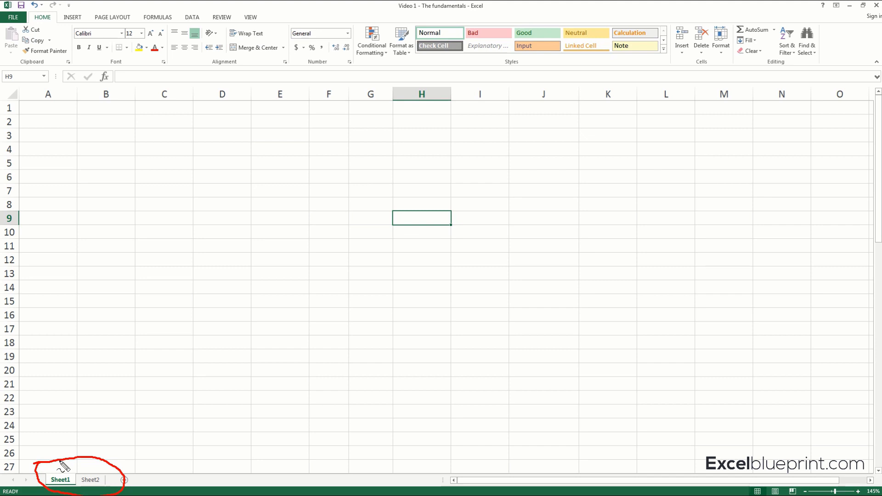
key(Escape)
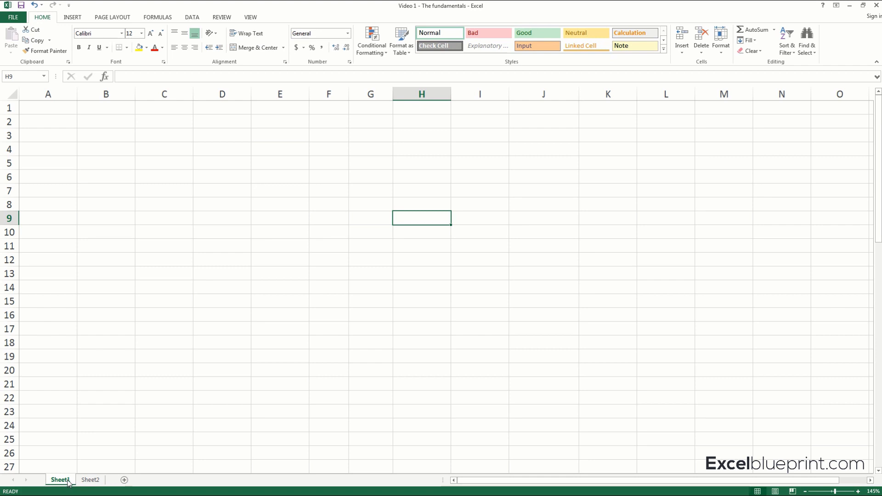
View the contents of Sheet2 and return to Sheet1.
click(90, 480)
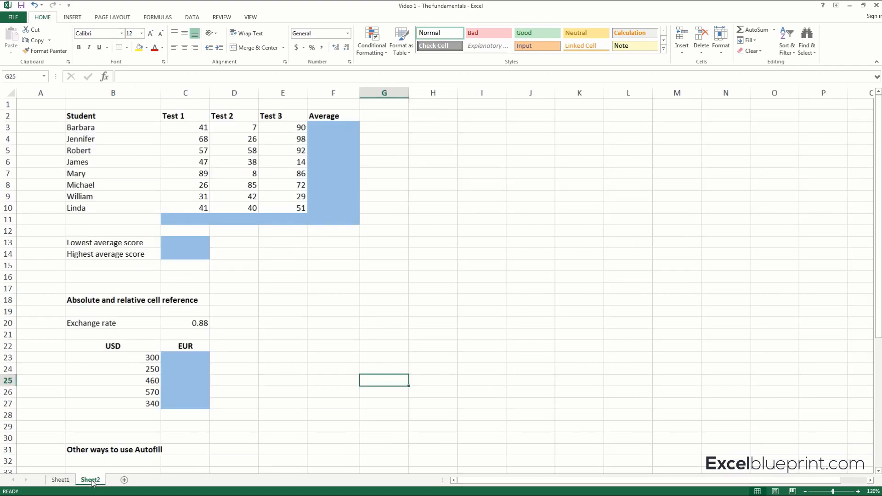
click(64, 480)
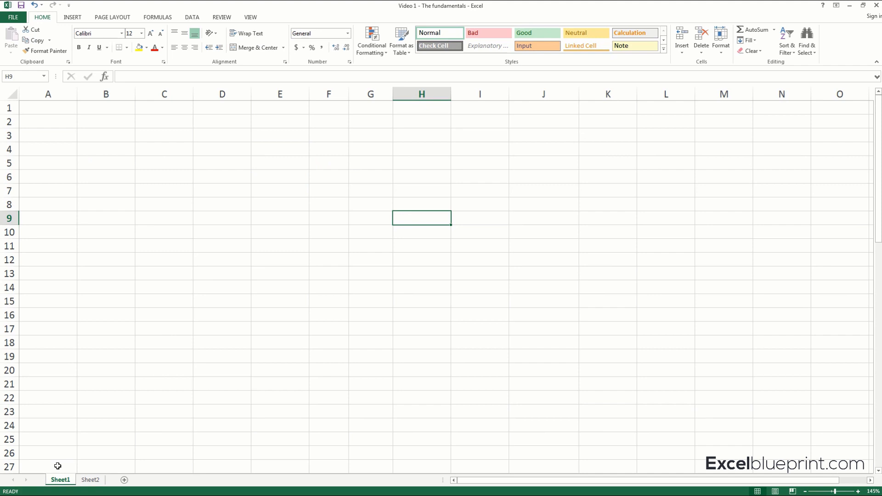
Add a new worksheet to the workbook and place it after Sheet2.
click(123, 480)
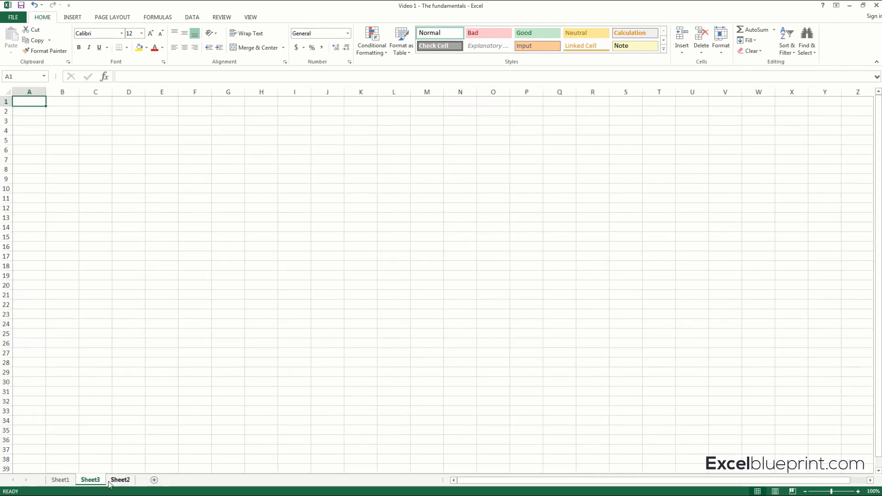
drag(90, 480, 140, 481)
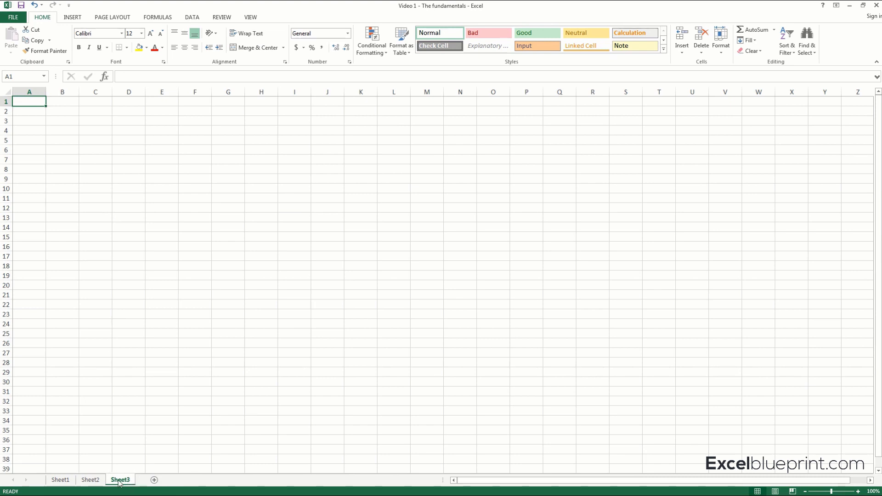
Rename the Sheet3 worksheet as "new name" and delete that worksheet from the workbook.
double_click(119, 480)
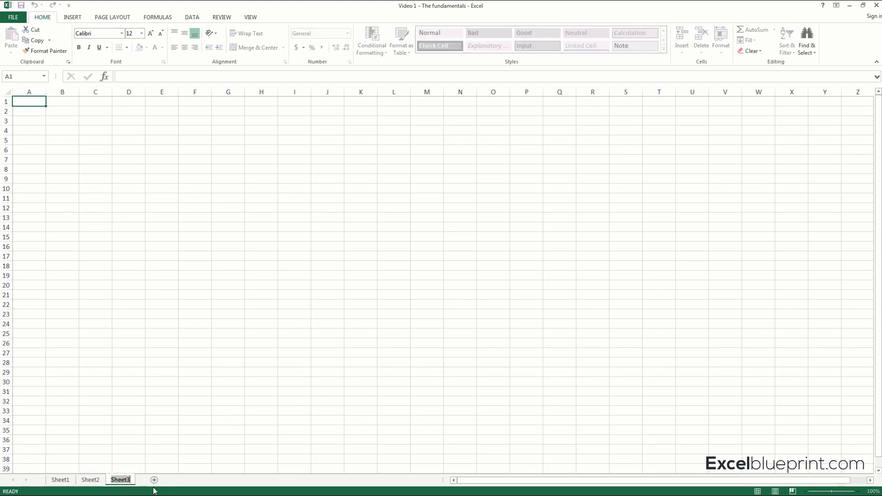
text(new name)
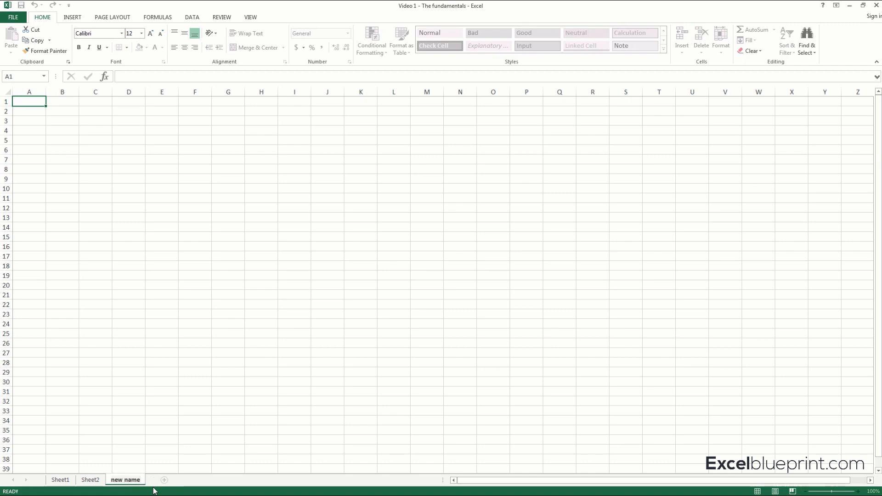
click(60, 480)
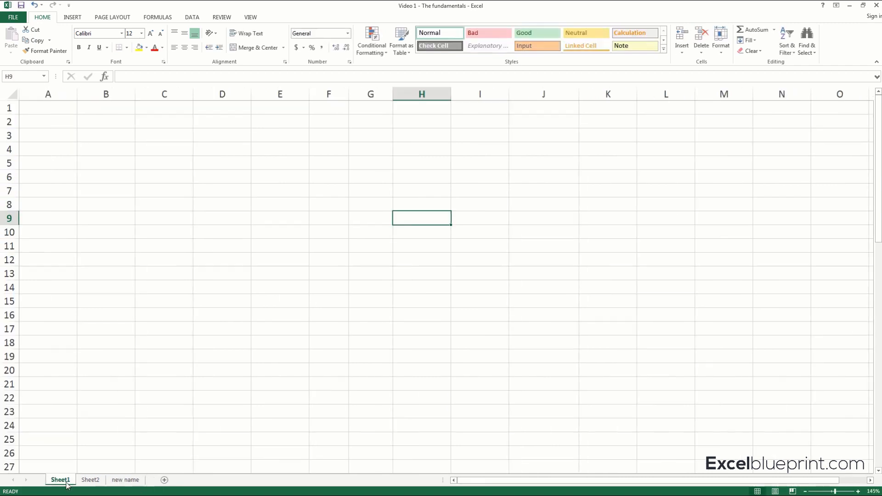
right_click(131, 481)
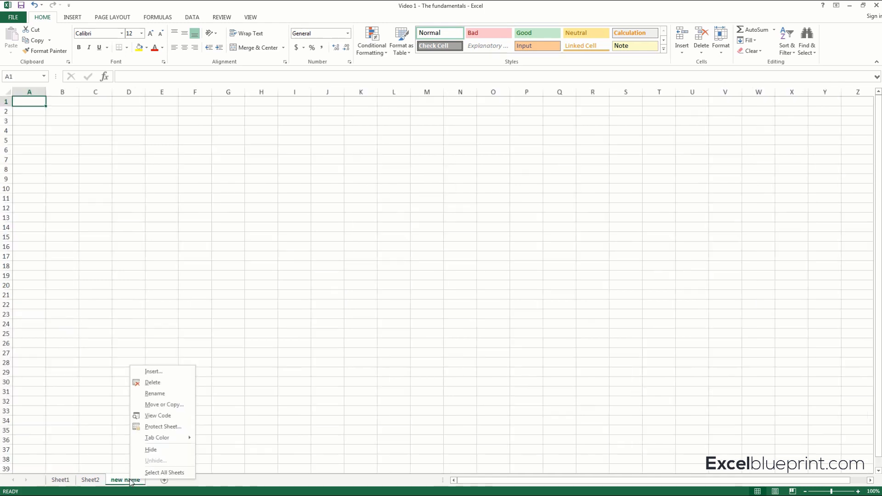
click(150, 383)
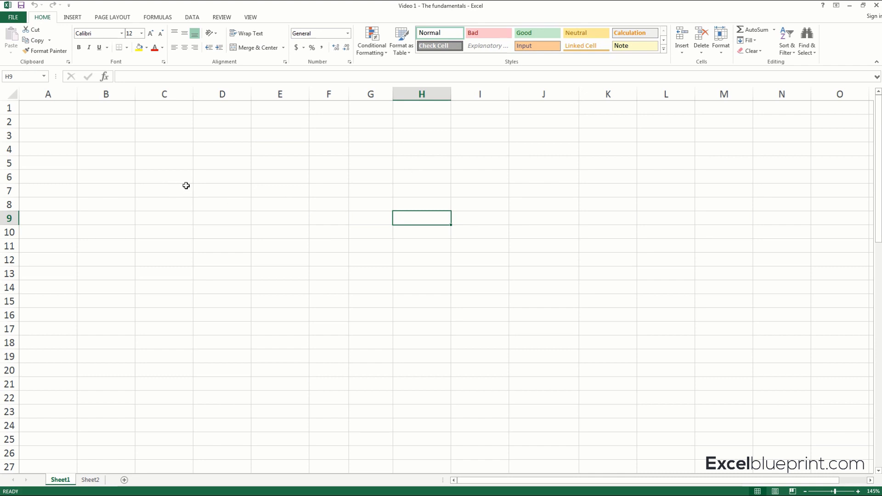
Select cell H5 on Sheet1, circle it with the annotation pen, and clear the mark.
click(429, 166)
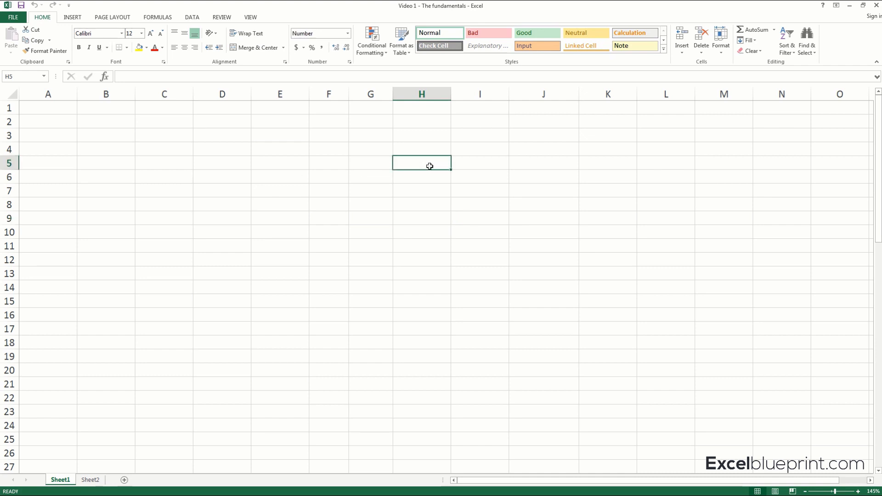
mouse_move(393, 157)
mouse_down()
mouse_move(438, 148)
mouse_move(415, 182)
mouse_move(372, 153)
mouse_up()
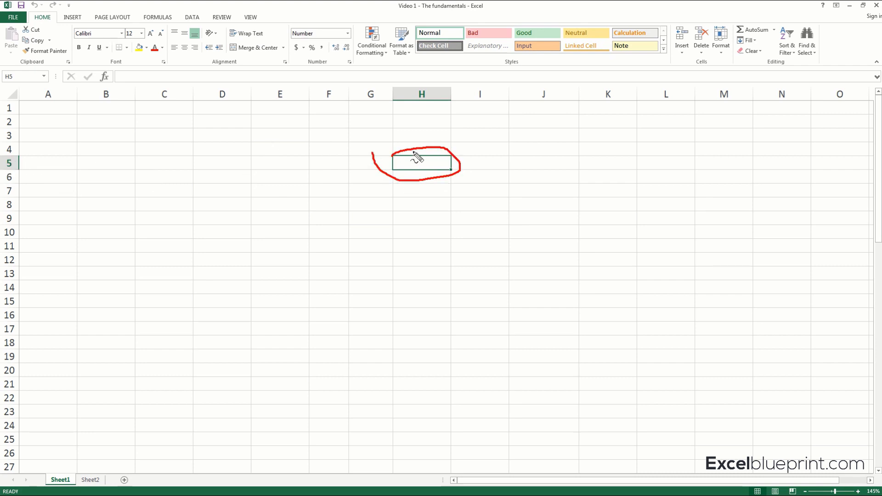
key(Escape)
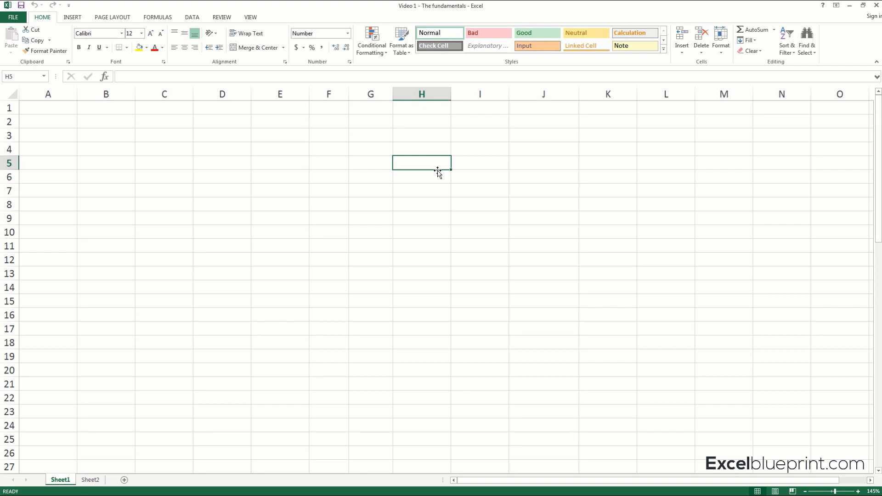
Enter a list of four first names in column H, one per cell from H5 to H8.
text(Ardalan)
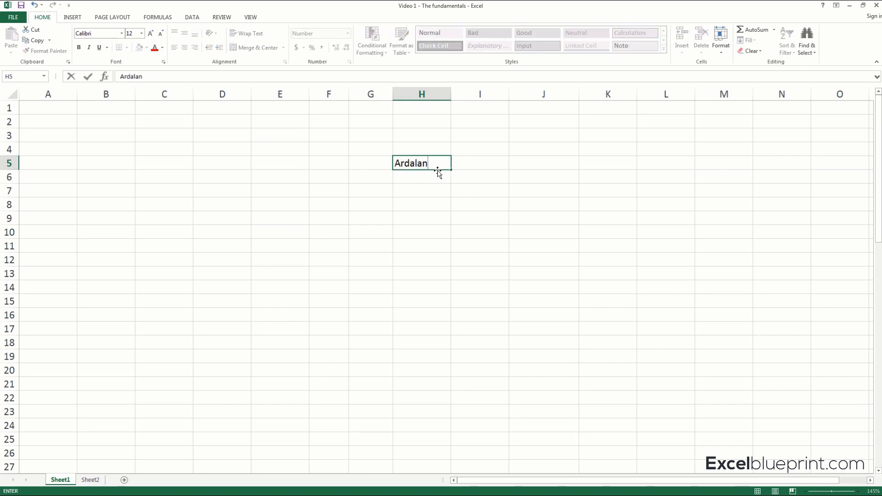
key(Return)
text(Michael)
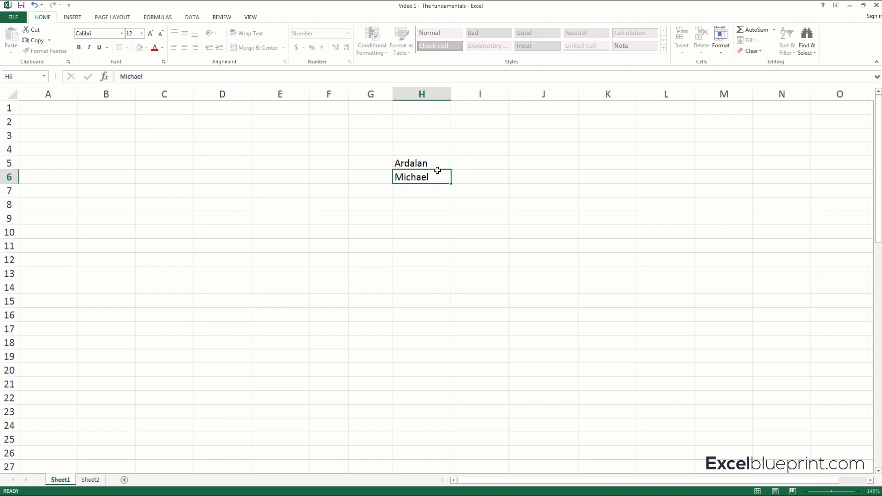
key(Return)
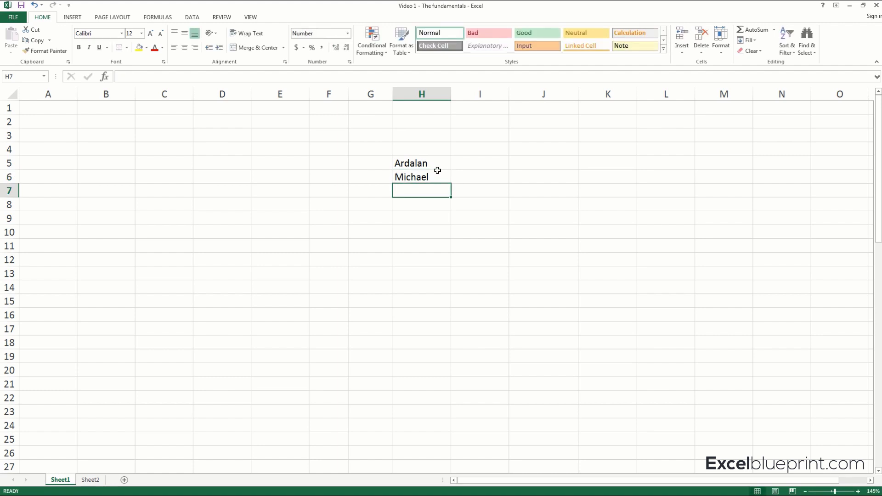
text(Jessica)
key(Return)
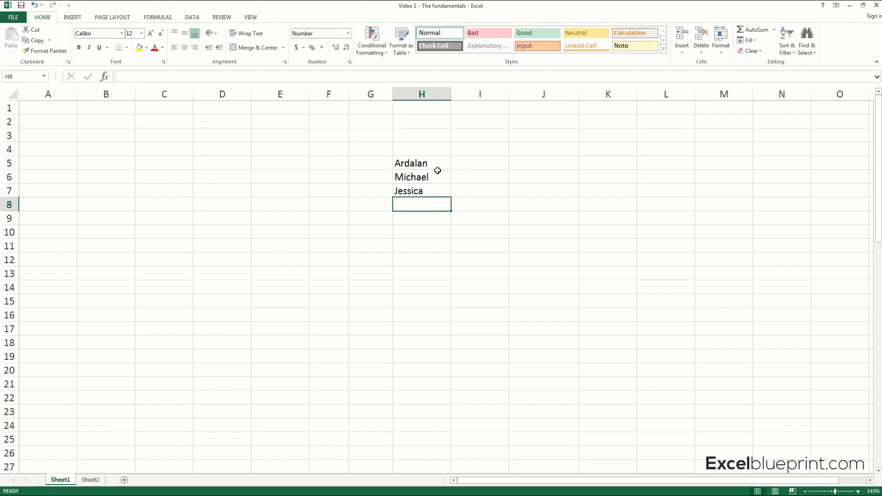
text(Mariah)
key(Return)
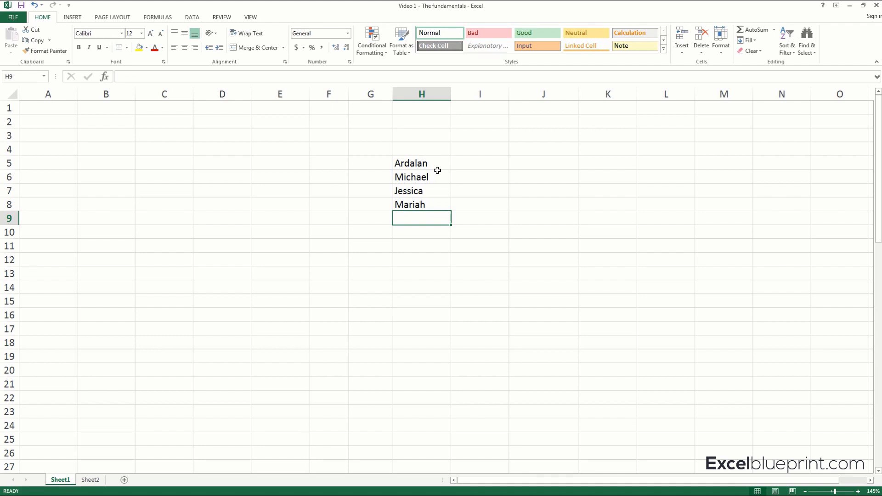
Circle the formula bar with the annotation pen and use it to enter the first name from H5 into cell I5.
click(432, 164)
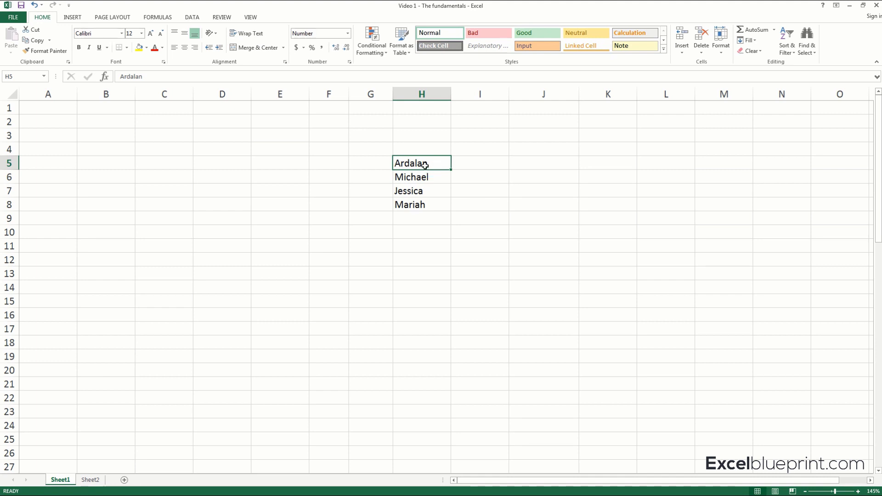
click(474, 163)
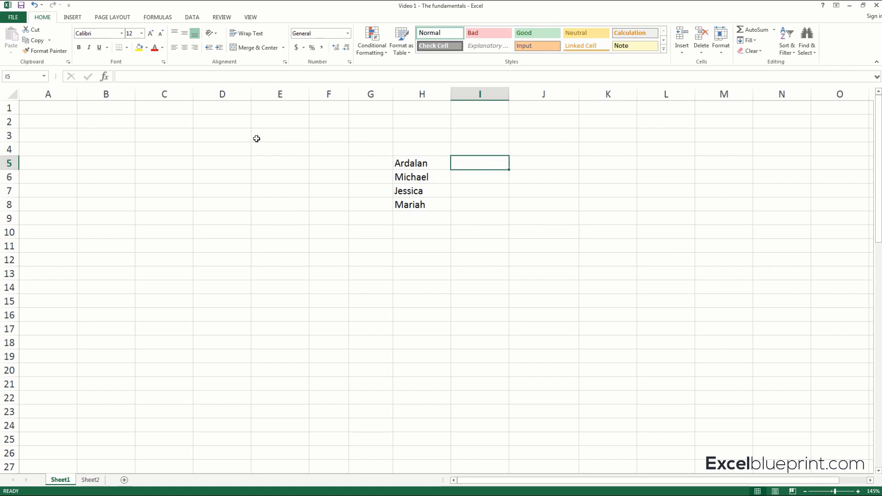
mouse_move(105, 76)
mouse_down()
mouse_move(148, 69)
mouse_move(213, 77)
mouse_move(110, 86)
mouse_move(102, 74)
mouse_move(114, 81)
mouse_up()
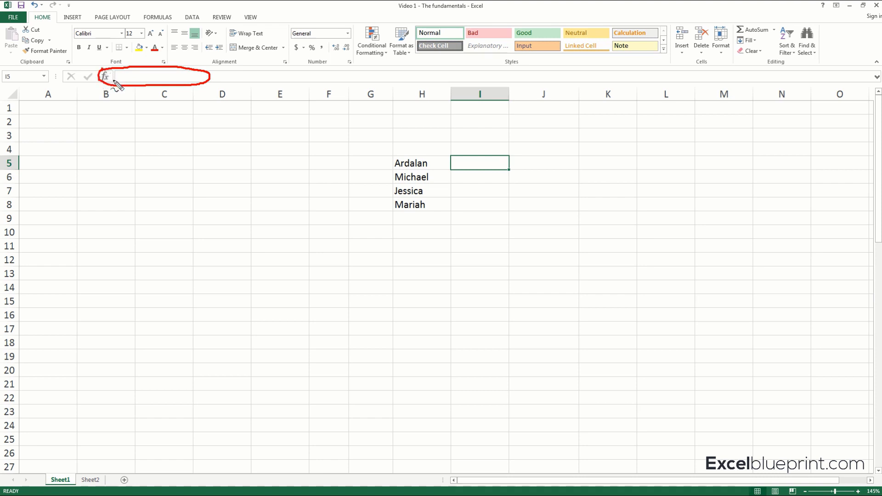
click(126, 77)
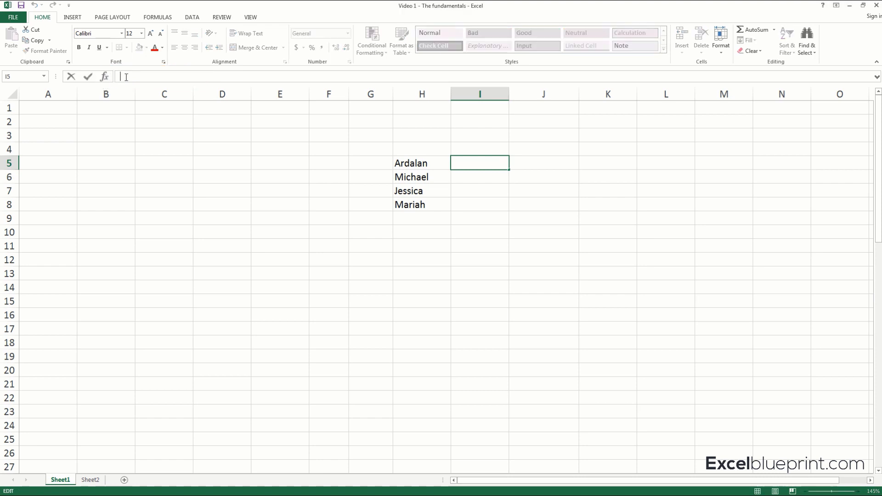
text(Ardalan)
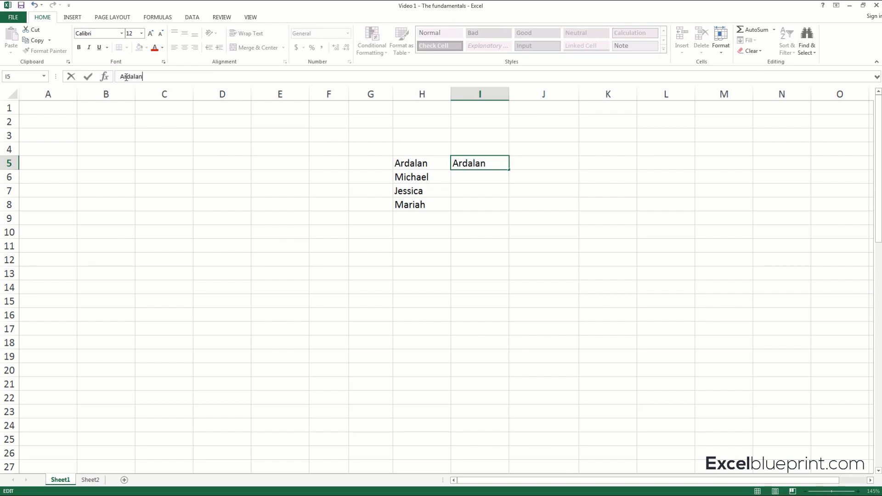
key(Return)
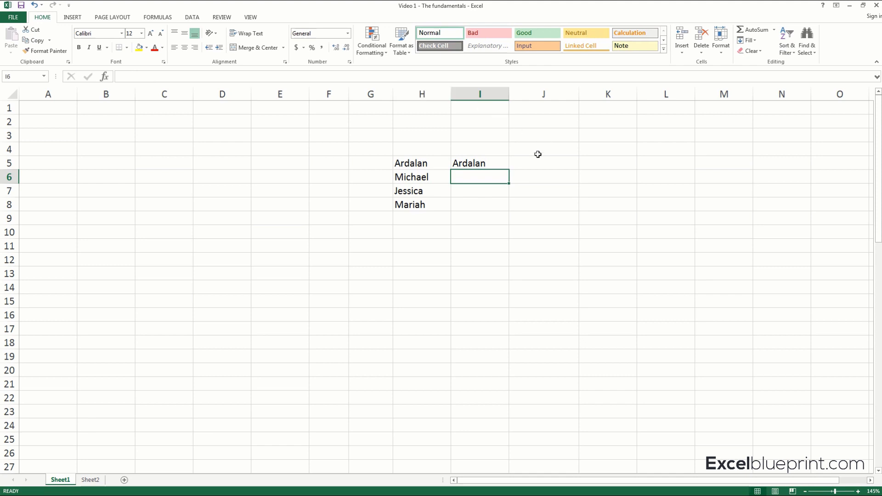
Select cell H5, circle its column header, row header and cell reference with the annotation pen, and clear the marks.
click(429, 162)
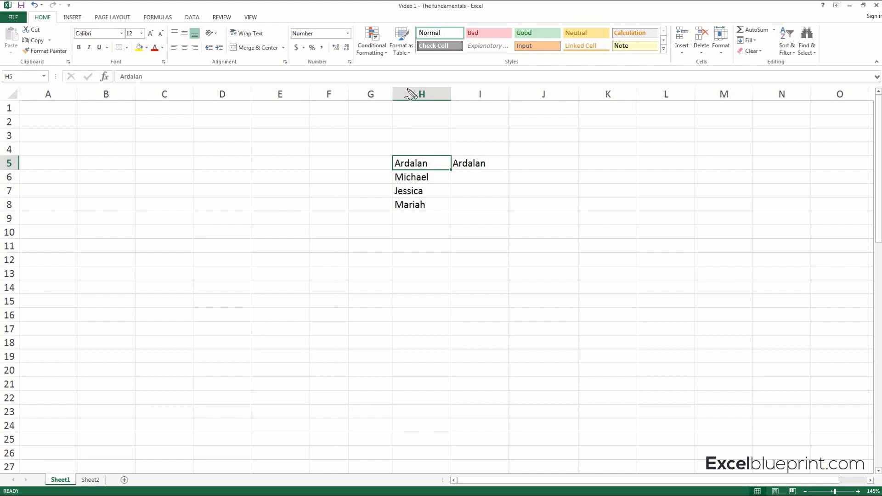
mouse_move(408, 88)
mouse_down()
mouse_move(434, 91)
mouse_move(414, 106)
mouse_move(406, 91)
mouse_up()
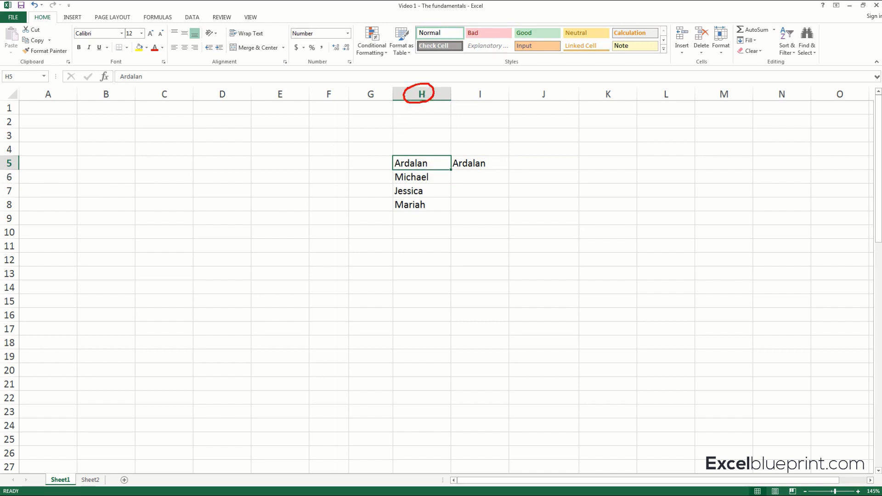
mouse_move(9, 165)
mouse_down()
mouse_move(19, 159)
mouse_move(5, 176)
mouse_move(17, 156)
mouse_up()
mouse_move(4, 73)
mouse_down()
mouse_move(49, 73)
mouse_move(49, 83)
mouse_move(18, 86)
mouse_move(1, 79)
mouse_move(10, 70)
mouse_up()
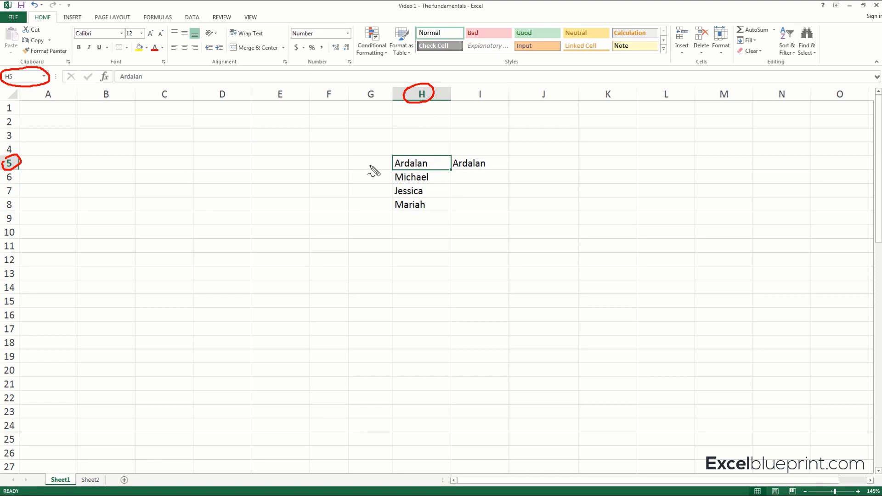
key(Escape)
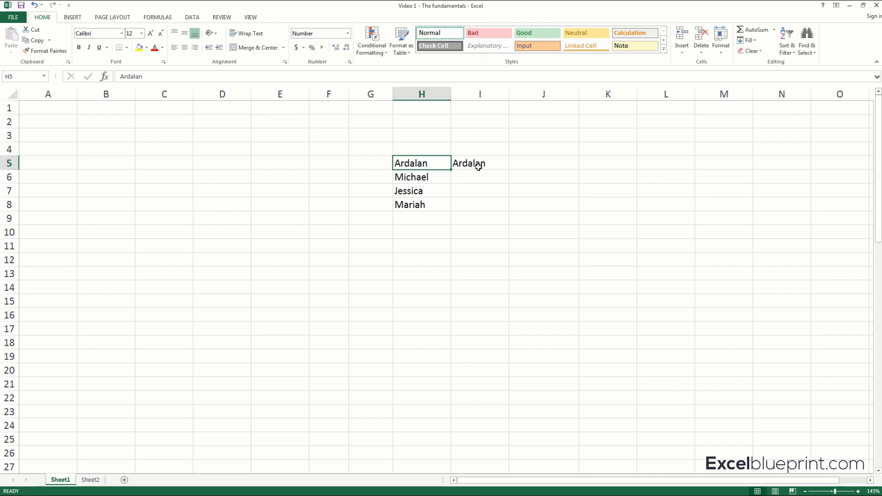
Delete the duplicate name from cell I5 and select cell H5 again.
click(478, 166)
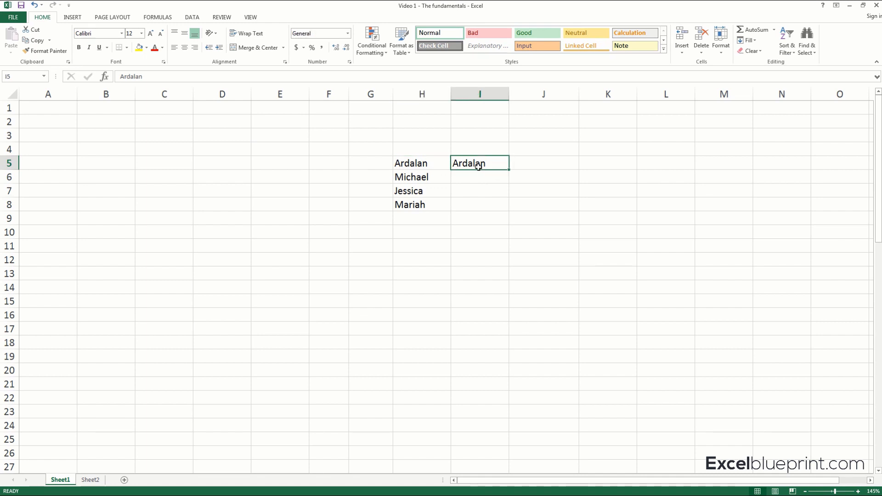
key(Delete)
click(436, 164)
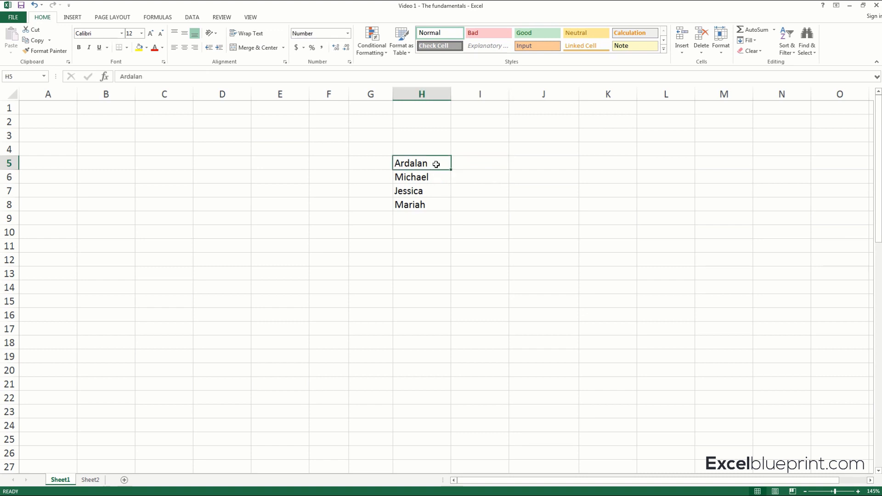
Enter the numbers 50, 60, 70 and 25 beside the names in cells I5 to I8.
click(476, 166)
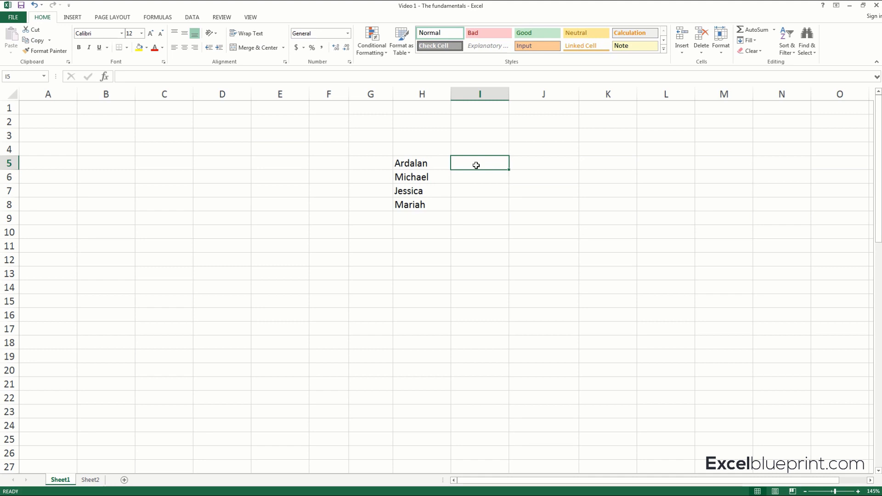
text(50)
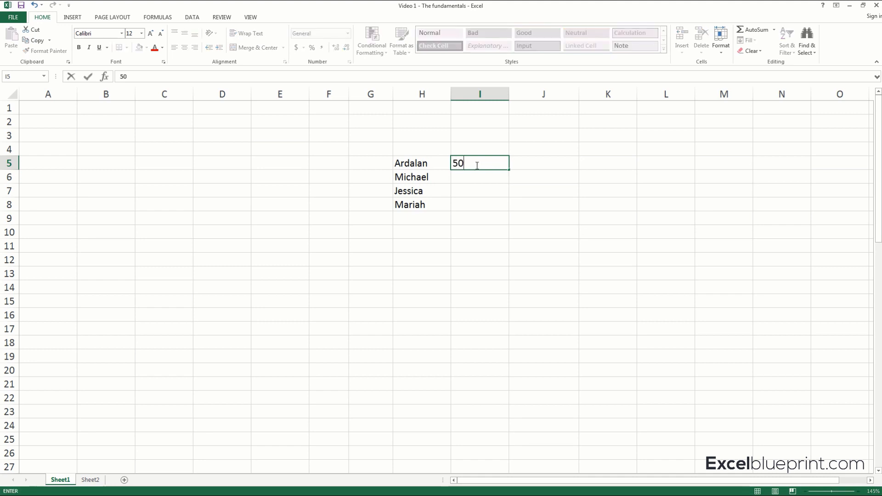
key(Return)
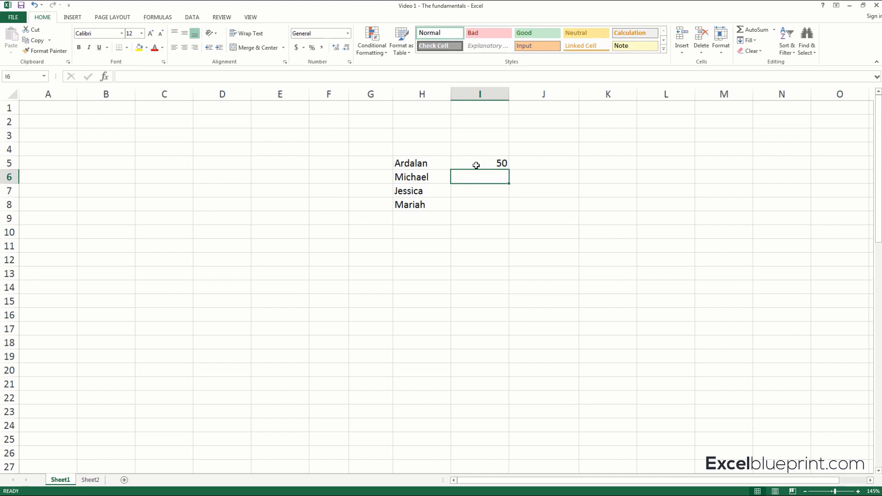
text(60)
key(Return)
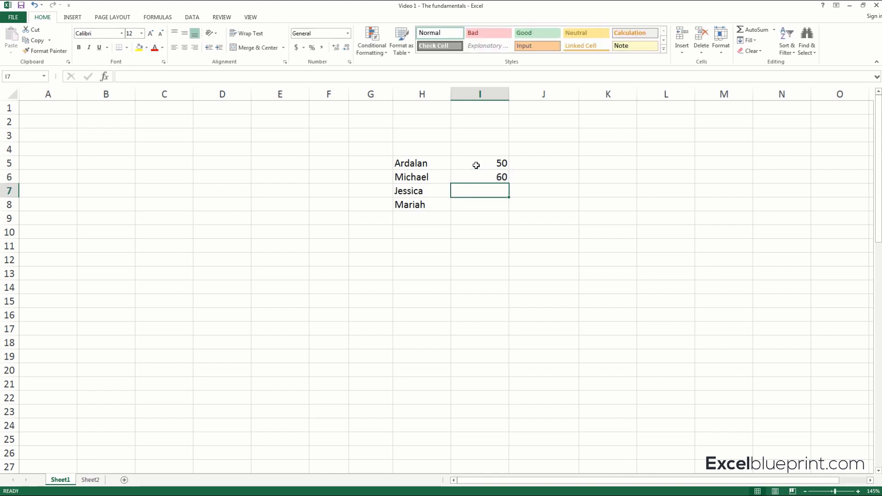
text(70)
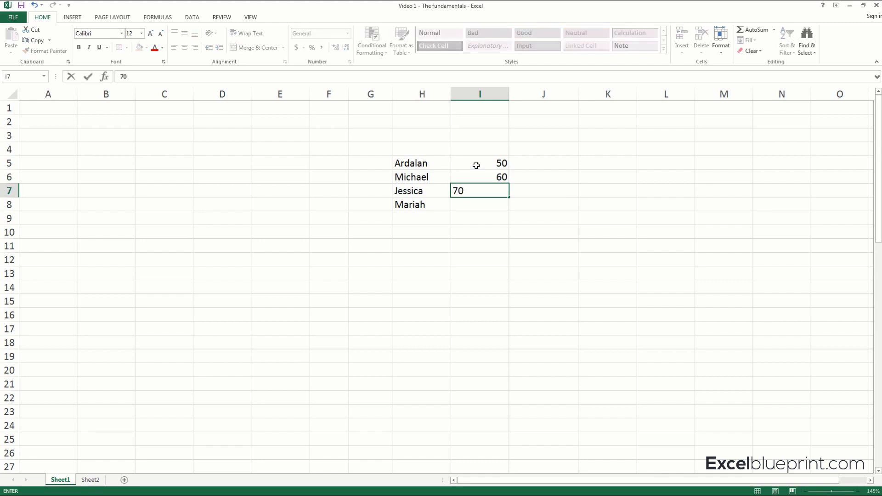
key(Return)
text(25)
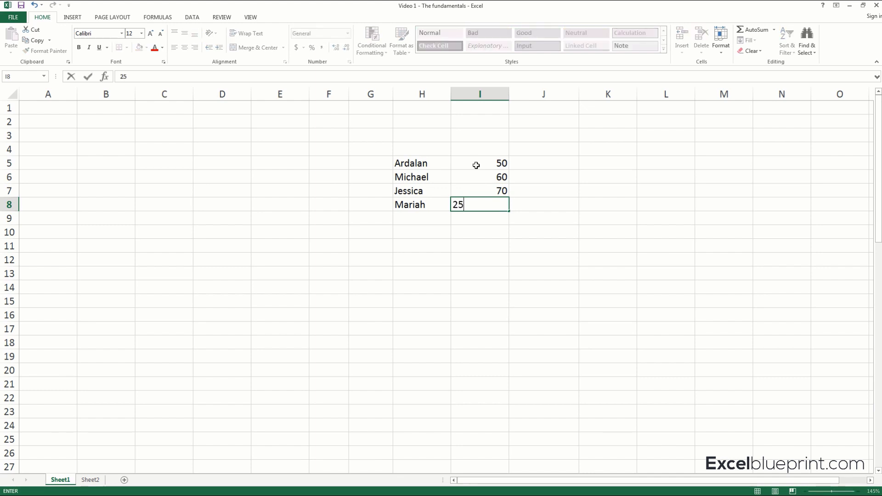
key(Return)
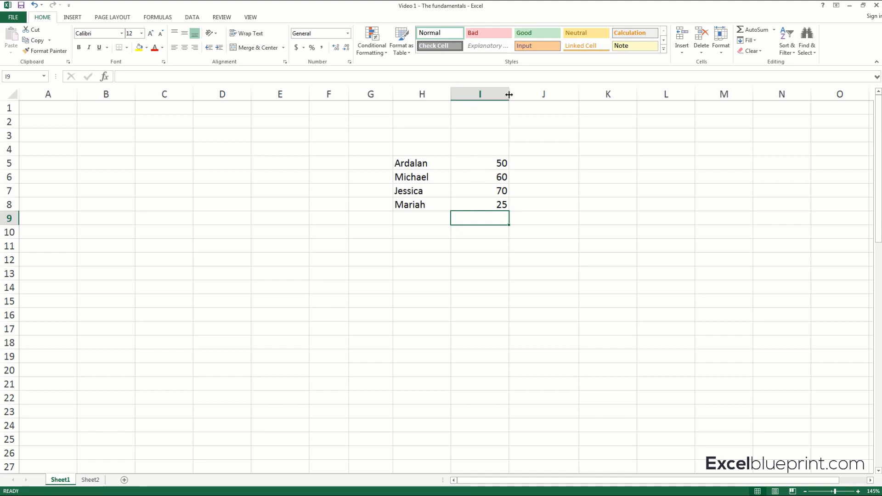
Select cell I5, mark its empty space and column I's header edges with the annotation pen, and clear the marks.
click(485, 165)
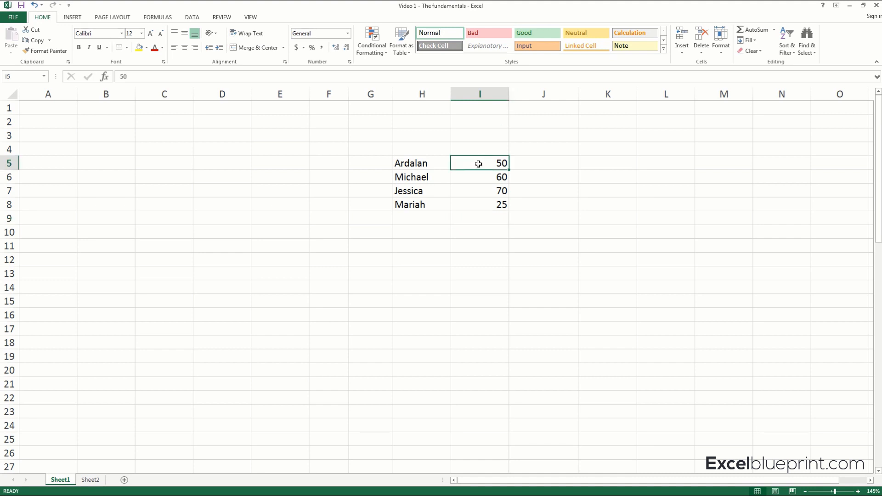
key(ctrl+shift+d)
drag(458, 163, 492, 163)
drag(508, 89, 507, 105)
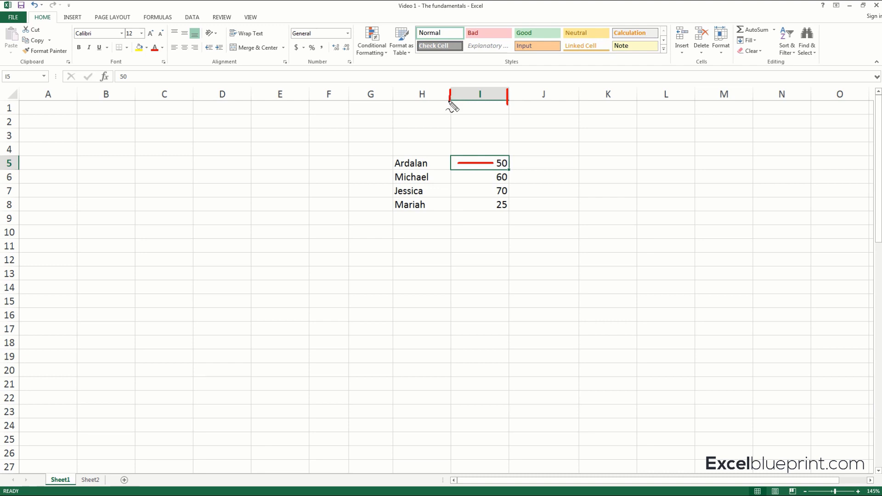
key(Escape)
Widen column I to about 1.7 times its width by moving its border with column J.
drag(509, 93, 506, 94)
drag(503, 94, 549, 96)
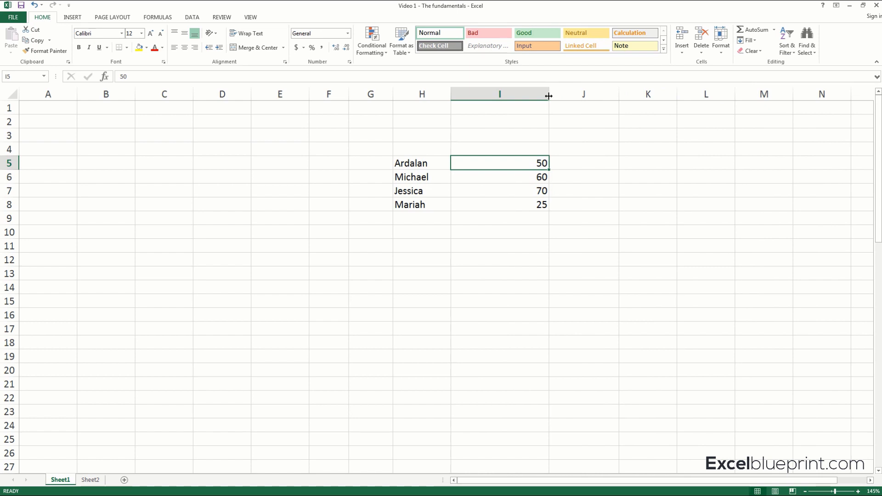
Fit column I to its contents and widen it again to about two-thirds of column H's width.
double_click(549, 95)
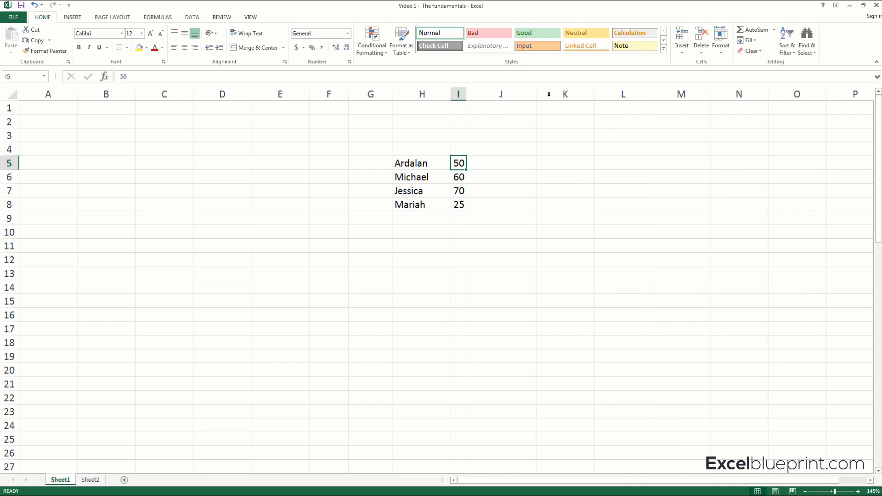
click(477, 211)
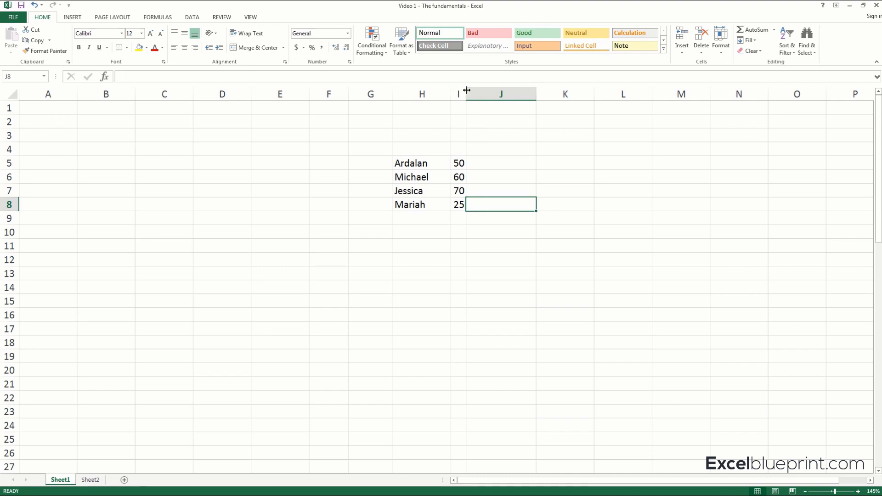
drag(466, 93, 489, 93)
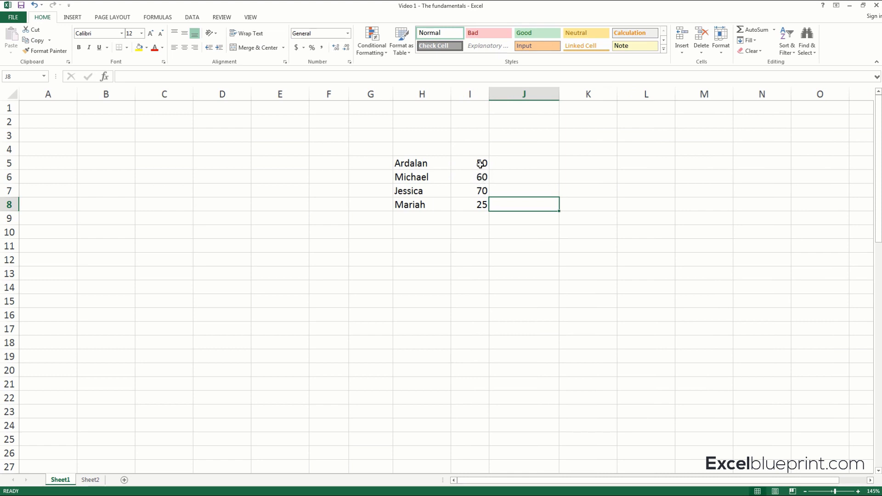
Point out the numbers in I5:I8, select cell I9, and circle the Editing commands with the annotation pen before clearing the mark.
drag(480, 162, 481, 204)
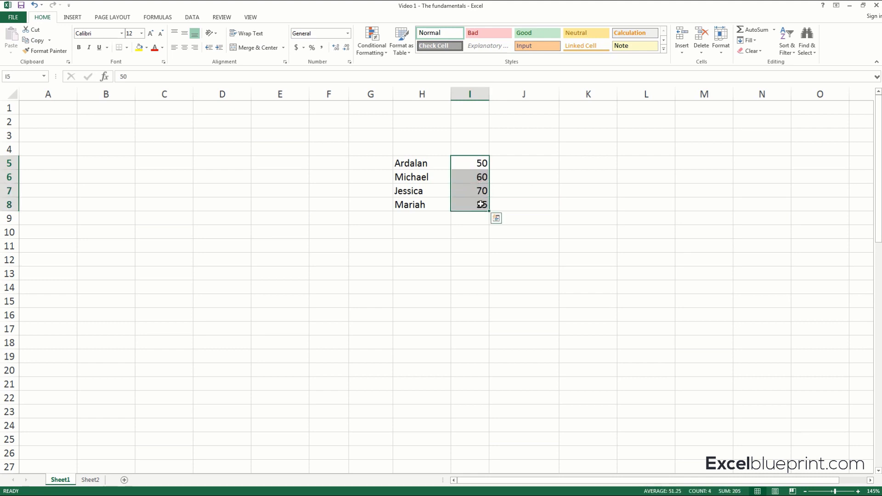
click(481, 218)
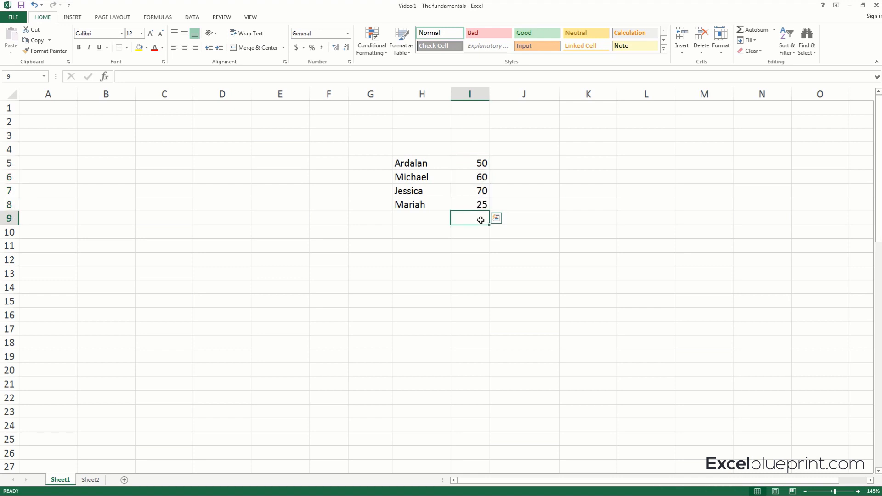
drag(474, 165, 473, 203)
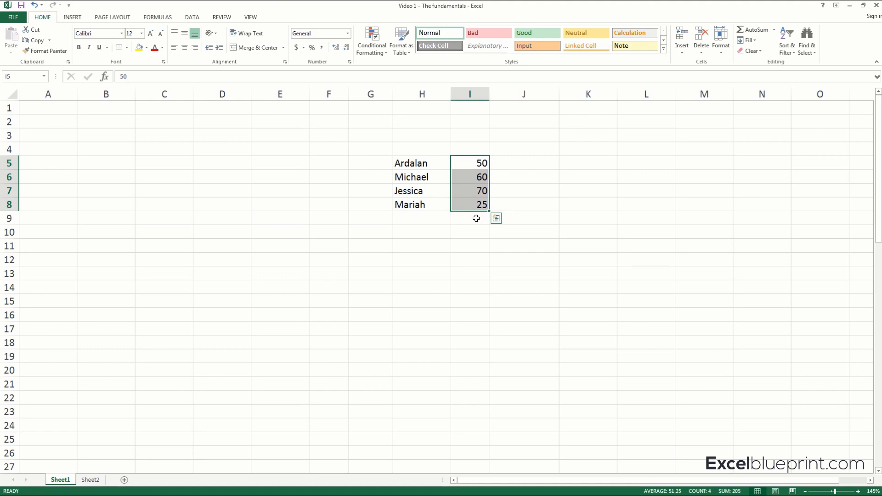
click(476, 218)
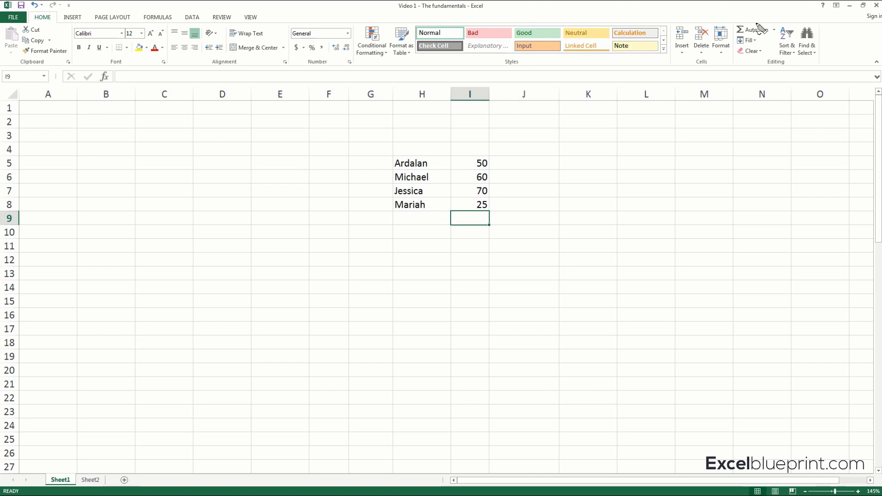
mouse_move(737, 33)
mouse_down()
mouse_move(767, 20)
mouse_move(825, 46)
mouse_move(742, 67)
mouse_up()
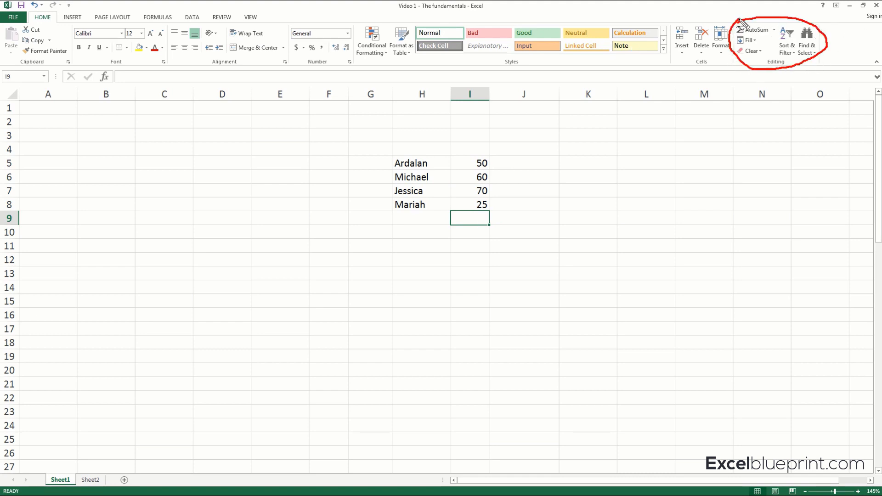
key(Escape)
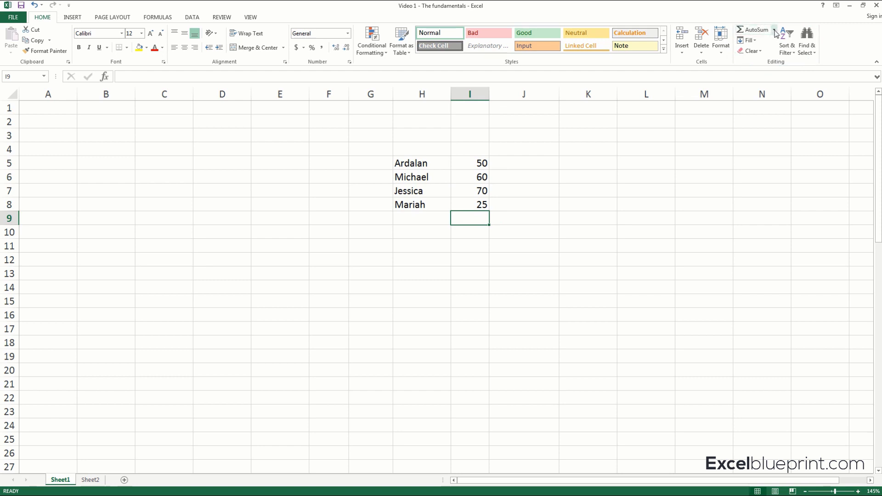
Total the range I5:I8 in cell I9 with the AutoSum Sum function.
click(775, 31)
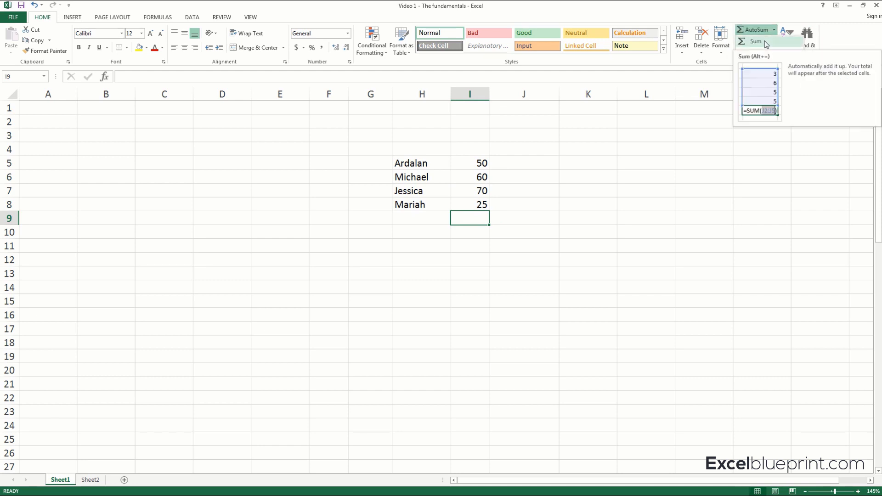
click(766, 44)
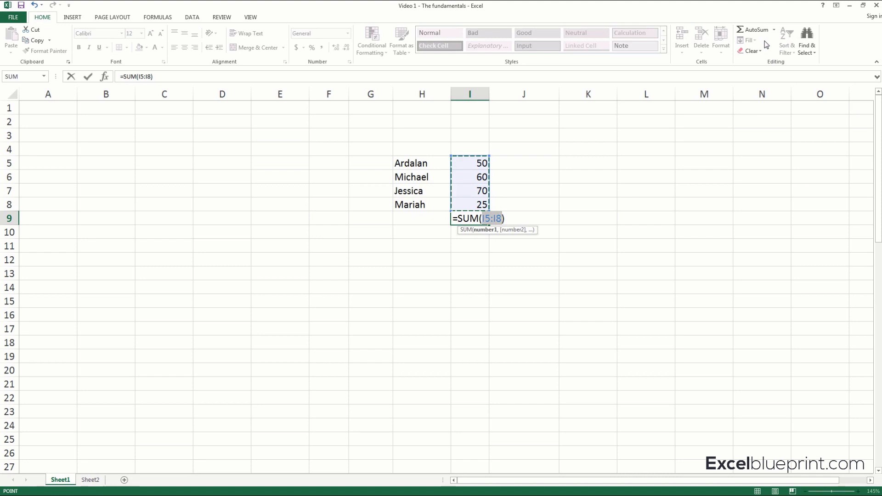
key(Return)
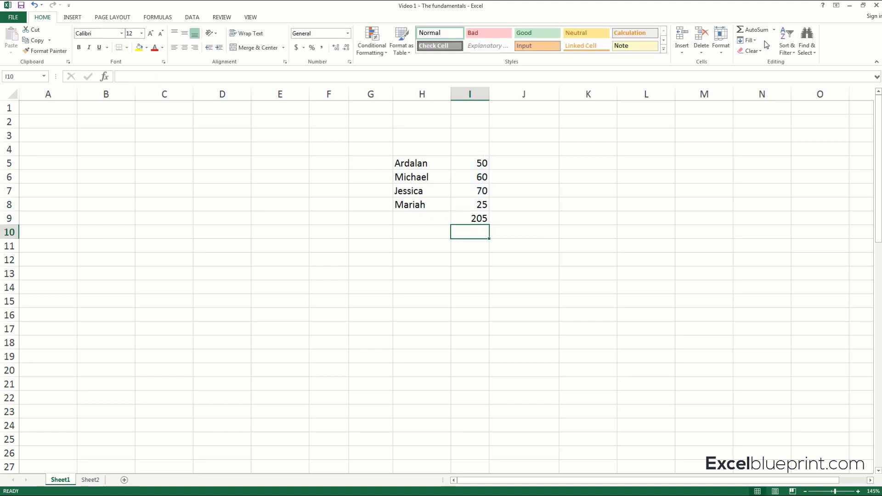
Insert an AutoSum total in cell J9, replacing its suggested reference with the range I5:I8.
drag(480, 163, 478, 205)
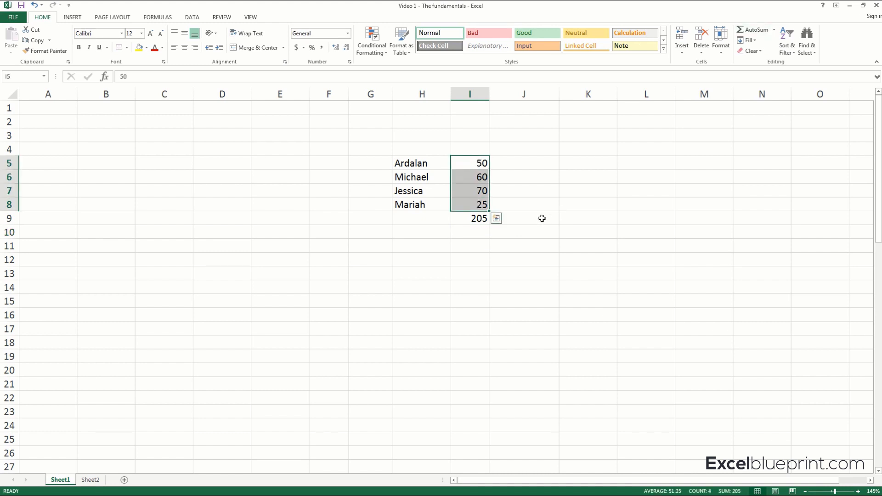
click(463, 219)
click(540, 217)
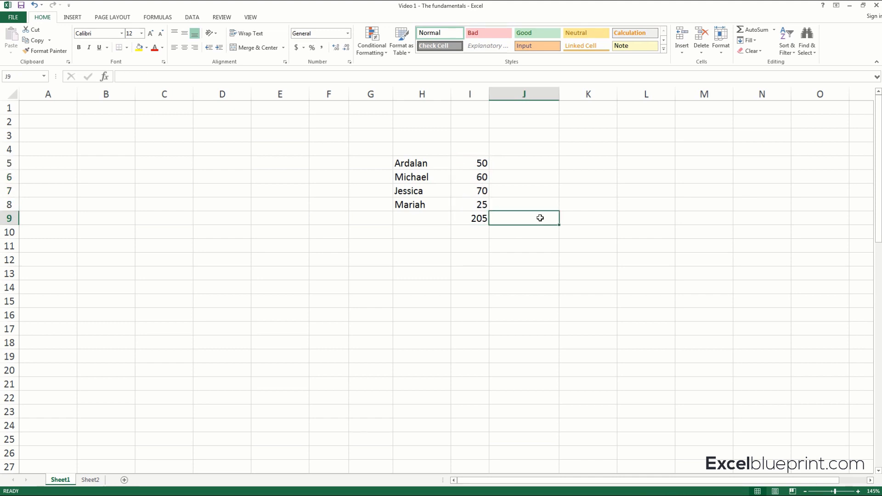
click(774, 30)
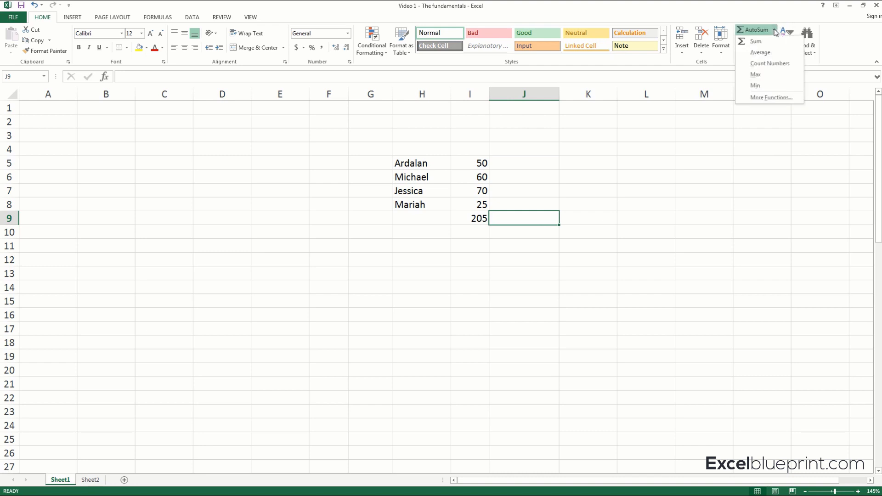
click(760, 41)
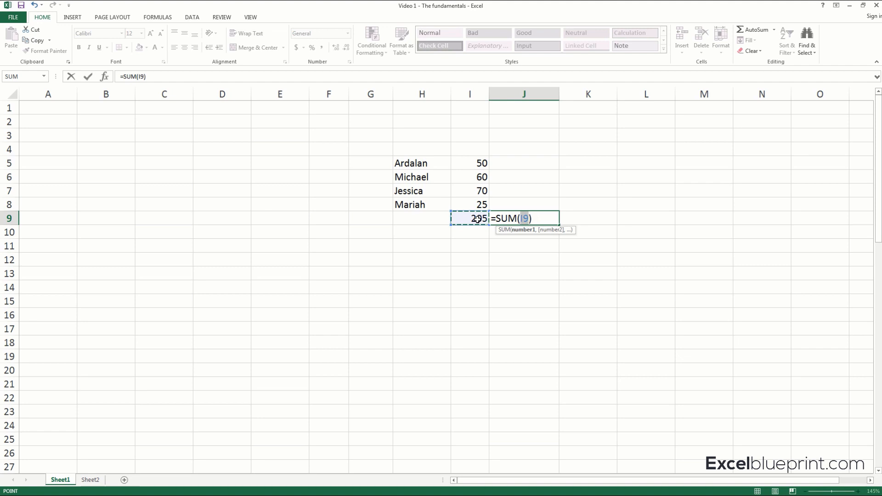
drag(481, 164, 479, 206)
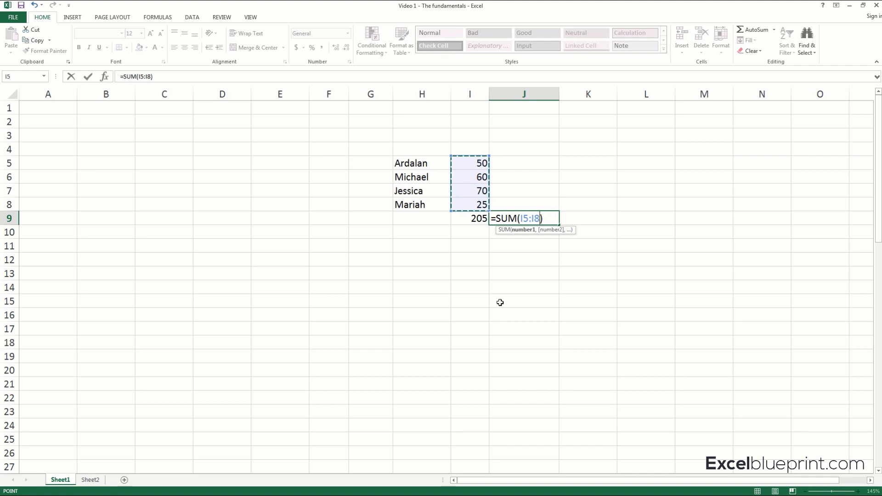
key(Return)
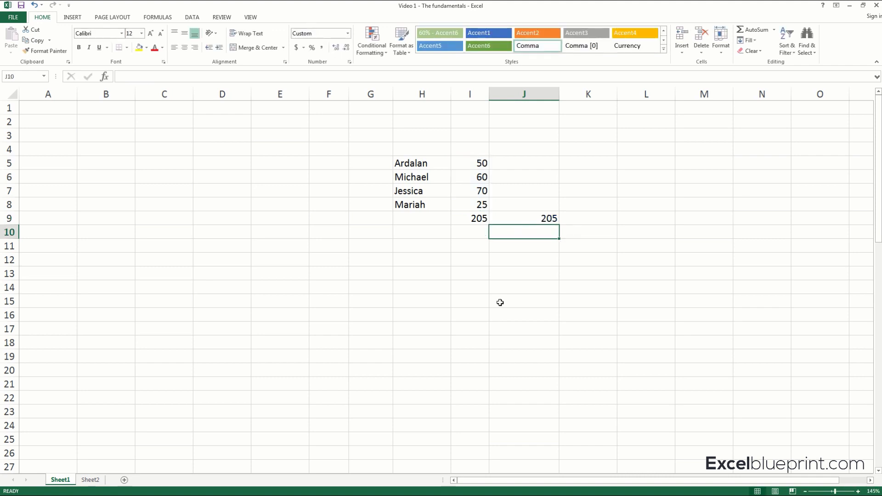
Compare the two totals in cells I9 and J9 and check the formula in J9.
drag(478, 216, 524, 216)
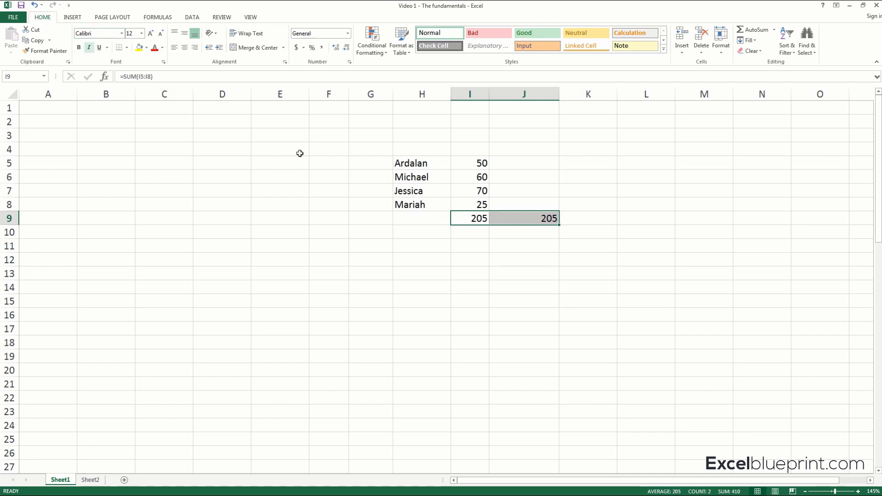
click(492, 249)
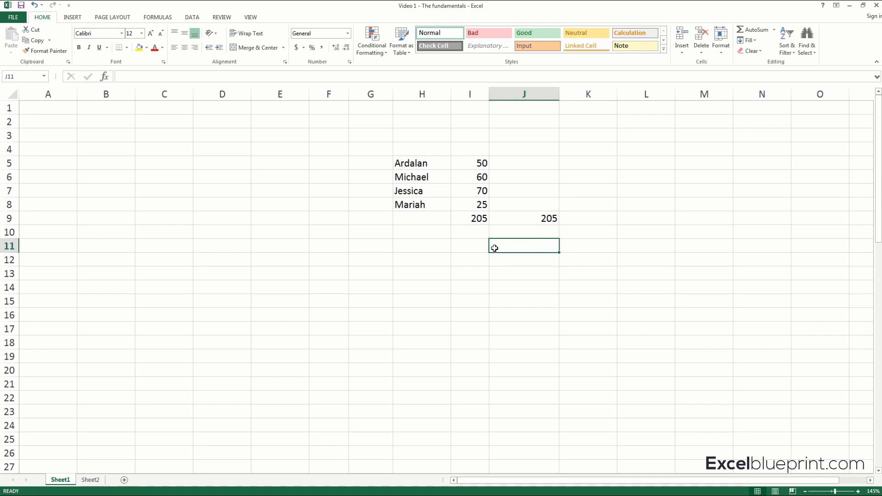
click(533, 217)
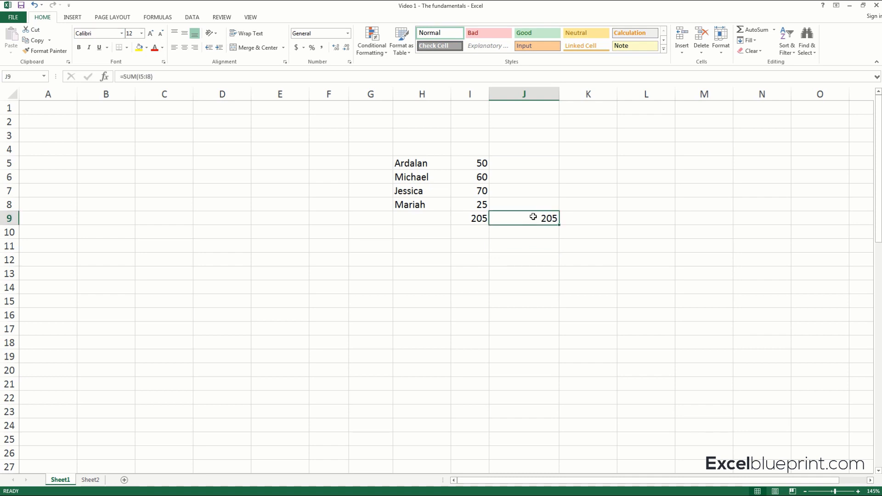
click(455, 234)
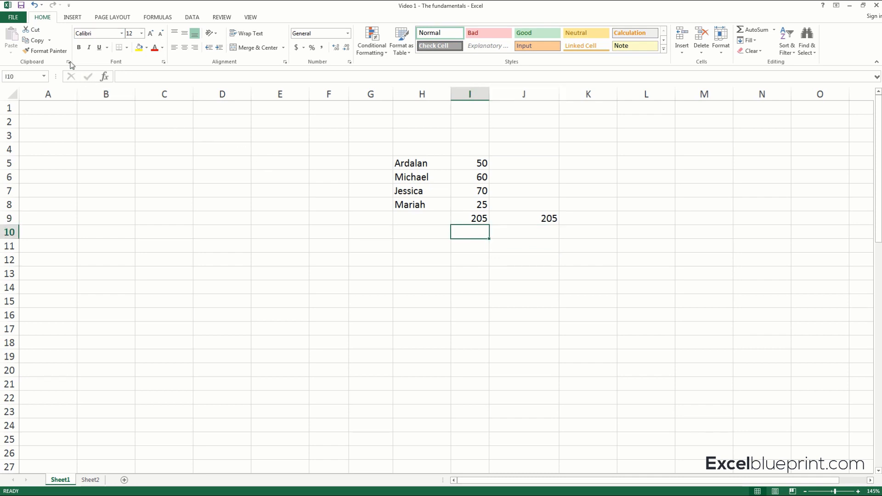
Undo the SUM formula in cell J9, redo it, and undo it again to leave the cell empty.
click(35, 5)
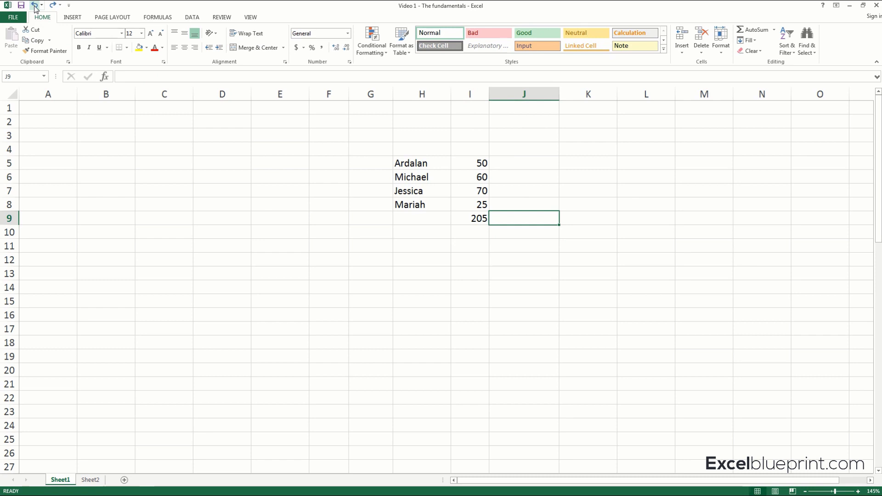
click(53, 6)
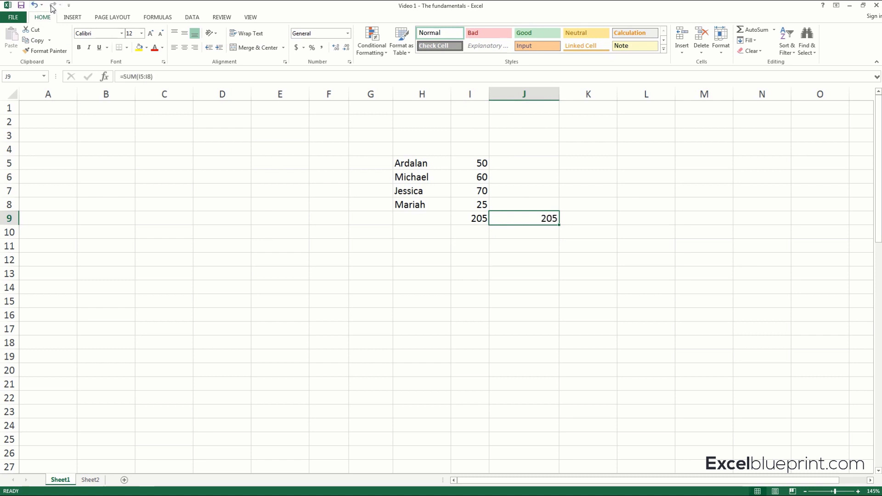
click(35, 5)
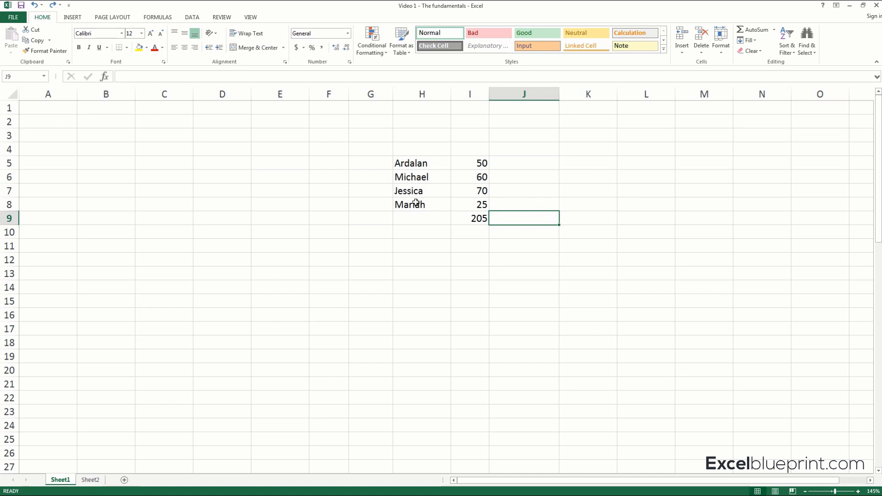
Enter the operators +, -, * and / in cells C11 to C14 and select cell D11.
click(147, 248)
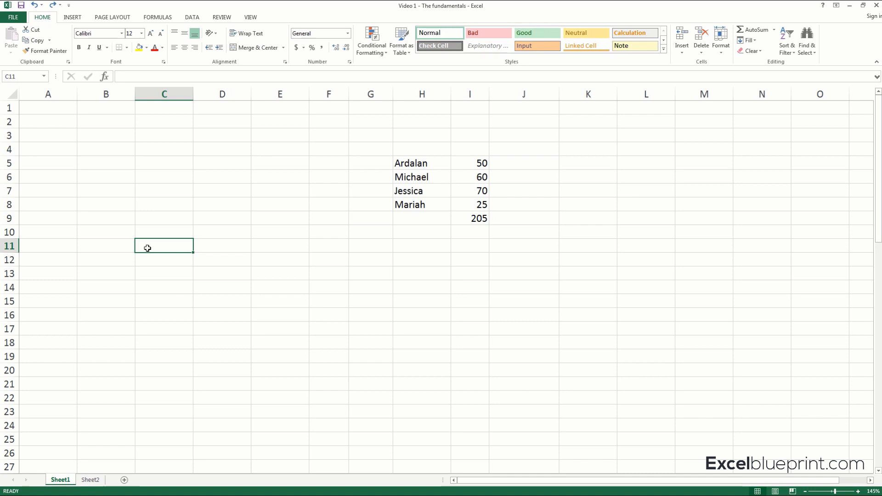
text(+)
key(Return)
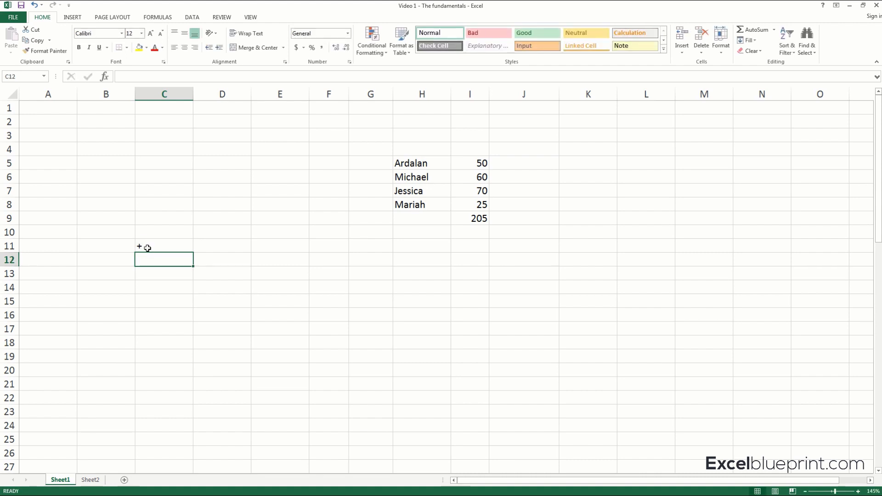
text(-)
key(Return)
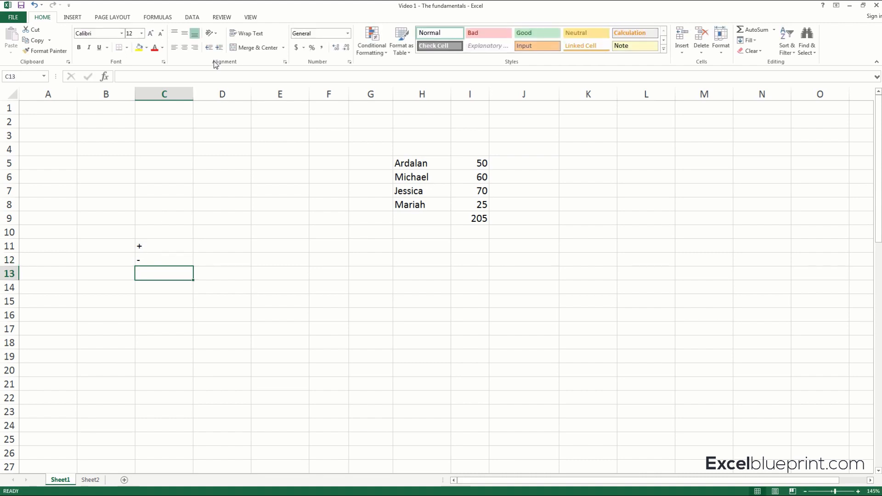
text(*)
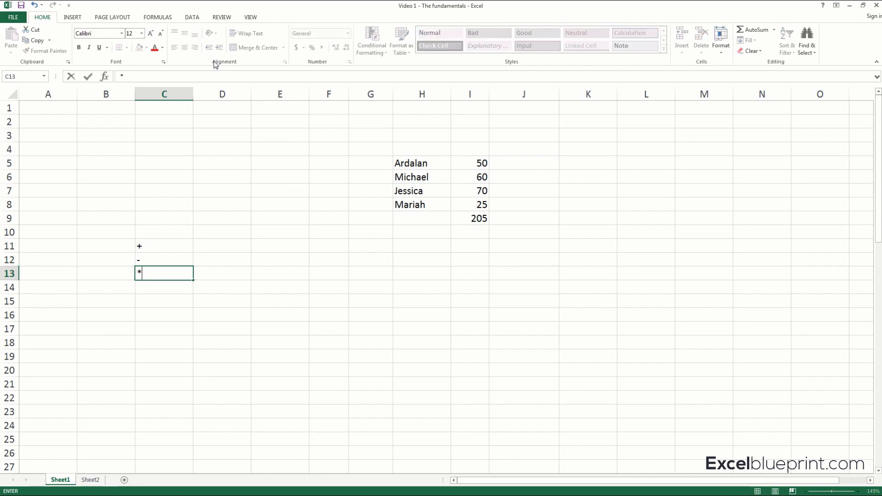
key(Return)
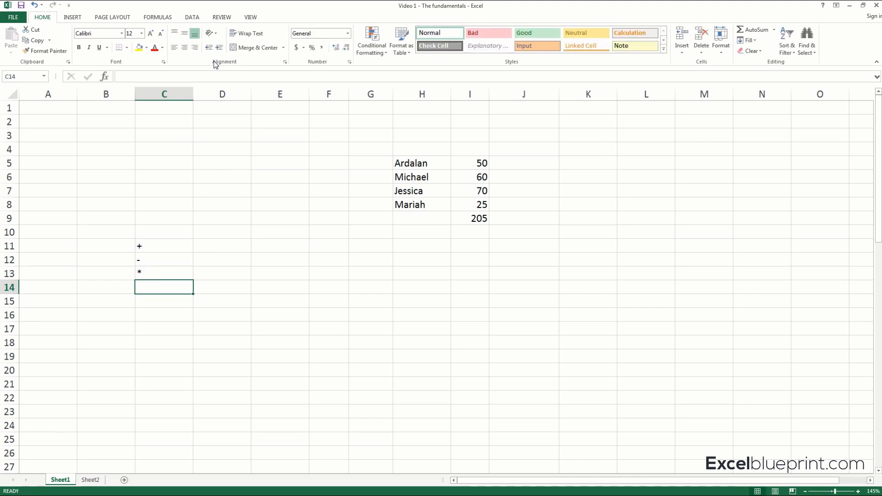
key(alt)
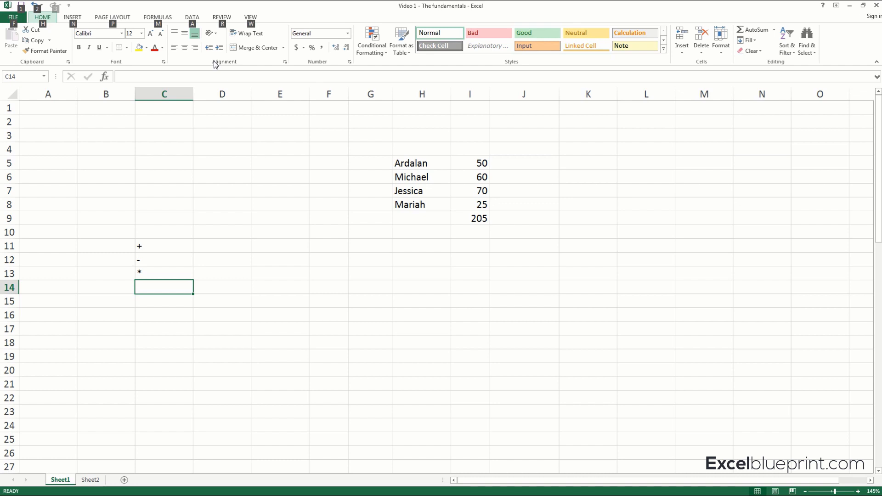
click(172, 290)
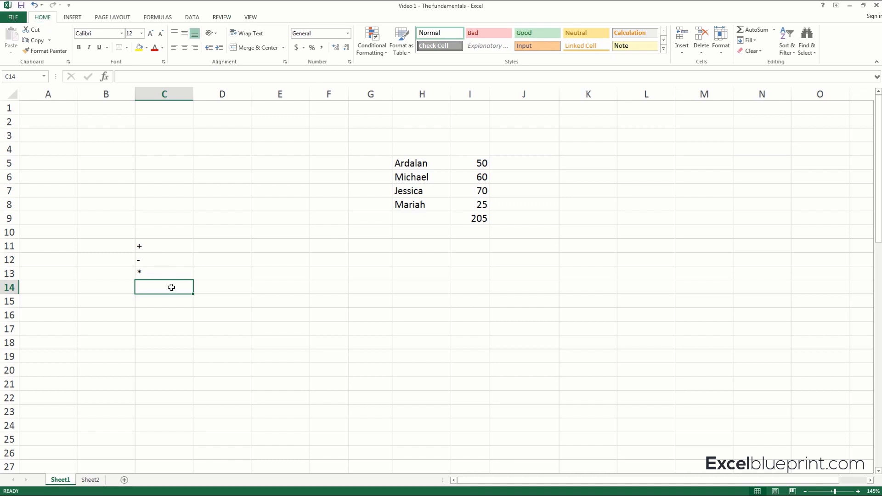
text(/)
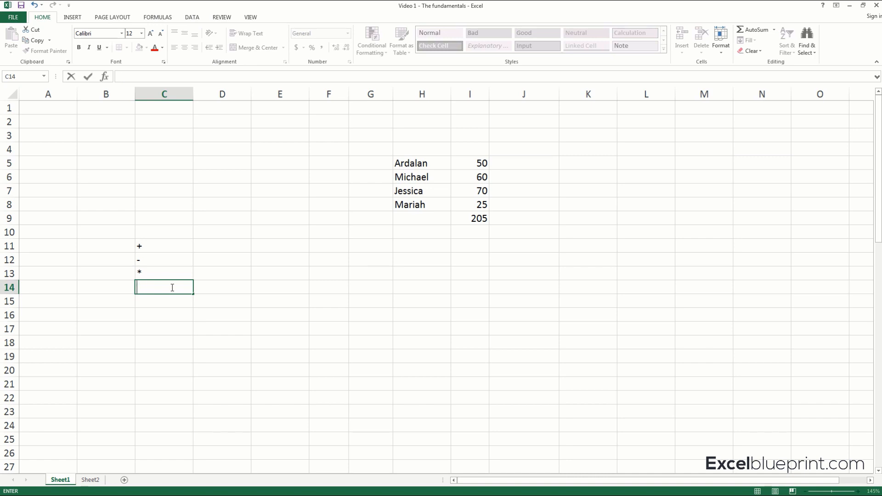
key(Return)
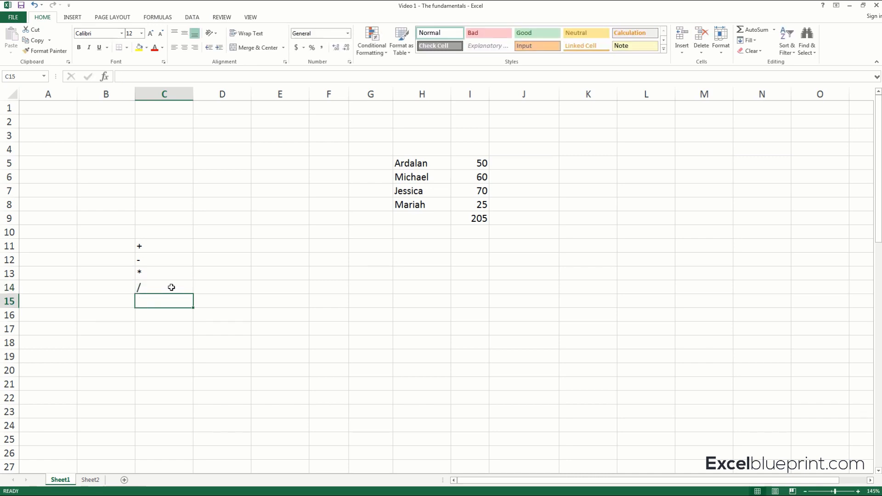
click(219, 246)
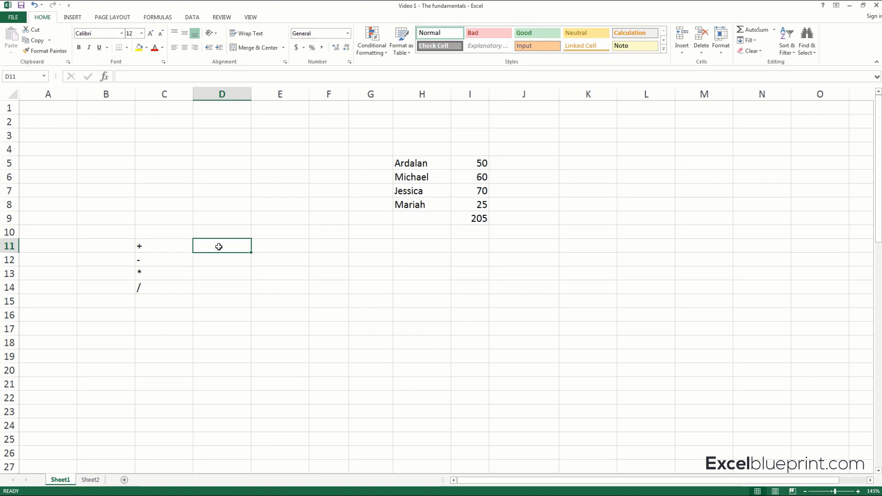
Enter the formula =2+2 in cell D11 and =2-2 in cell D12.
text(=)
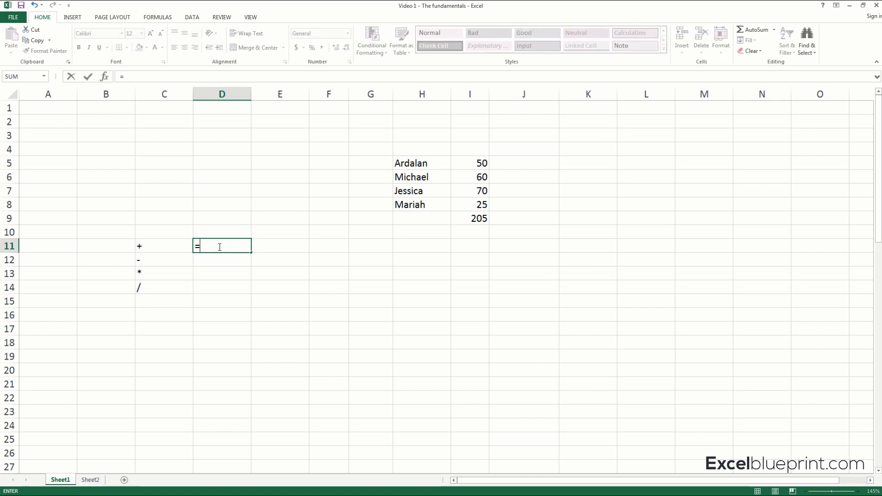
text(2+2)
key(Return)
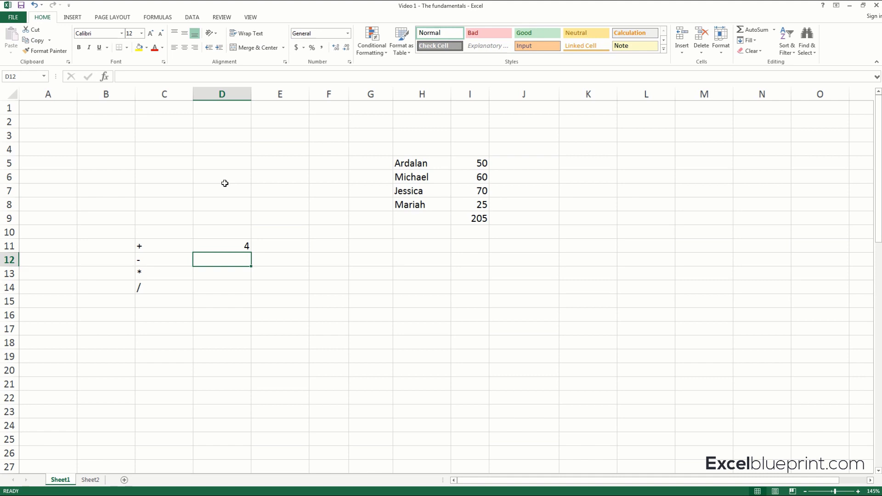
text(=2-2)
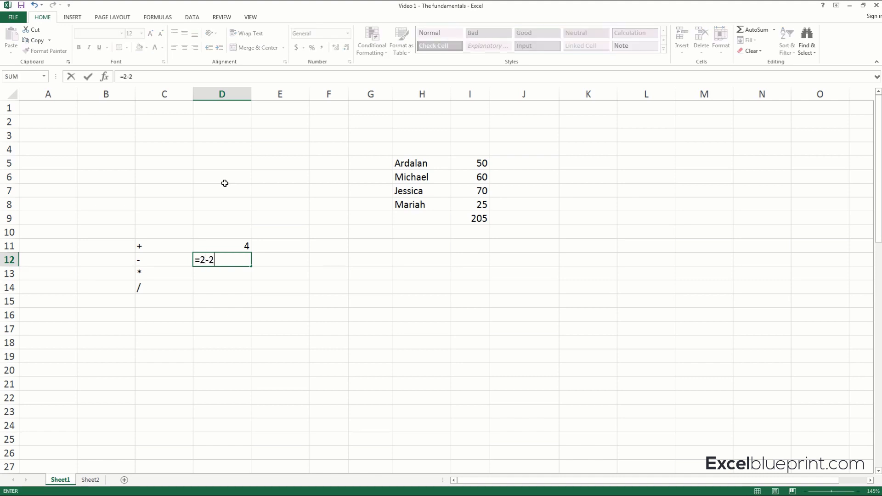
key(Return)
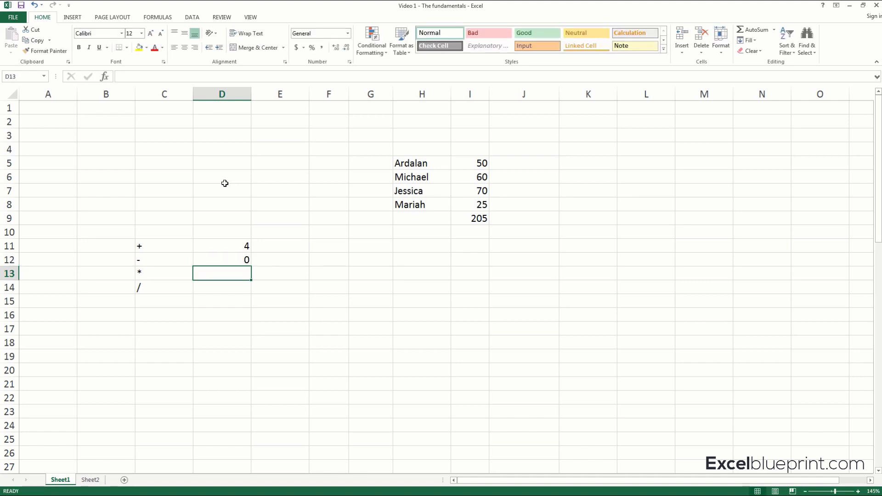
Enter 2*2 without an equals sign in cell D13 and reselect that cell.
text(2*2)
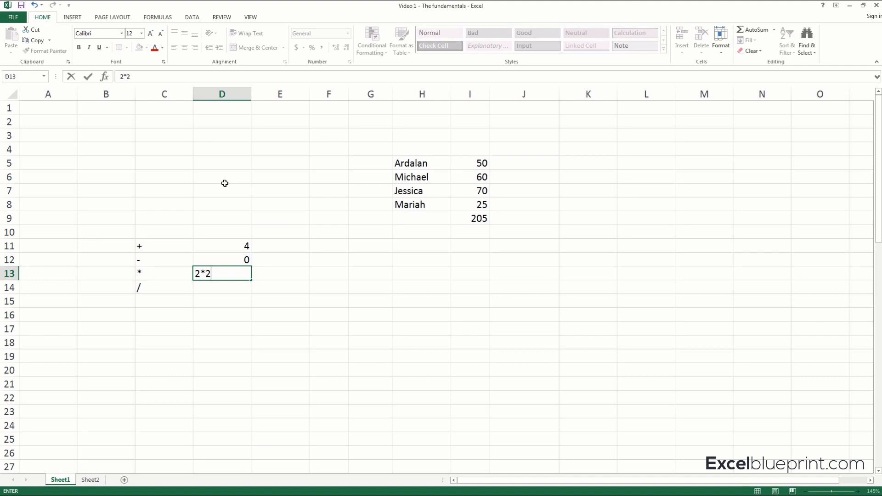
key(Return)
key(Up)
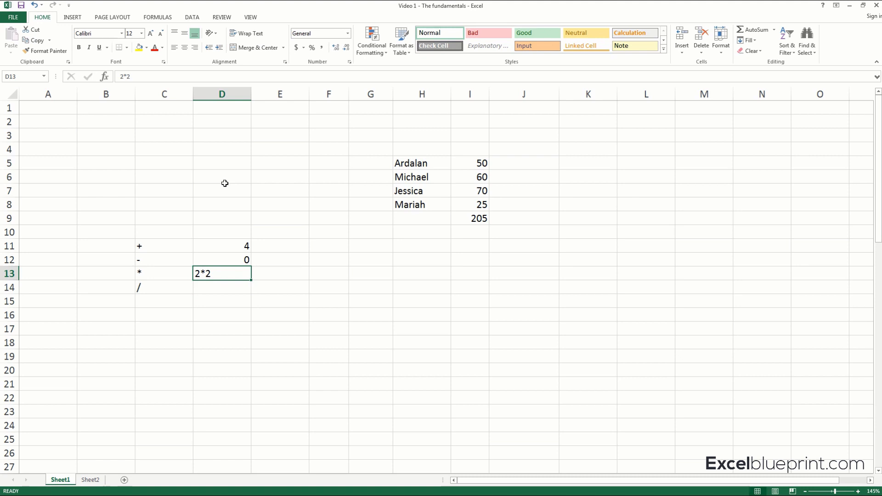
Enter the formula =2*2 in cell D13 and =2/2 in cell D14.
text(=2*2)
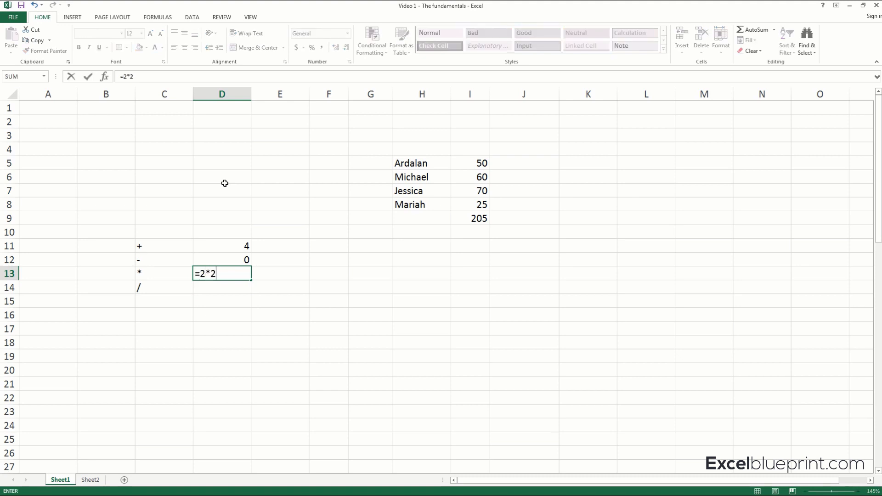
key(Return)
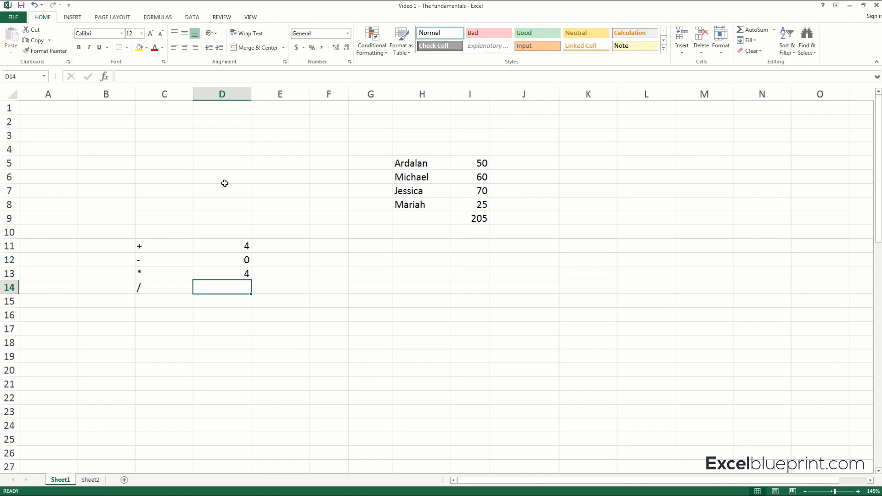
text(=)
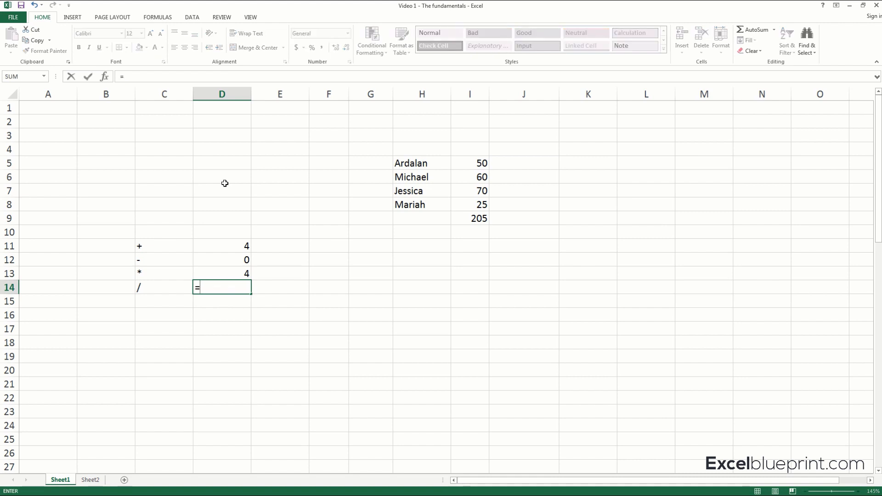
text(2/2)
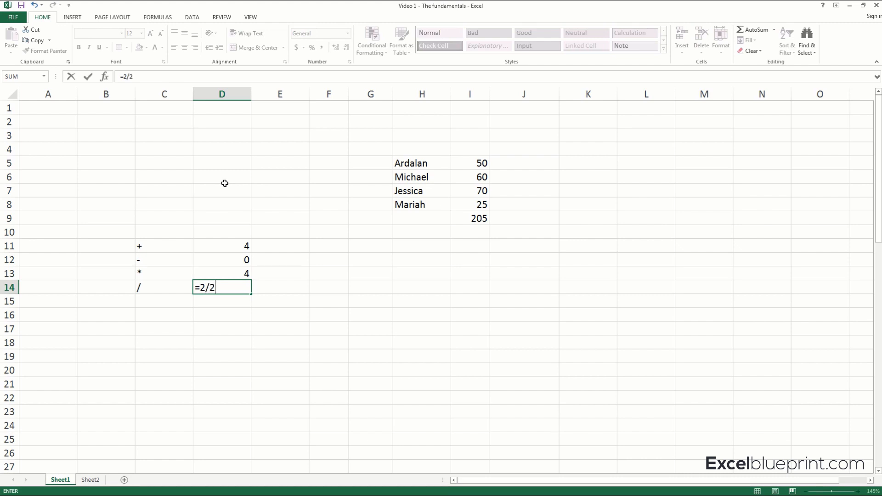
key(Return)
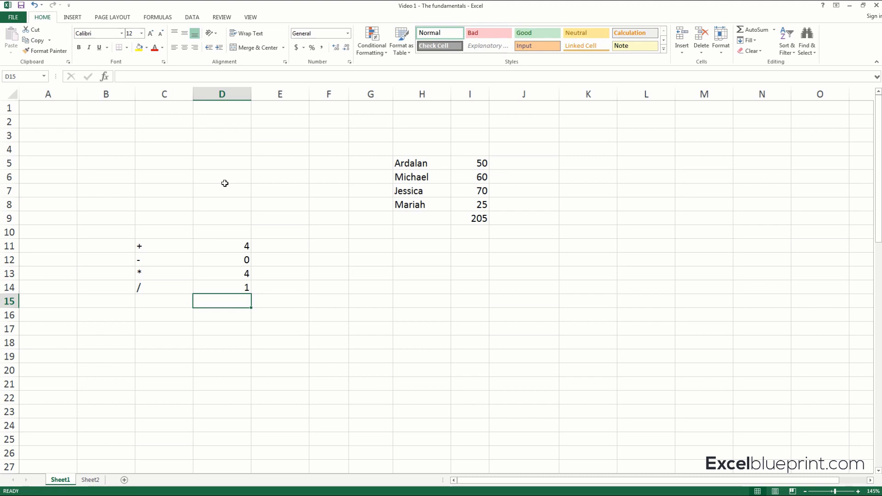
Enter the number 2 in cell G12 and the number 5 in cell H12.
key(Up)
key(Up)
key(Up)
key(Up)
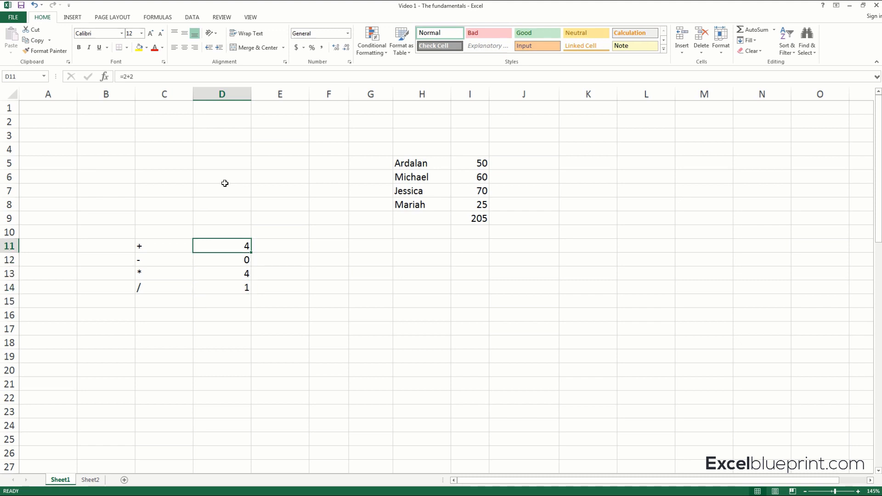
key(Right)
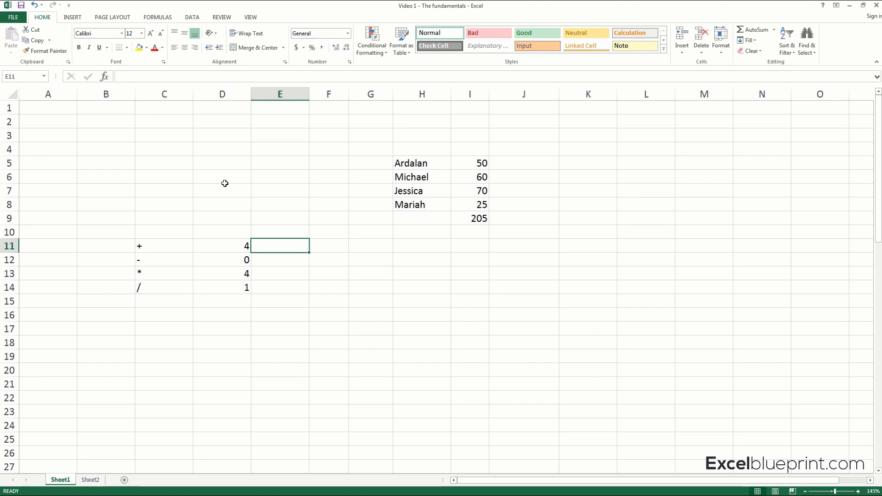
key(Right)
key(Right)
key(Down)
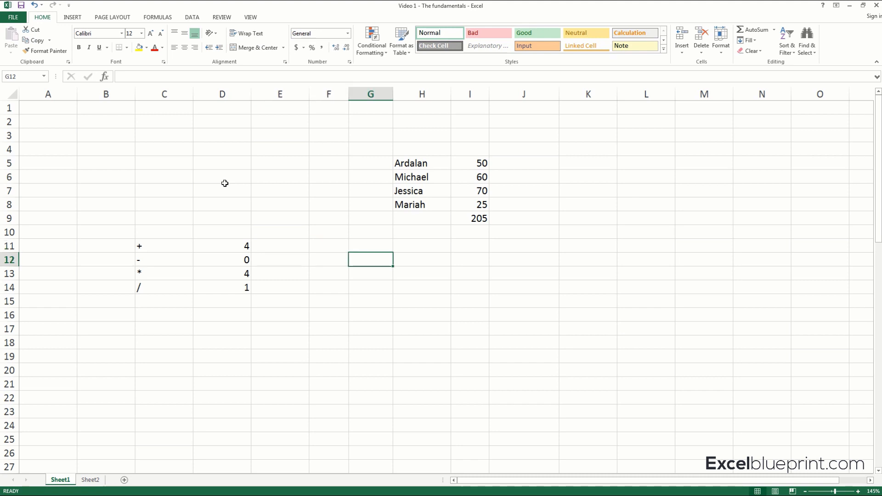
text(2)
key(Right)
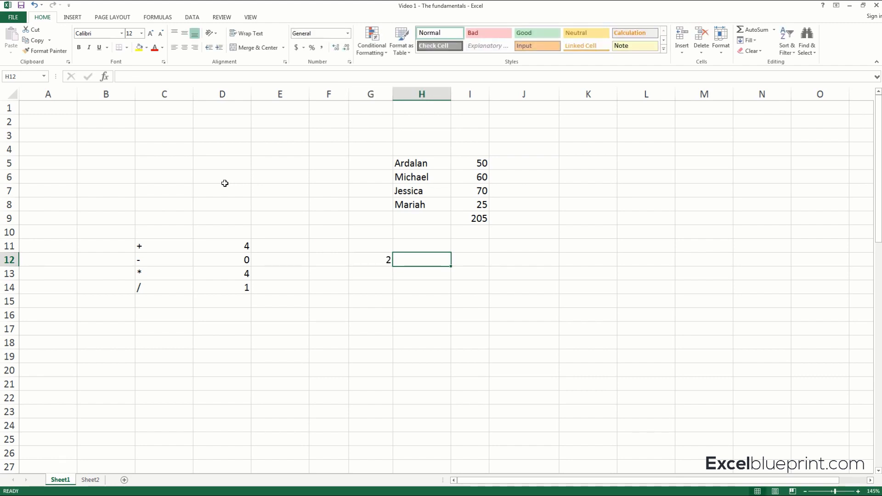
text(5)
key(Right)
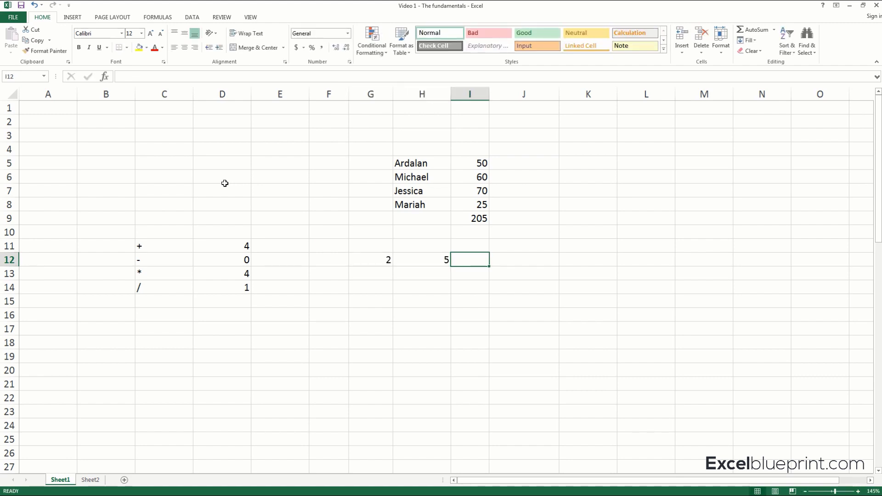
Add the two numbers as constants in cell I12 with the formula =2+5.
text(=)
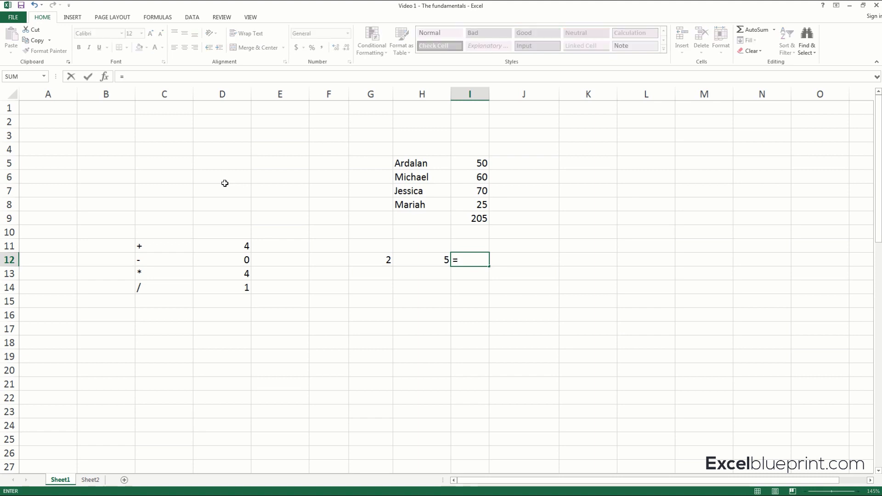
text(2+5)
key(Return)
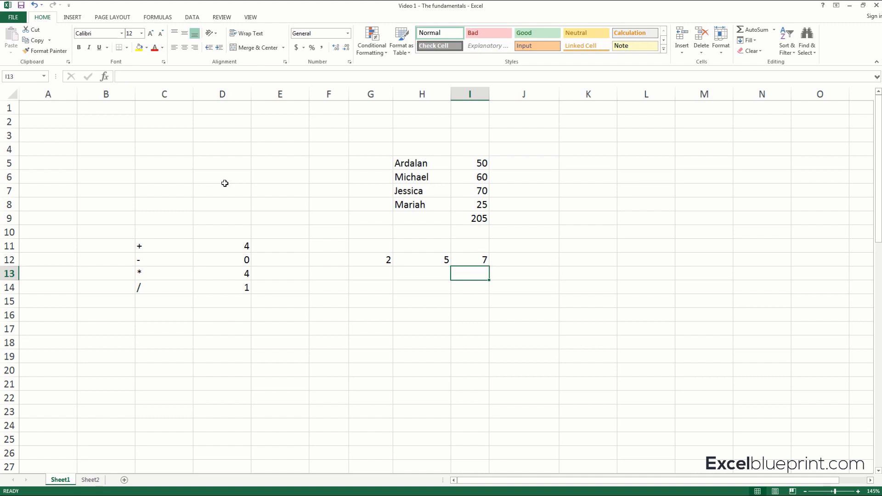
Add the same two numbers by cell reference in cell I13 with the formula =G12+H12.
text(=)
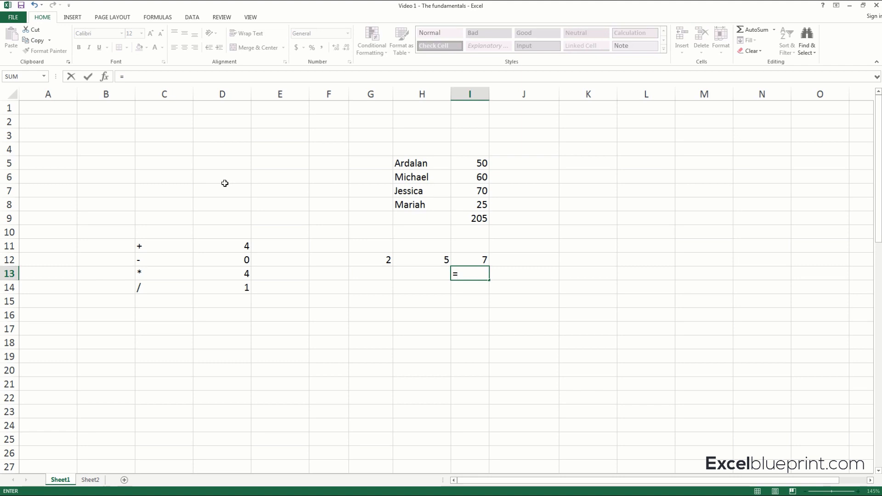
click(380, 261)
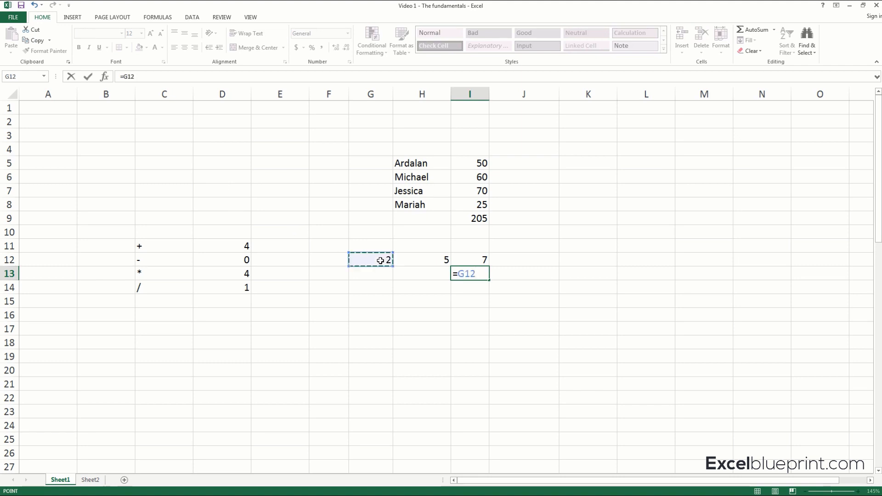
text(+)
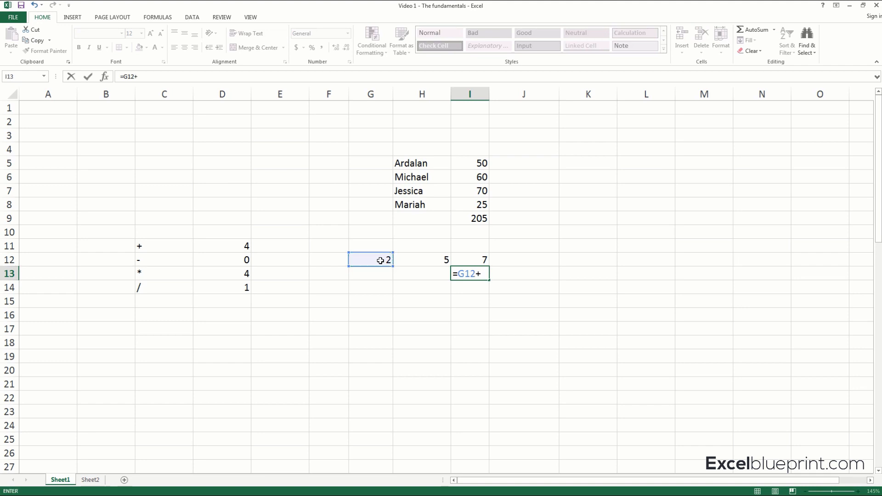
click(430, 261)
key(Return)
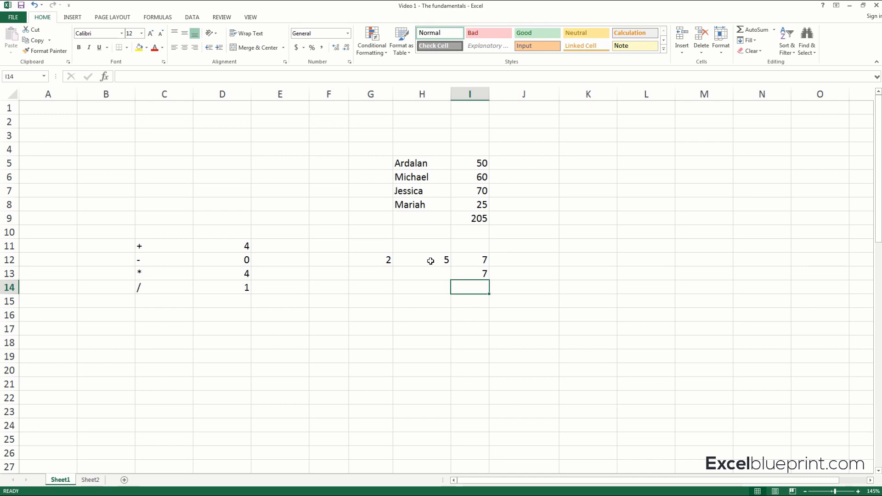
Multiply the two numbers by cell reference in cell G14 with the formula =G12*H12.
key(Left)
key(Left)
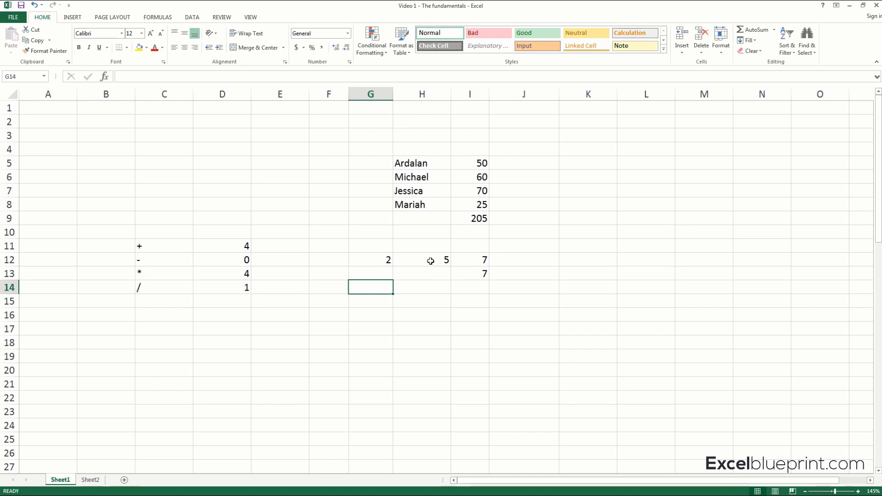
text(=)
click(376, 258)
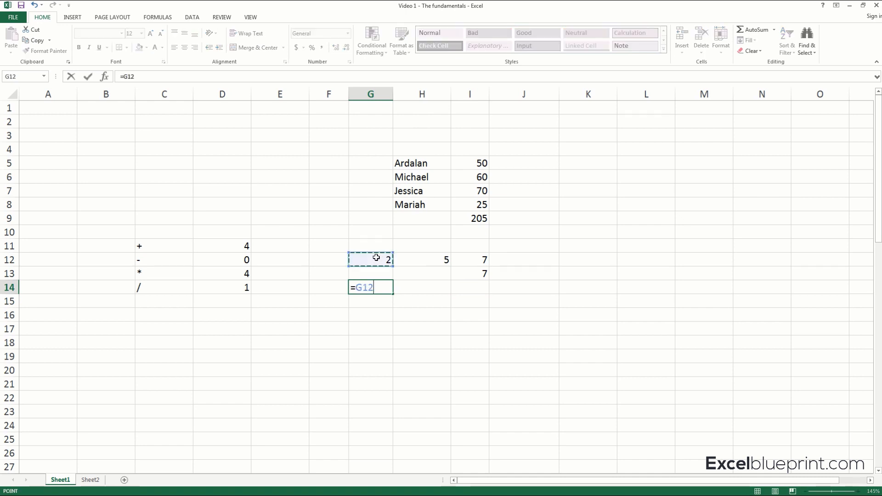
text(*)
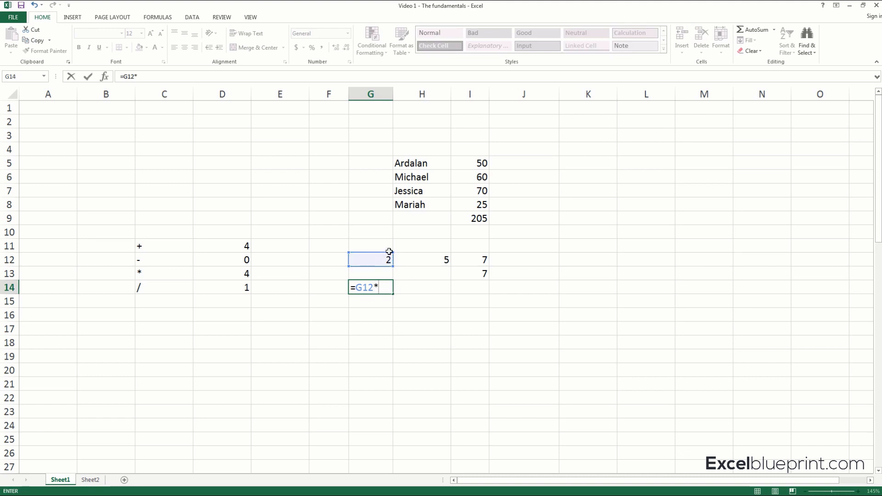
click(441, 261)
key(Return)
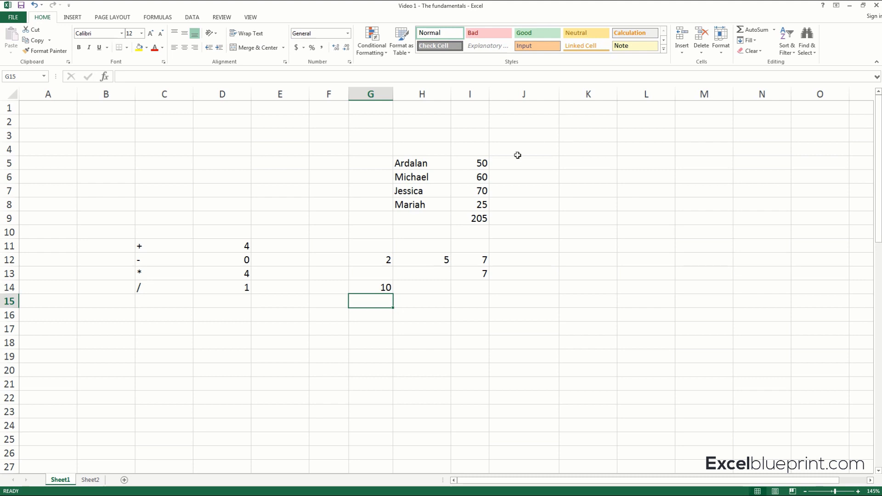
Apply the $ English (United States) accounting format to cell I5 and widen column I until the amount fits.
click(473, 165)
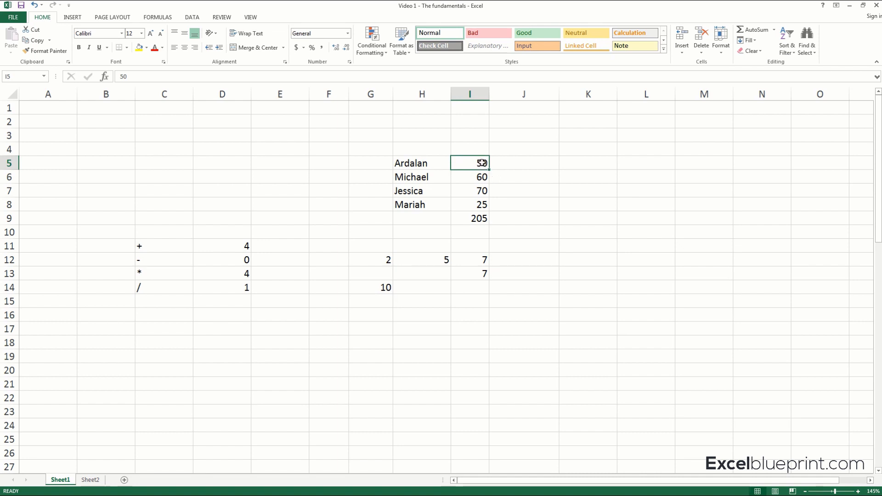
click(304, 48)
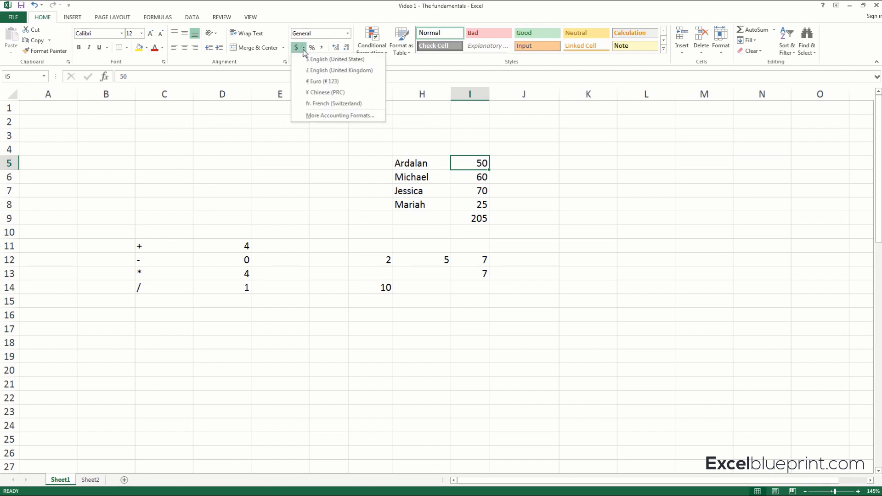
click(326, 60)
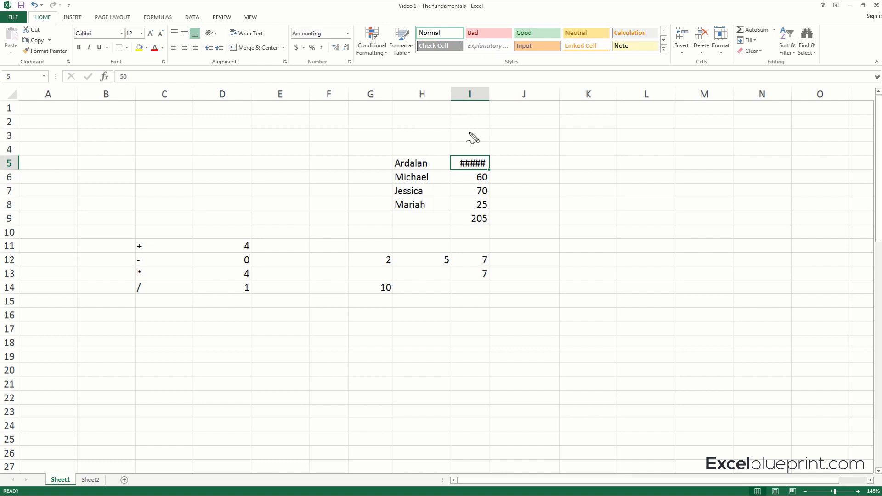
mouse_move(453, 155)
mouse_down()
mouse_move(497, 164)
mouse_move(473, 171)
mouse_move(455, 157)
mouse_up()
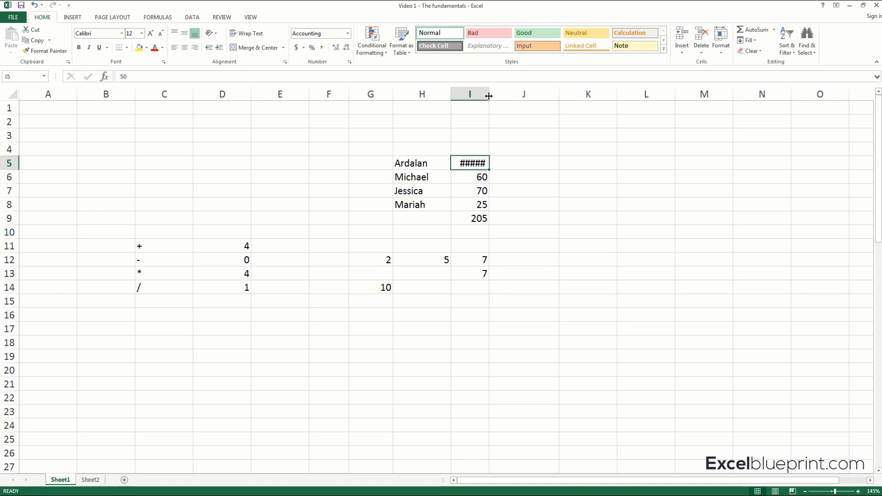
drag(489, 95, 500, 96)
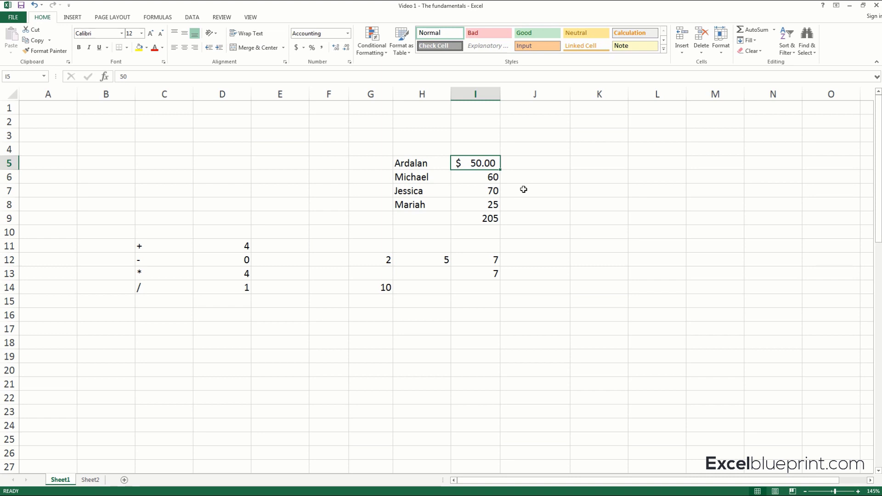
Apply the Euro (€ 123) accounting format to cell I6 and reselect cell I5.
click(481, 176)
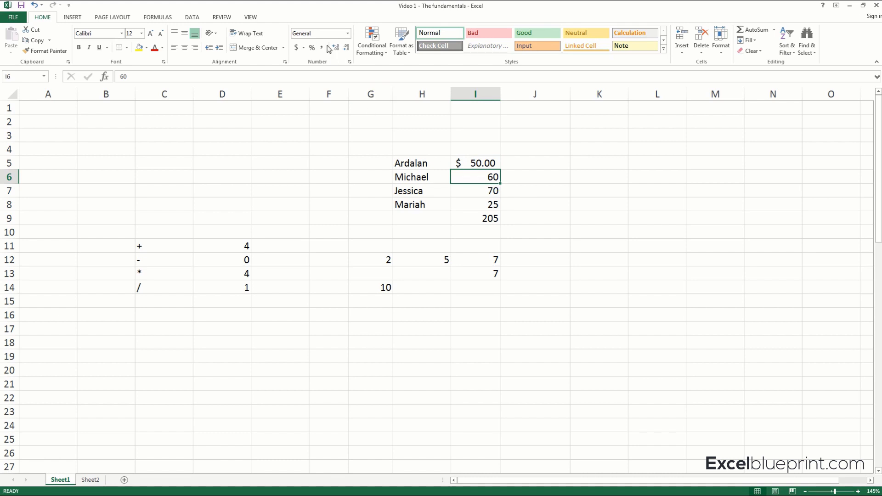
click(304, 47)
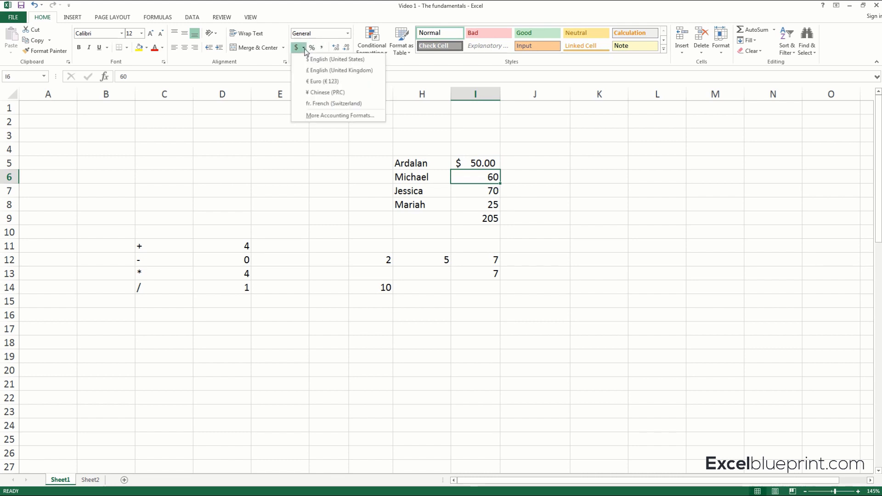
click(316, 81)
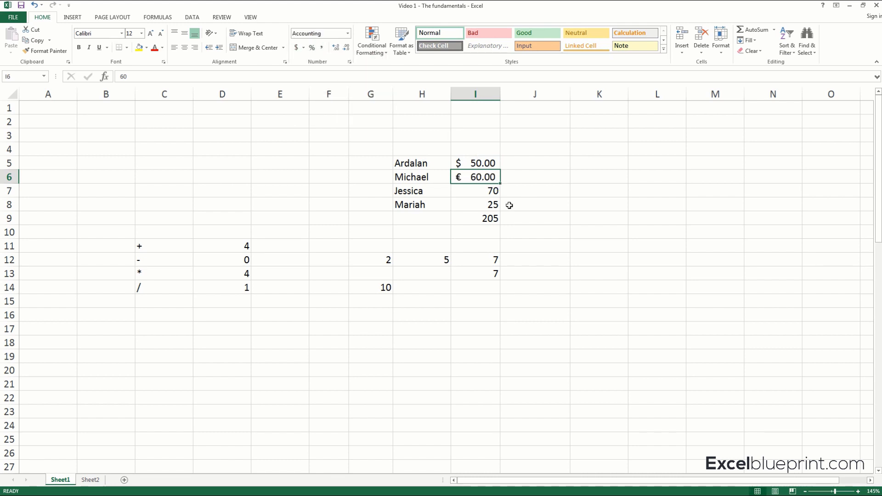
click(488, 167)
click(490, 177)
click(486, 162)
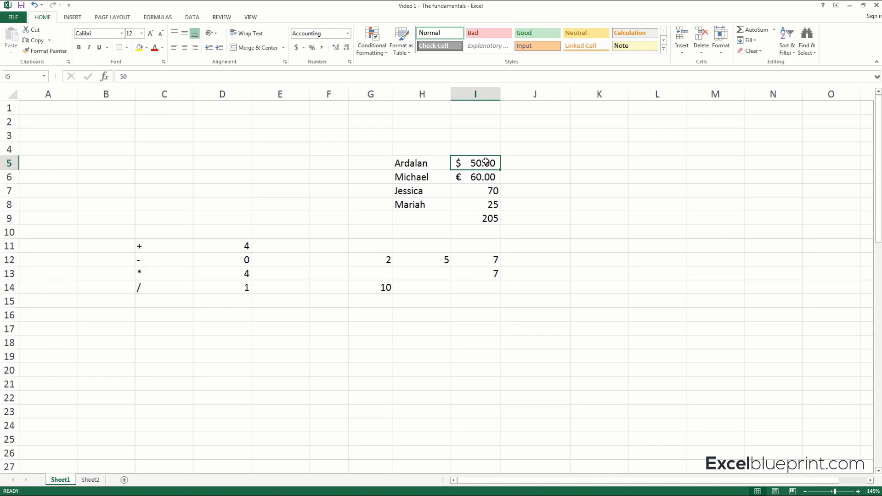
Adjust the decimal places of the amounts in cells I5:I6, ending with no decimals.
drag(486, 161, 487, 174)
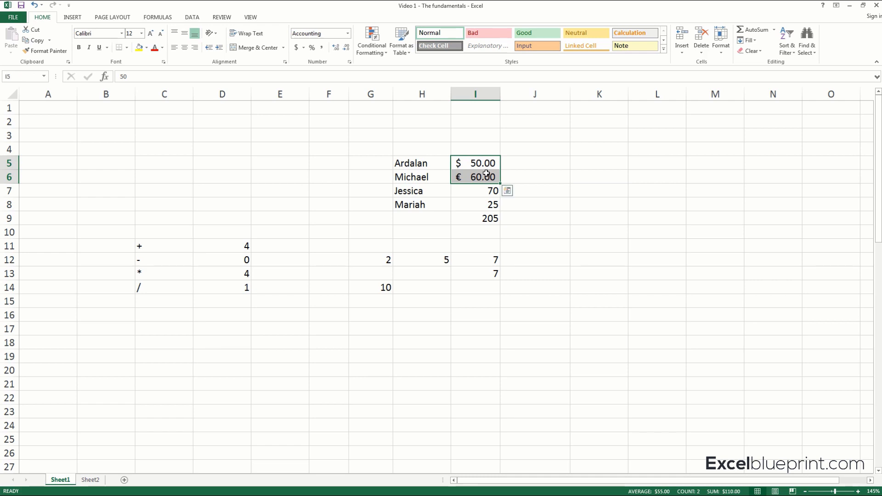
click(337, 47)
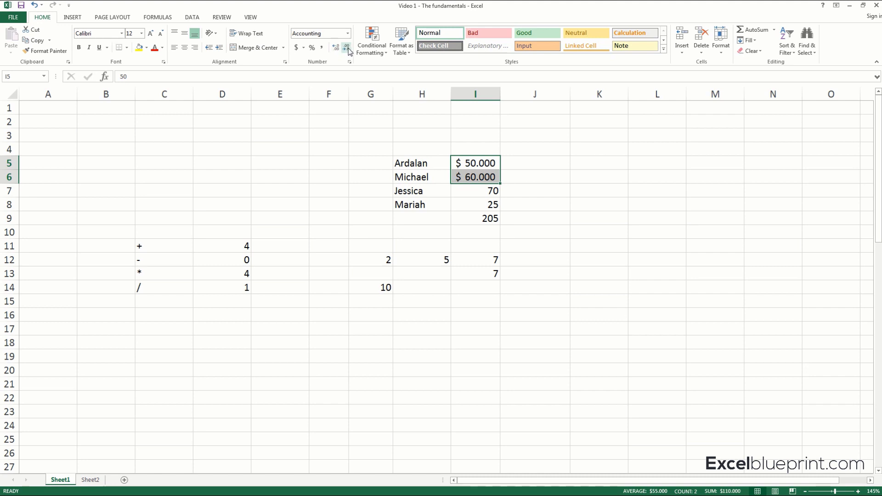
click(347, 47)
click(348, 48)
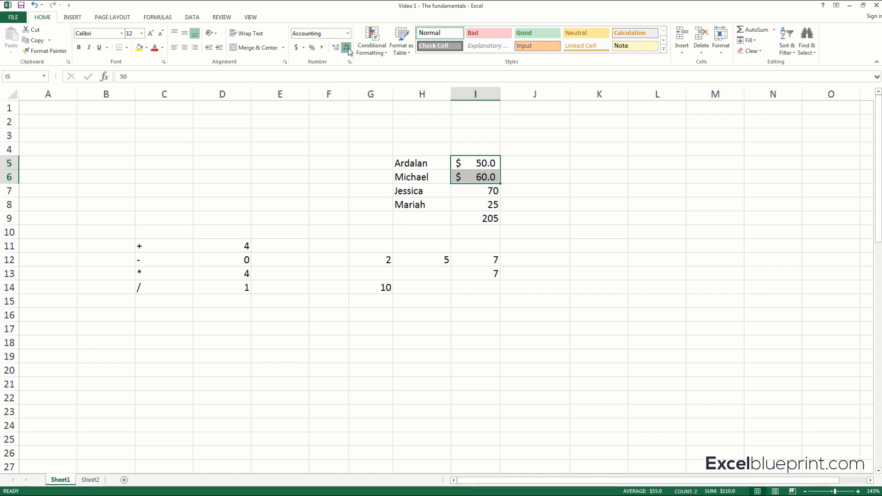
click(348, 49)
click(338, 50)
click(338, 49)
click(346, 50)
click(347, 50)
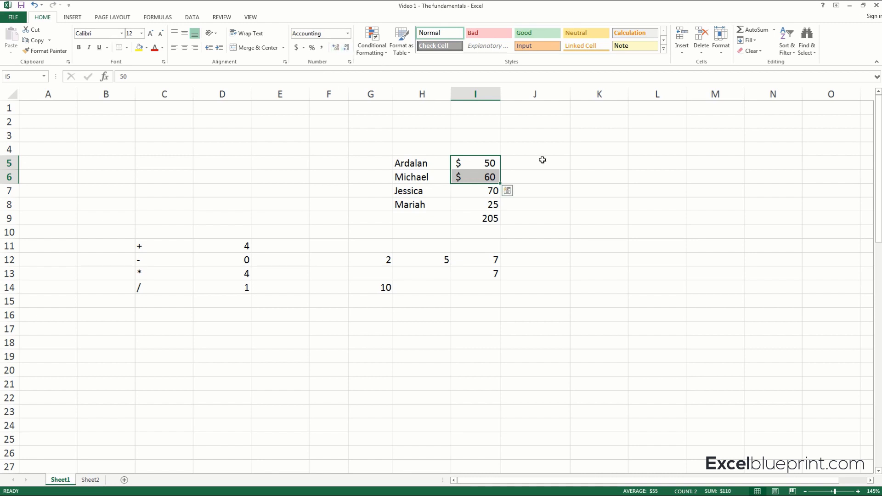
click(550, 173)
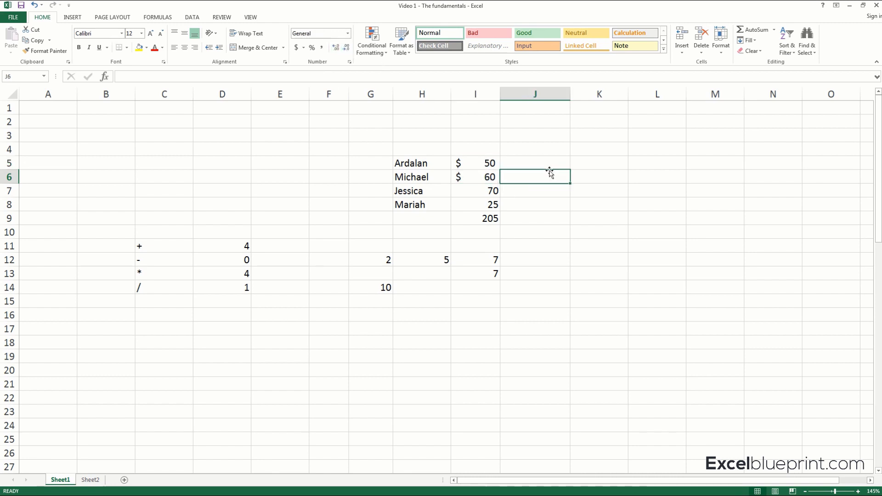
Enter .25 in cell K5 and apply the Percent Style to it.
click(594, 165)
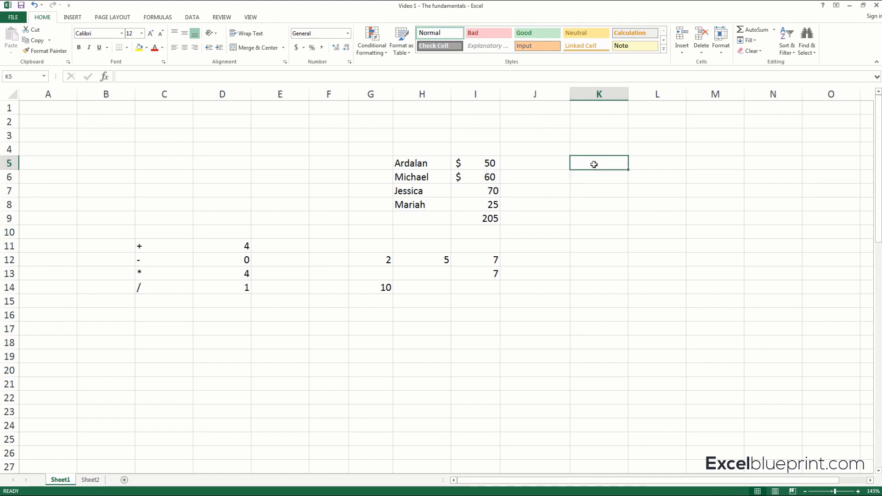
text(.25)
key(Return)
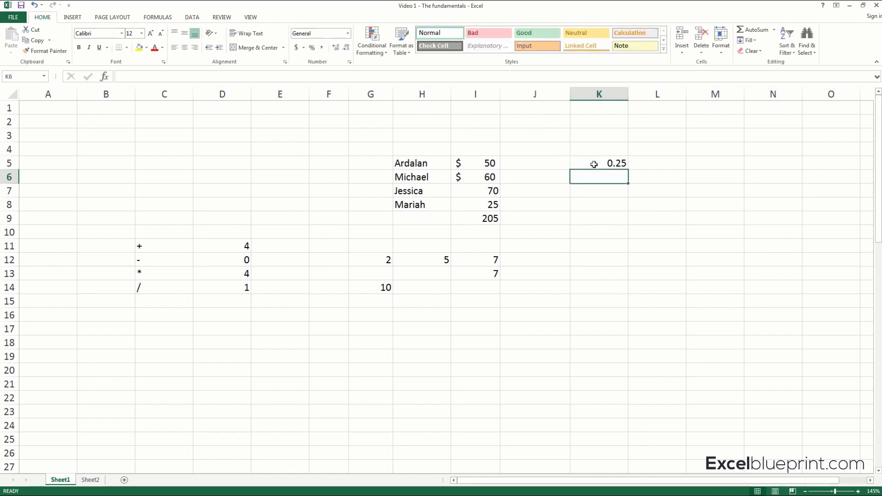
click(595, 164)
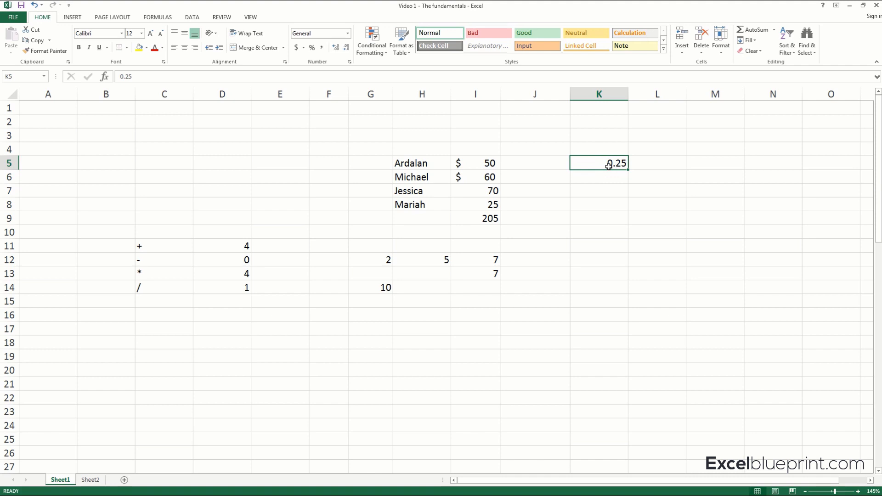
click(312, 48)
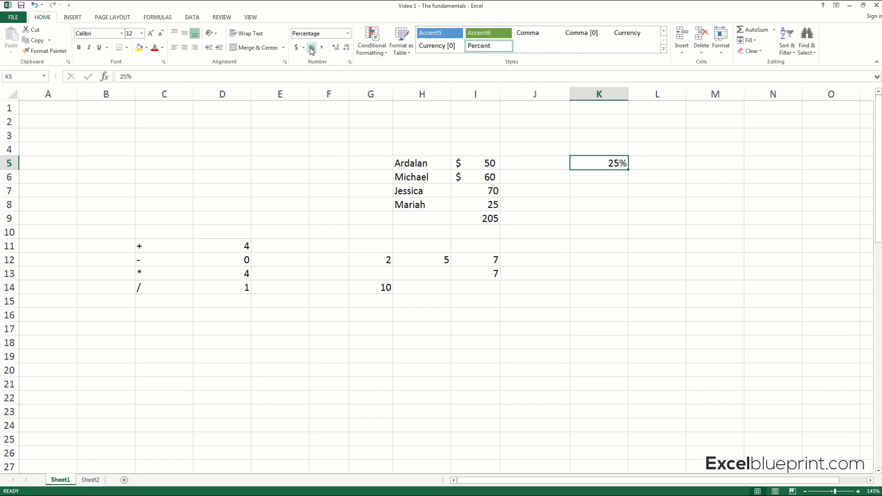
Add two decimal places to the percentage in cell K5 and remove them again.
click(336, 47)
click(336, 47)
click(347, 47)
click(347, 47)
click(379, 123)
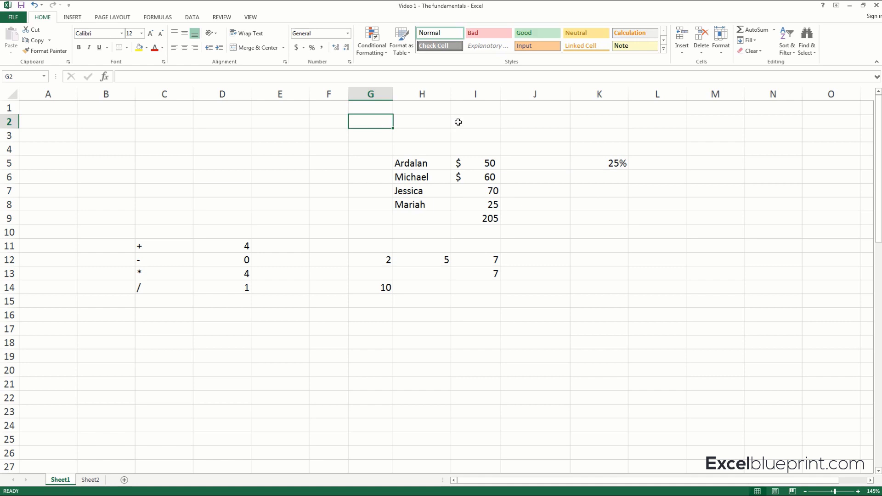
click(480, 121)
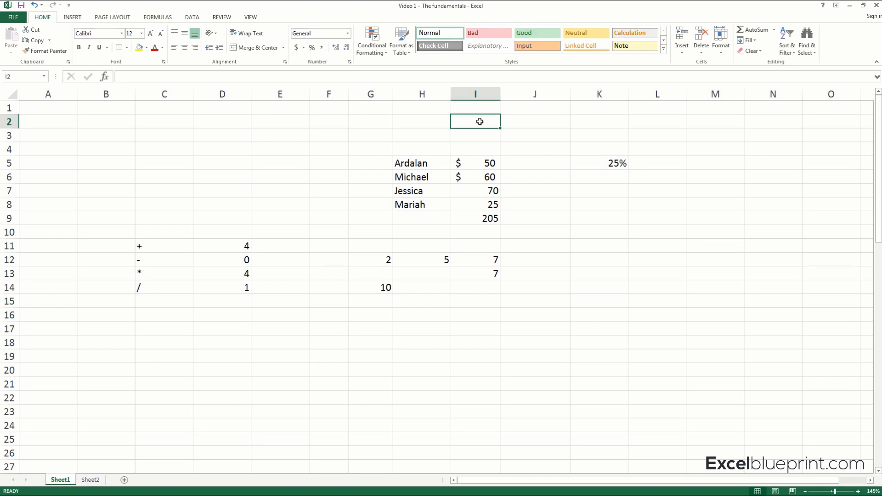
text(256584)
text(8973)
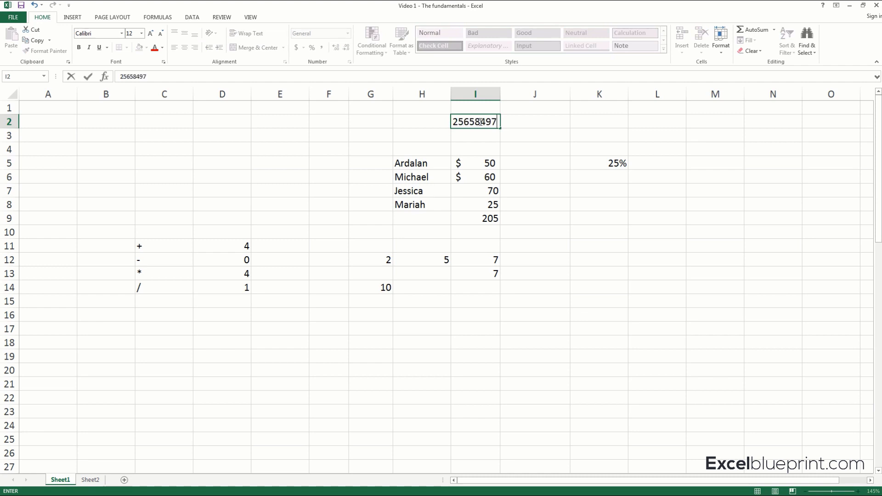
key(Return)
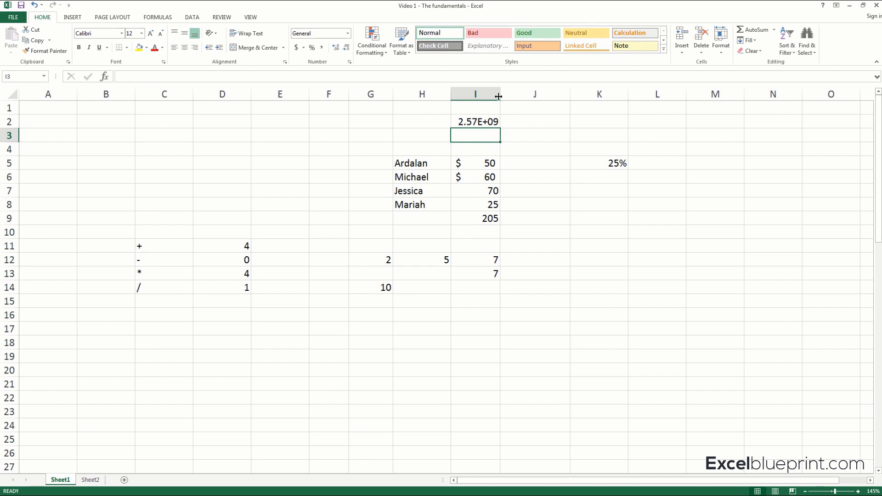
mouse_move(448, 116)
mouse_down()
mouse_move(486, 114)
mouse_move(494, 134)
mouse_move(454, 117)
mouse_up()
key(Escape)
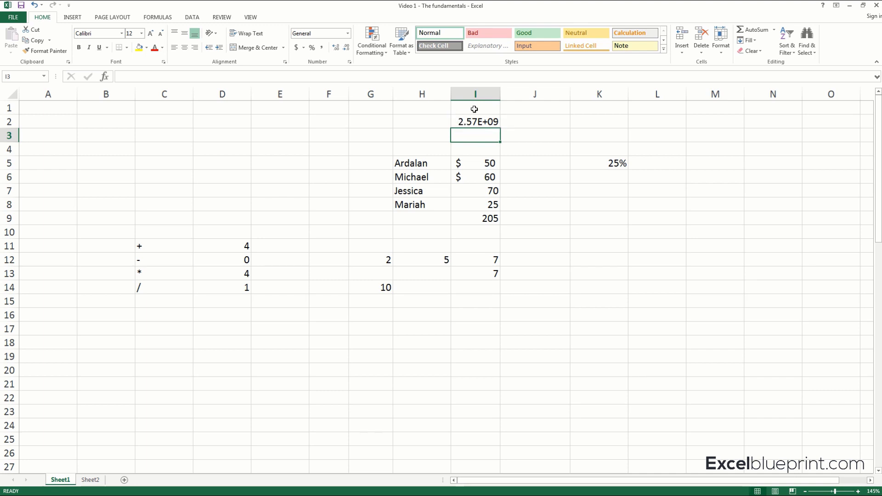
drag(502, 93, 517, 94)
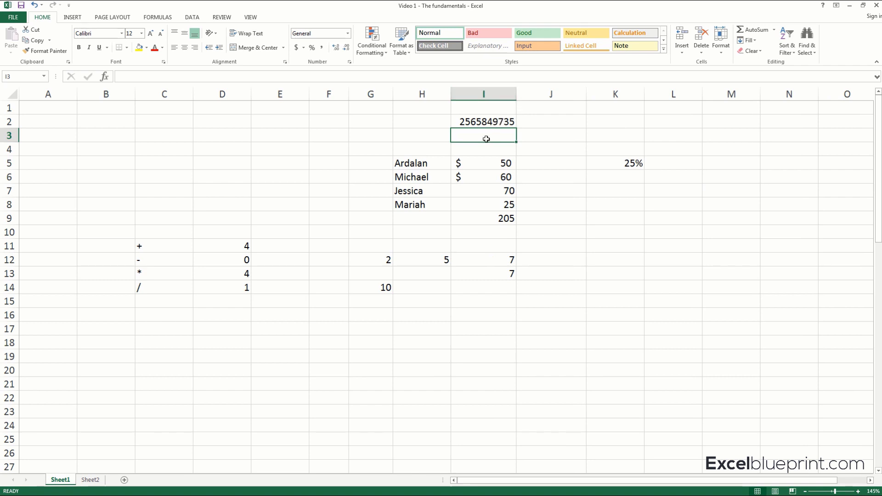
Apply the Comma Style to the number in cell I2 and widen column I until it fits.
click(486, 122)
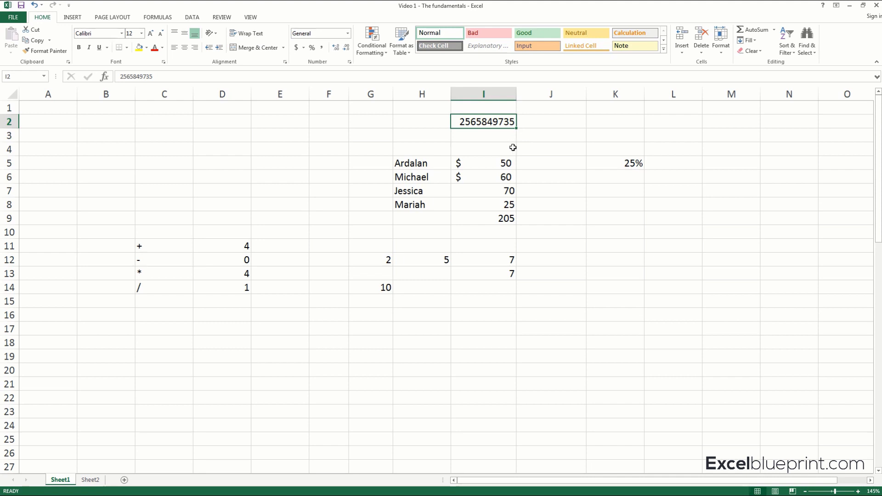
click(514, 147)
click(488, 122)
click(323, 48)
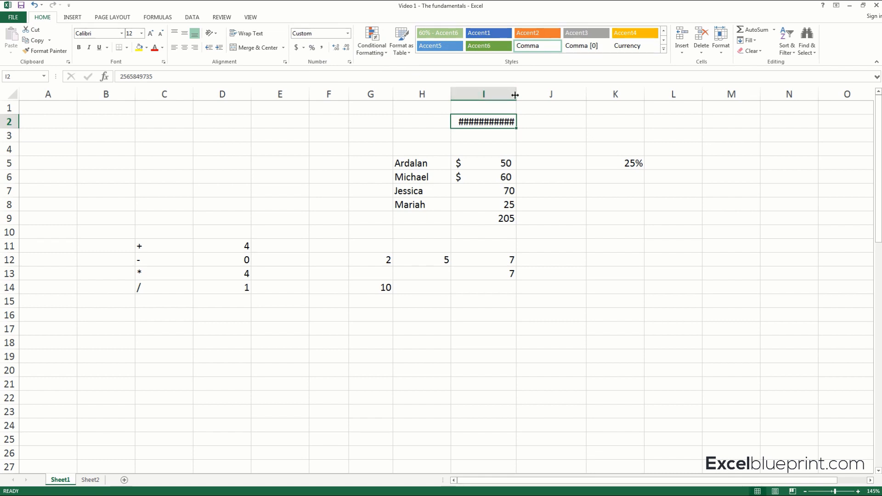
drag(515, 94, 538, 95)
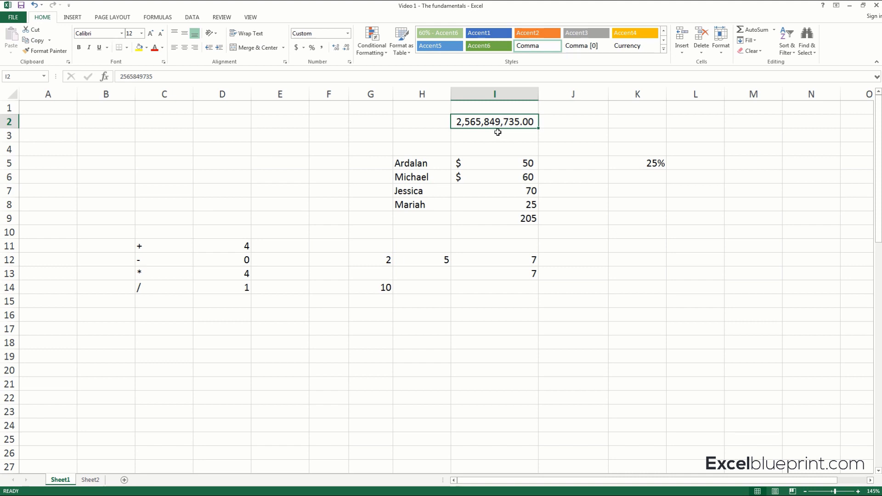
Remove both decimal places from the comma-formatted number in cell I2.
click(346, 48)
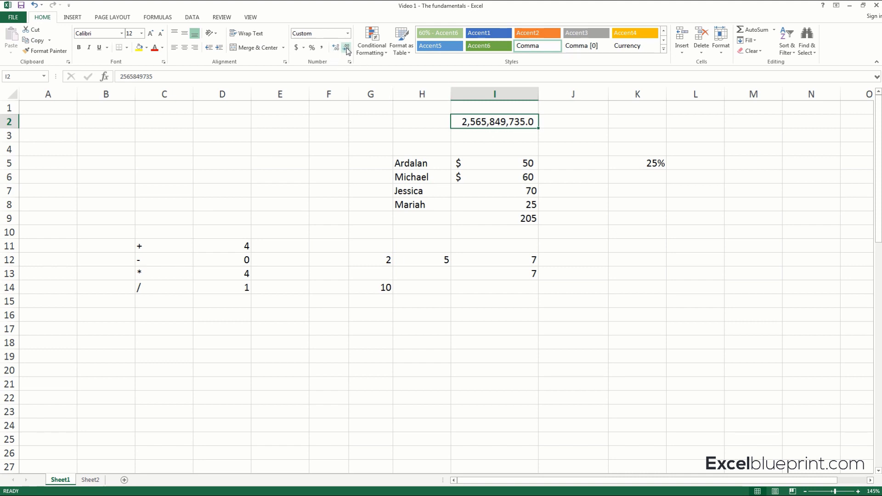
click(346, 48)
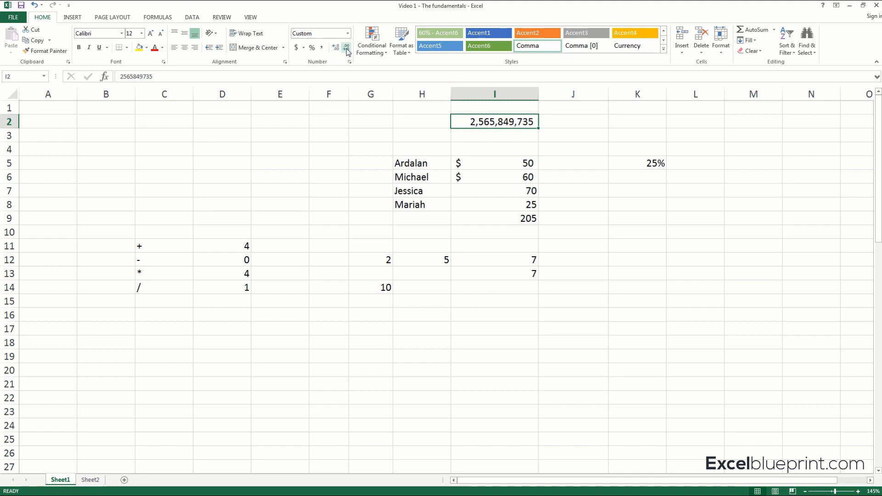
click(497, 145)
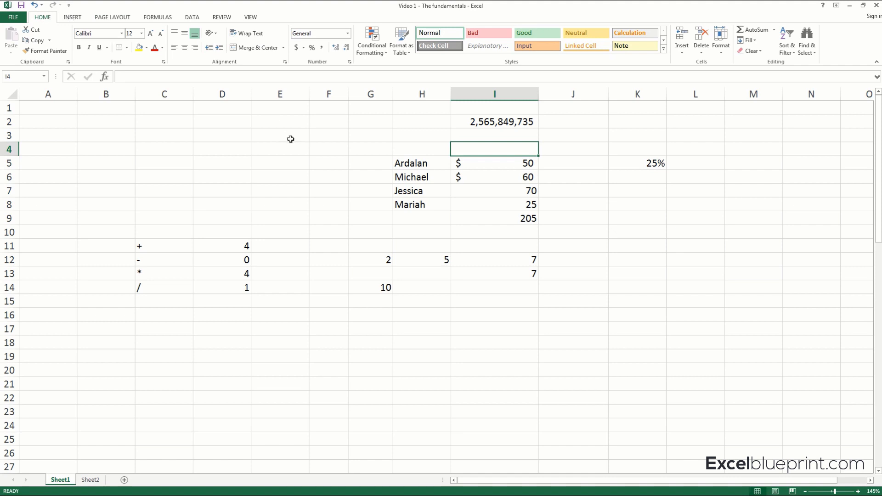
Review the SUM formula in I9, the arithmetic examples in C11:D14 and the functions offered under AutoSum.
click(508, 218)
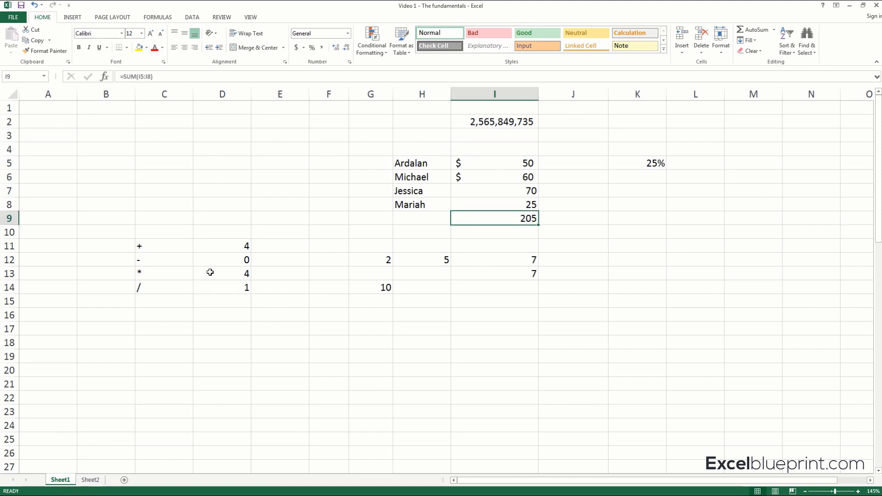
drag(170, 251, 231, 290)
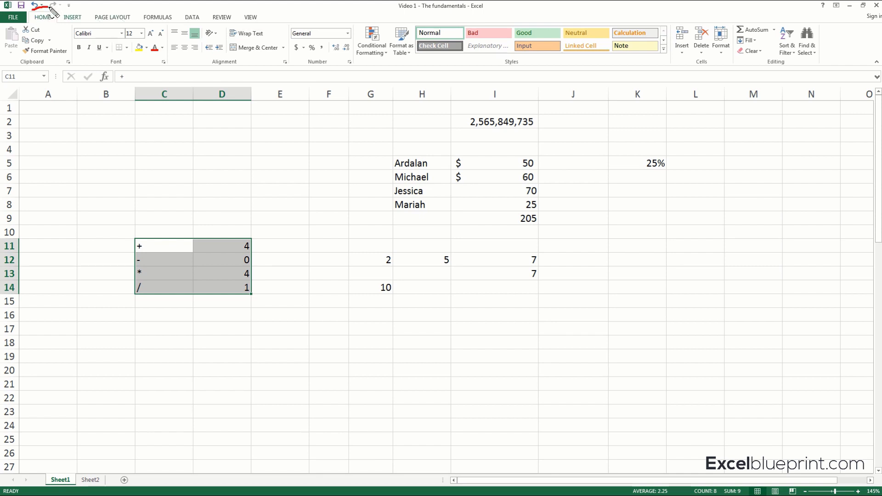
click(775, 30)
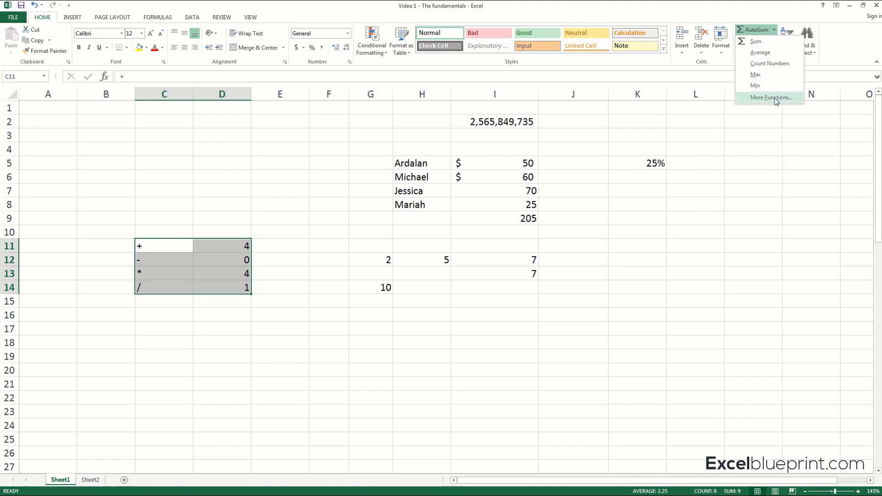
click(752, 116)
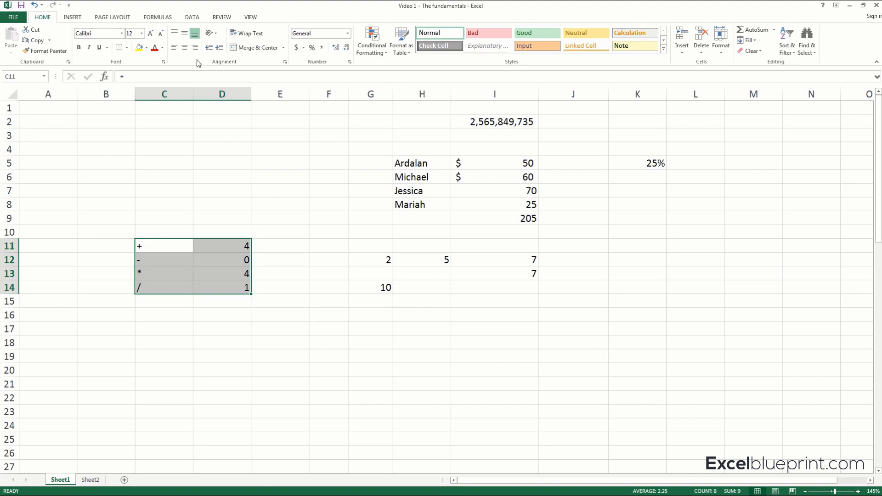
Examine the Function Library categories, including AutoSum, Financial, Text, Lookup & Reference, Math & Trig and More Functions.
click(152, 18)
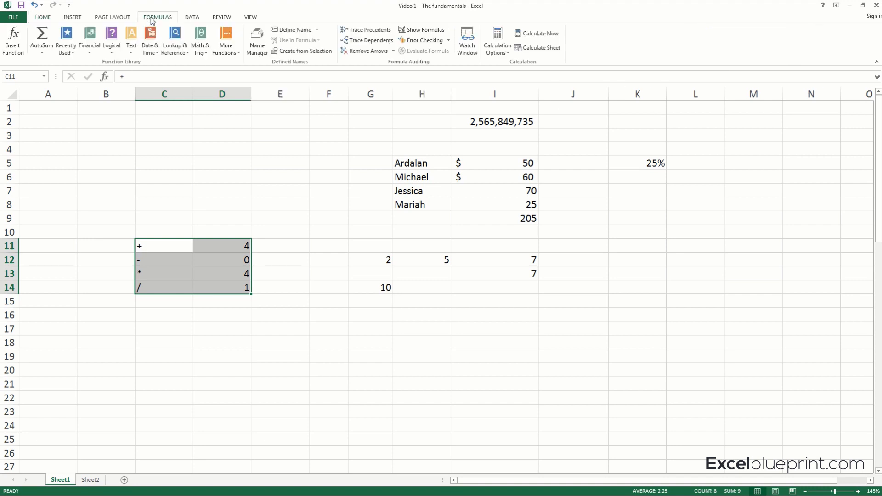
click(42, 55)
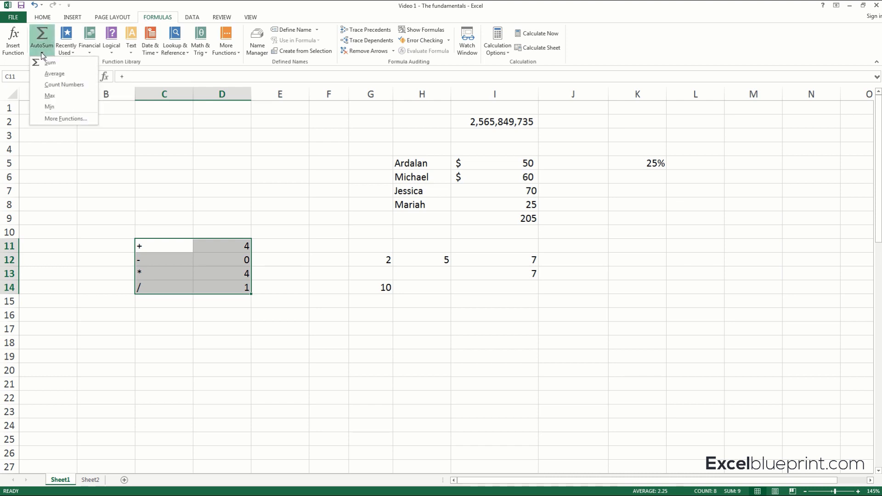
click(91, 54)
click(92, 54)
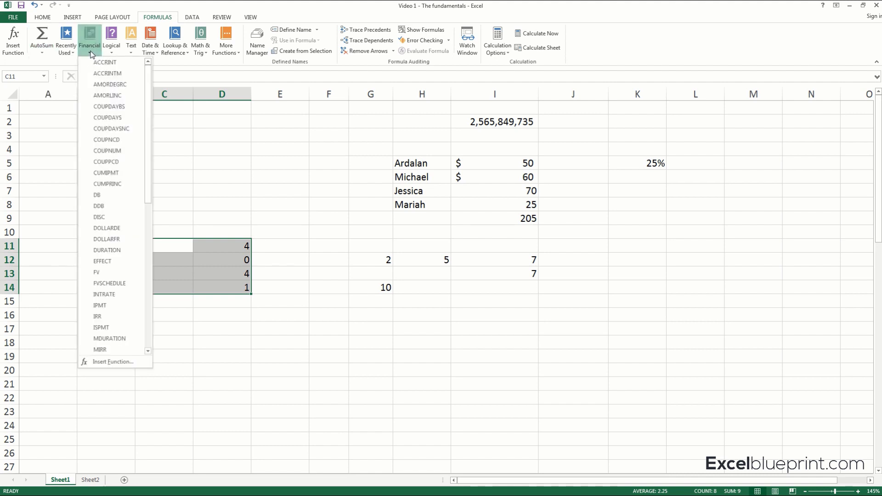
click(113, 54)
click(131, 54)
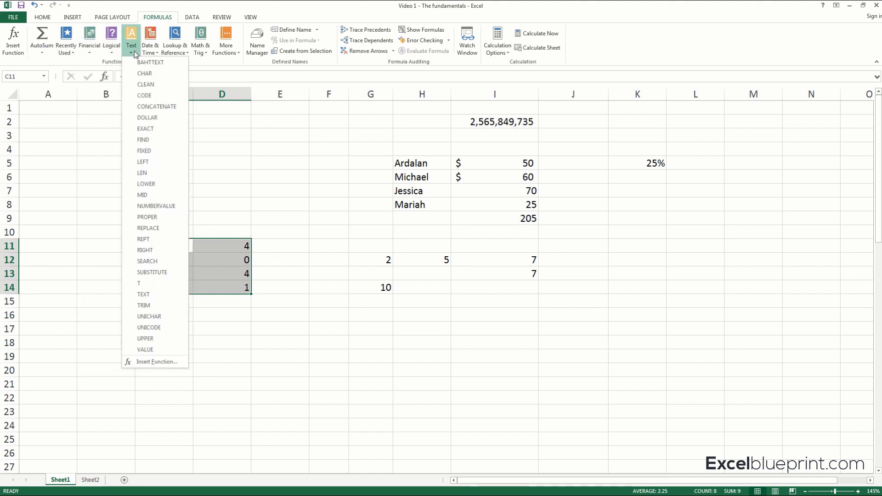
click(150, 54)
click(150, 54)
click(177, 52)
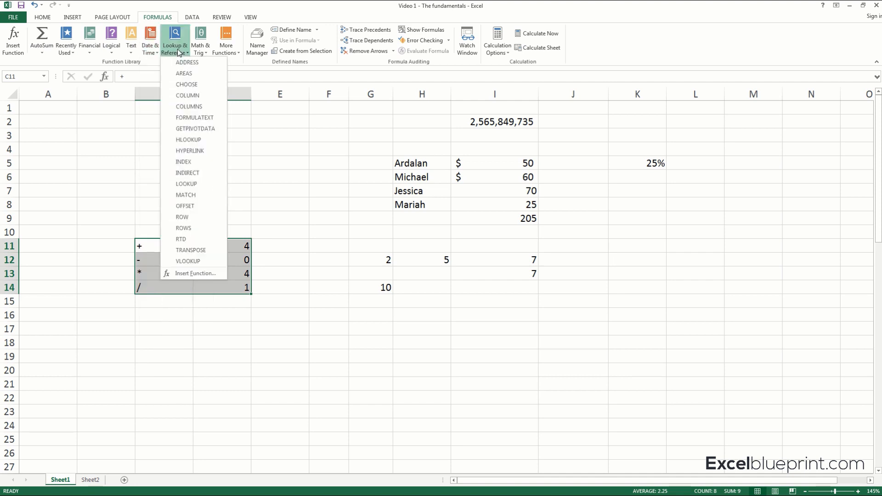
click(201, 52)
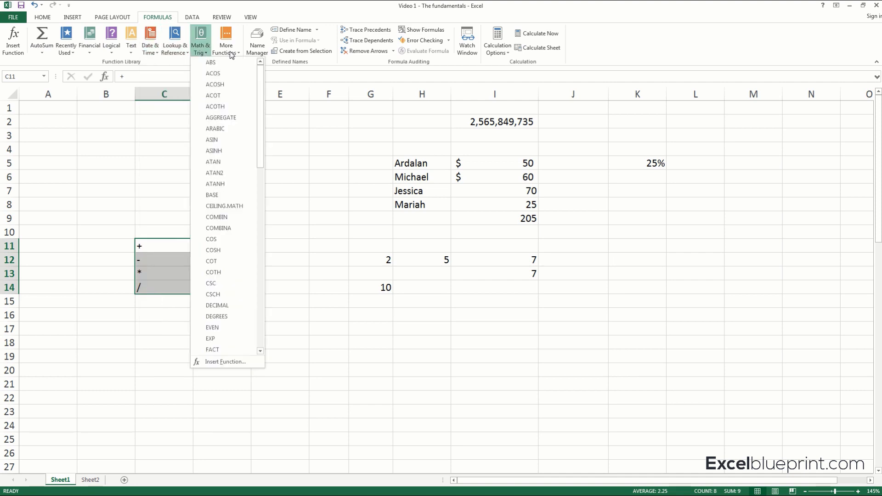
click(230, 53)
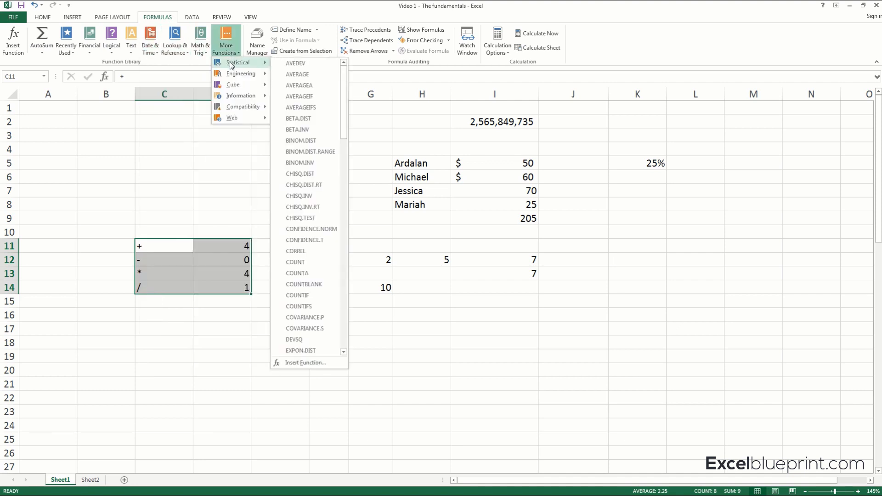
mouse_move(246, 118)
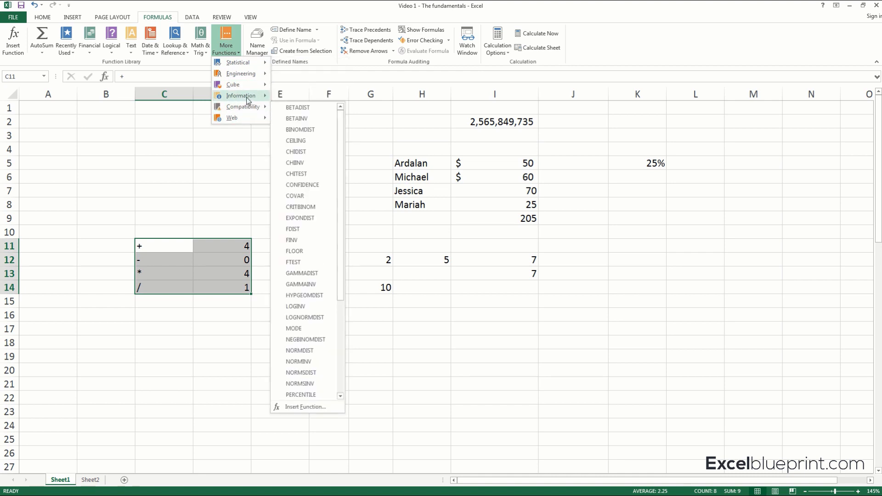
mouse_move(246, 65)
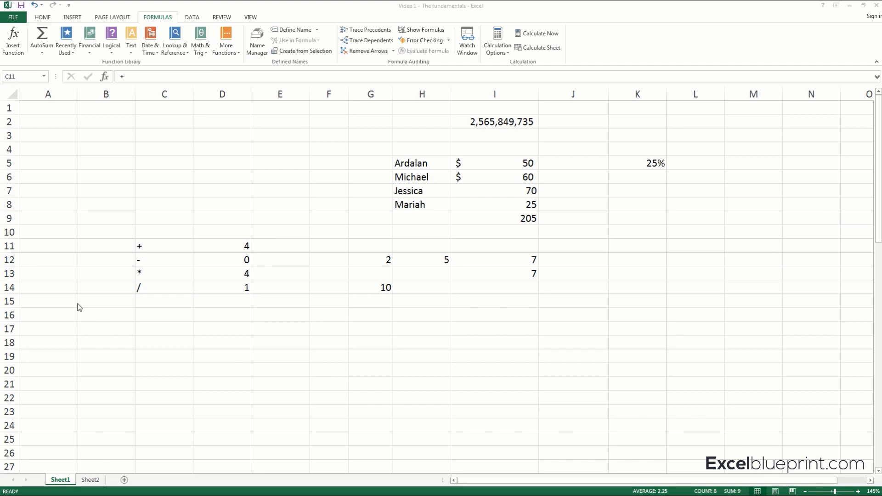
Switch to Sheet2 and review the student test score table, the lowest and highest average rows, and the absolute and relative reference section.
click(90, 481)
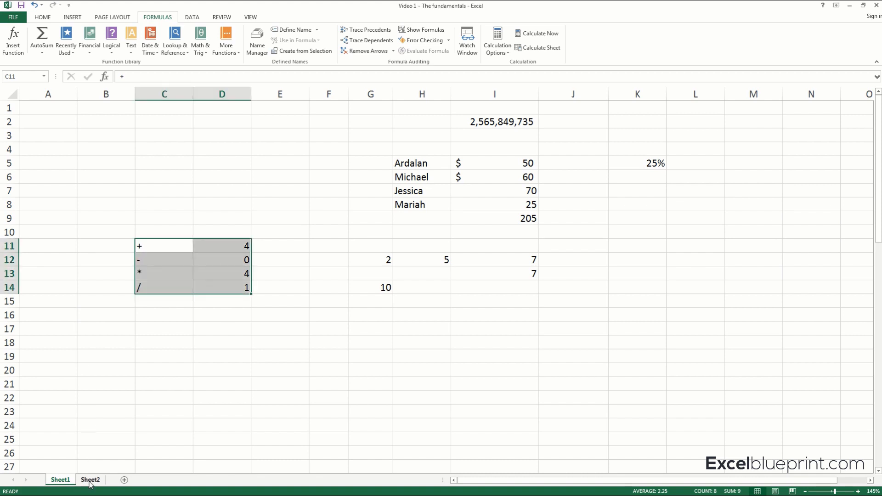
click(90, 480)
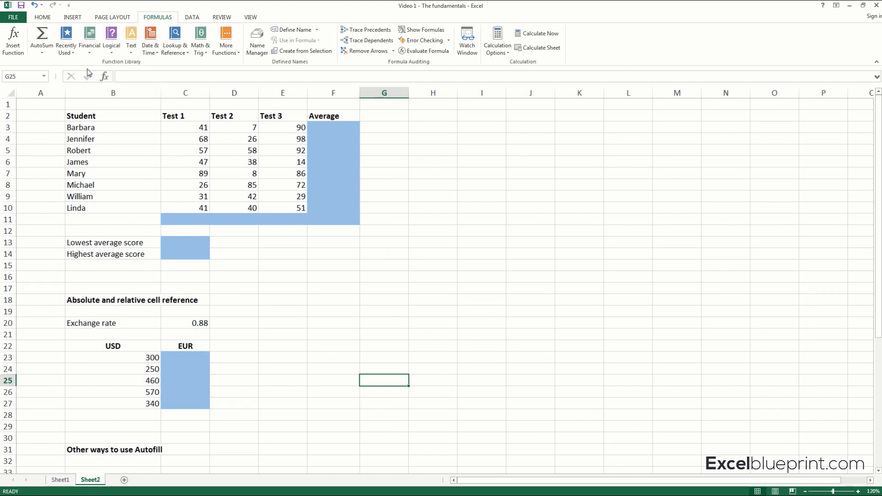
click(98, 117)
drag(97, 117, 101, 191)
drag(190, 116, 269, 114)
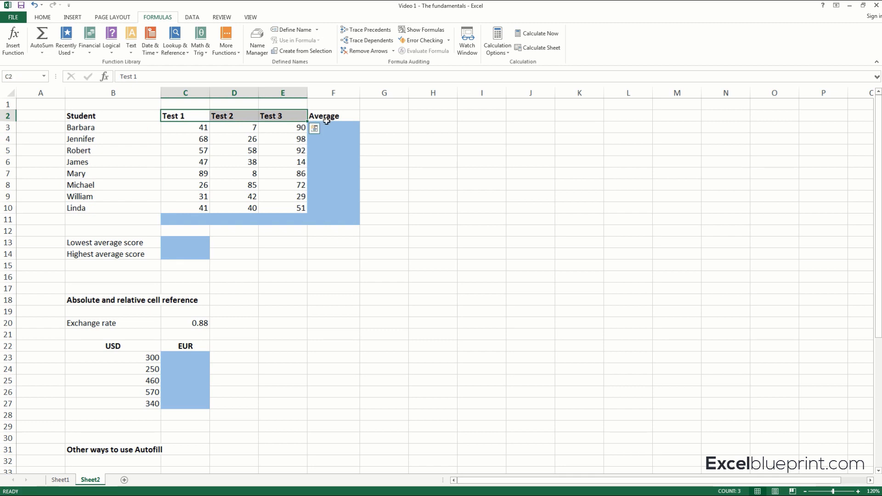
drag(339, 128, 340, 198)
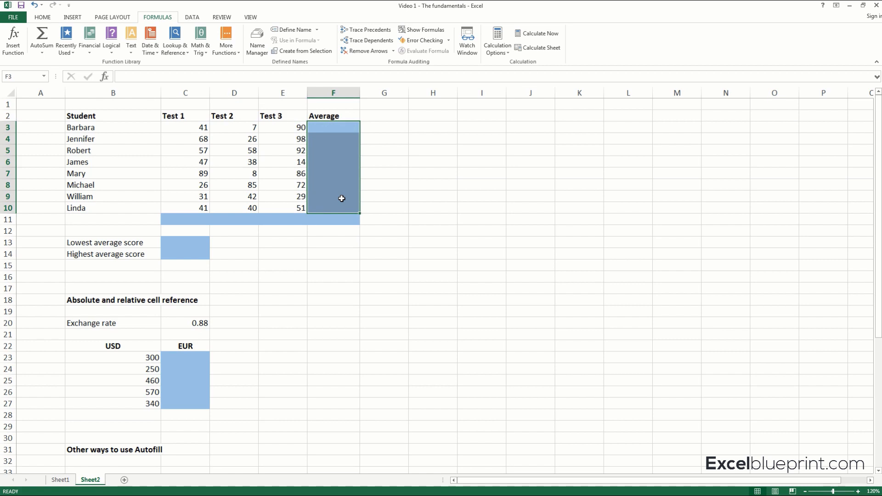
click(93, 242)
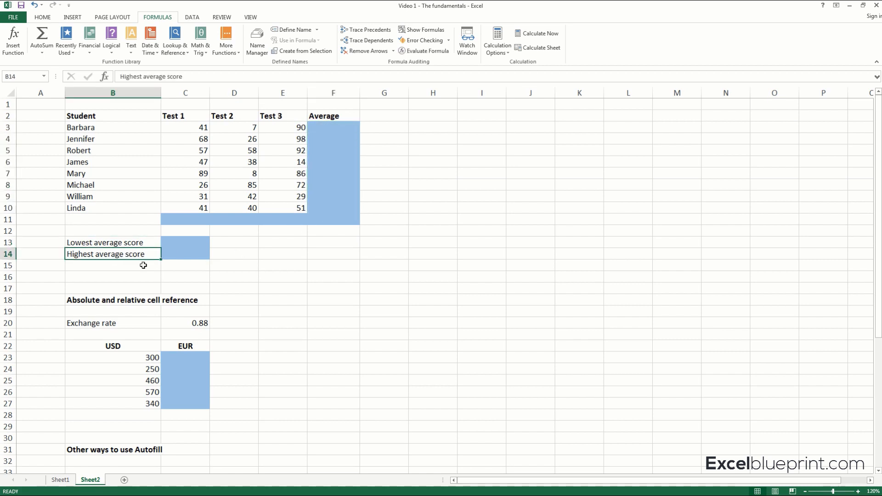
click(130, 255)
drag(114, 115, 357, 268)
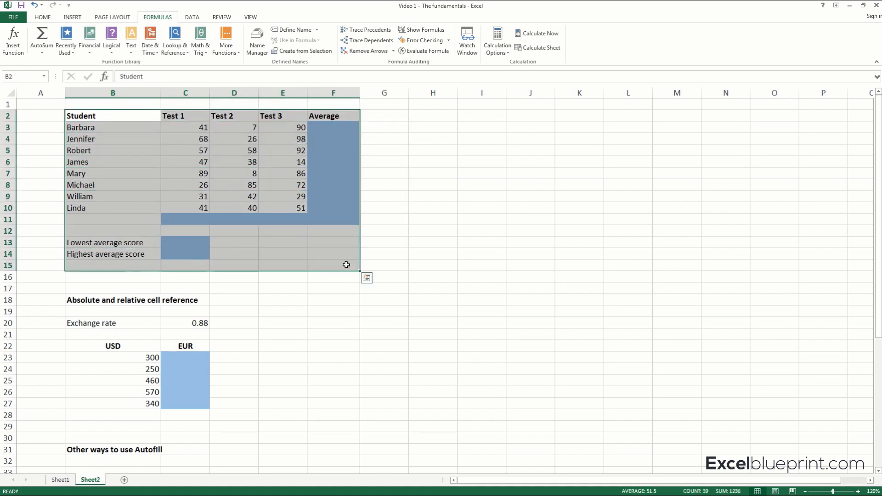
drag(88, 300, 254, 411)
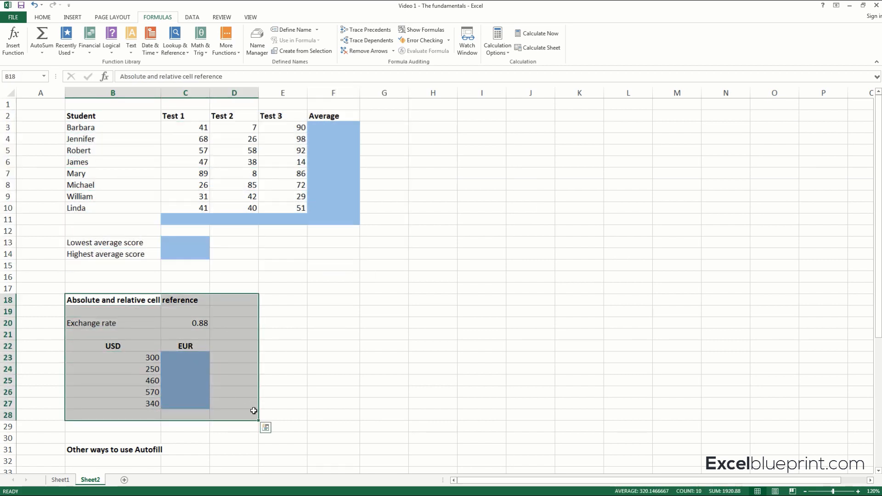
click(357, 281)
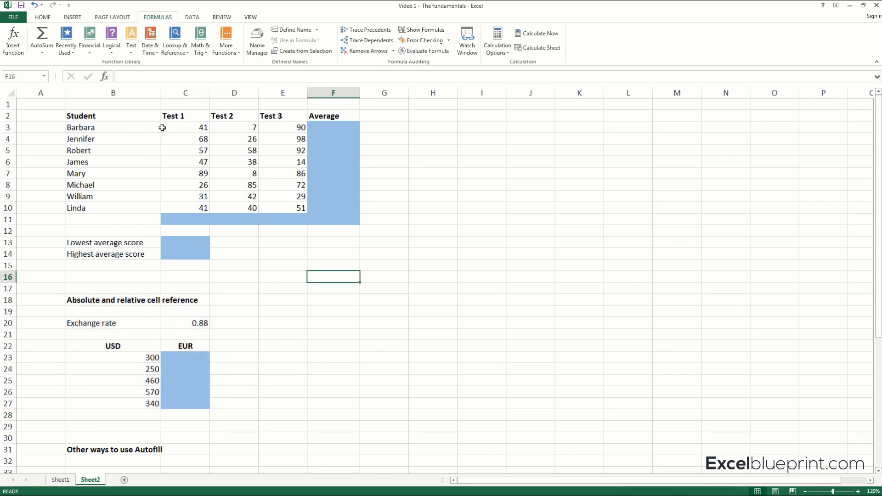
Calculate the first student's average in F3 with the AVERAGE function over the three test scores in C3:E3.
click(133, 128)
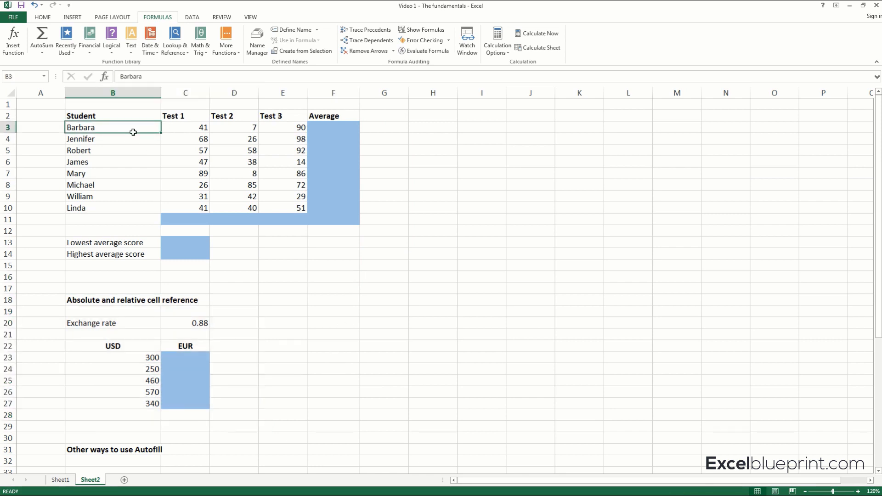
drag(132, 132, 129, 193)
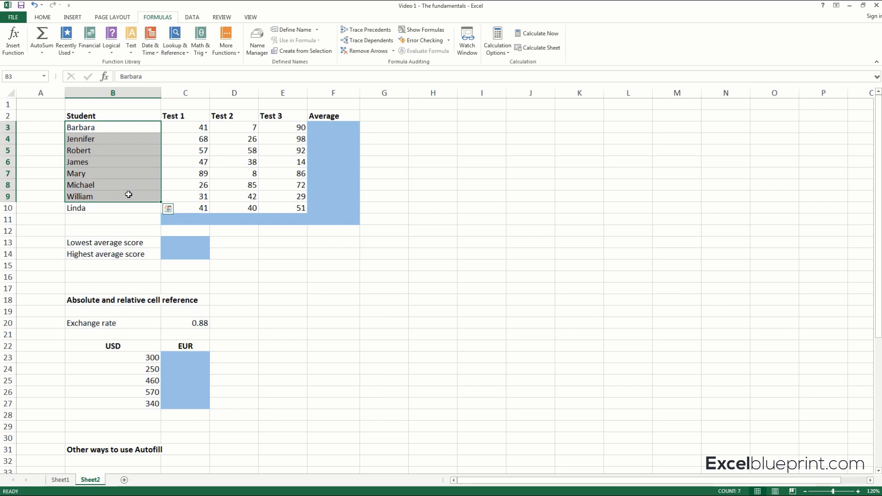
click(179, 127)
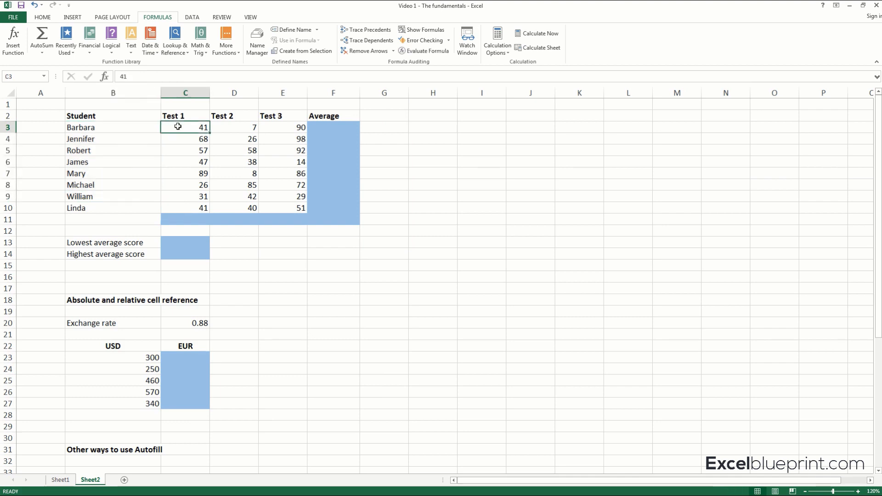
click(336, 125)
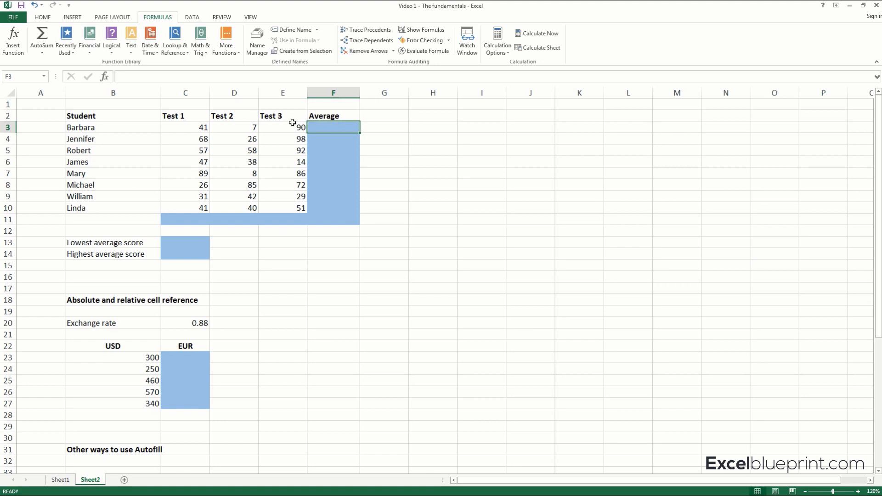
click(42, 17)
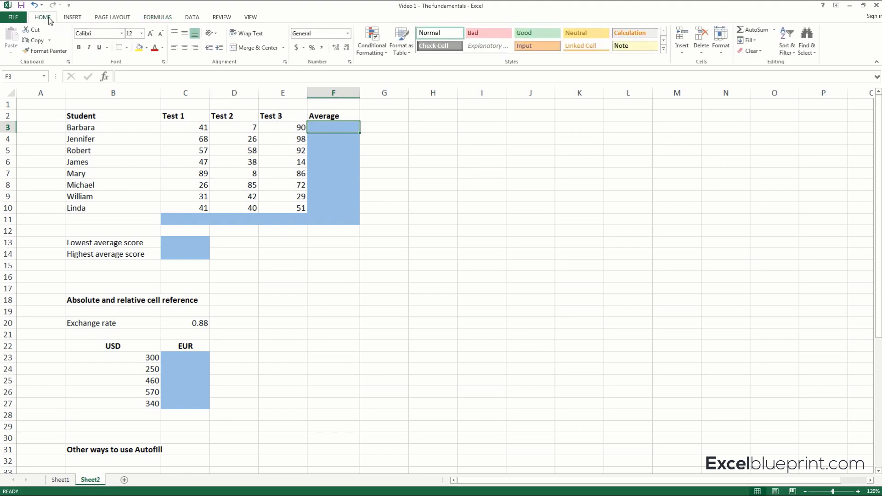
click(775, 31)
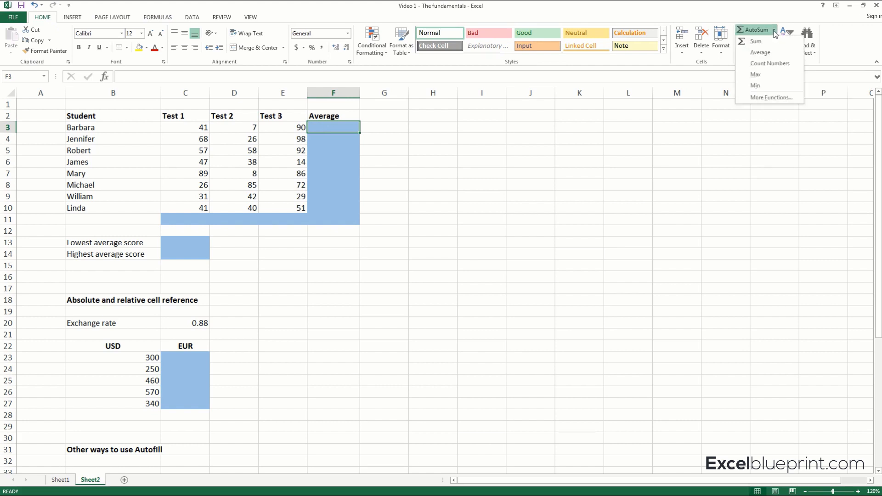
click(760, 52)
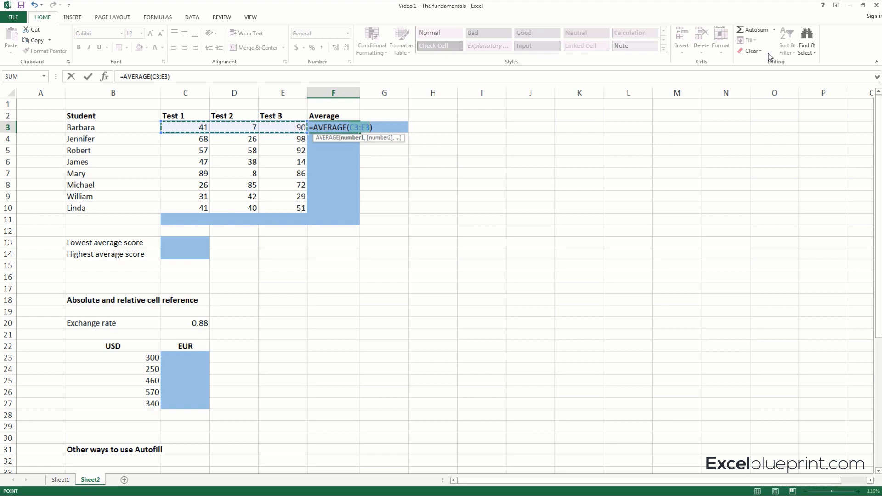
key(Return)
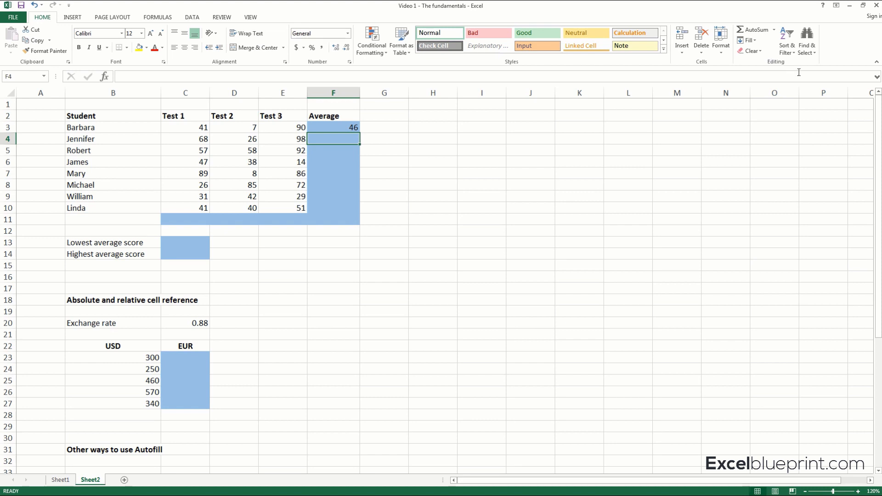
Autofill the AVERAGE formula from F3 down to F10 for the remaining students.
click(125, 140)
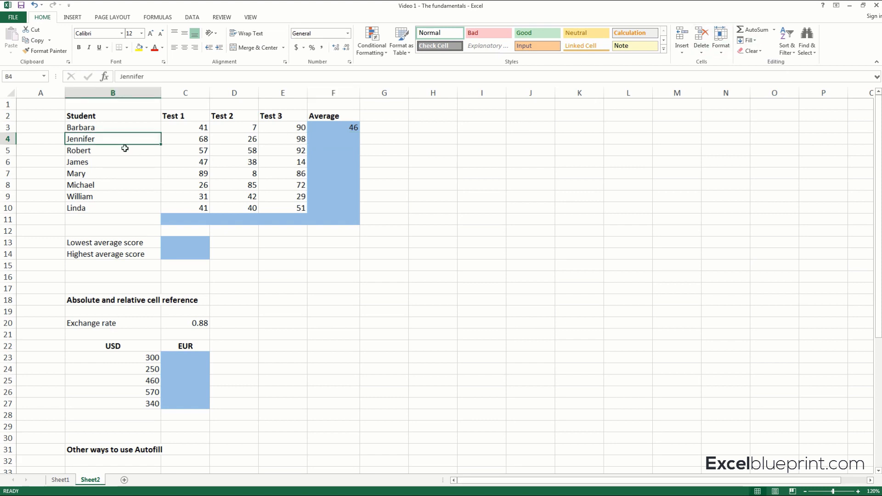
click(125, 150)
click(124, 160)
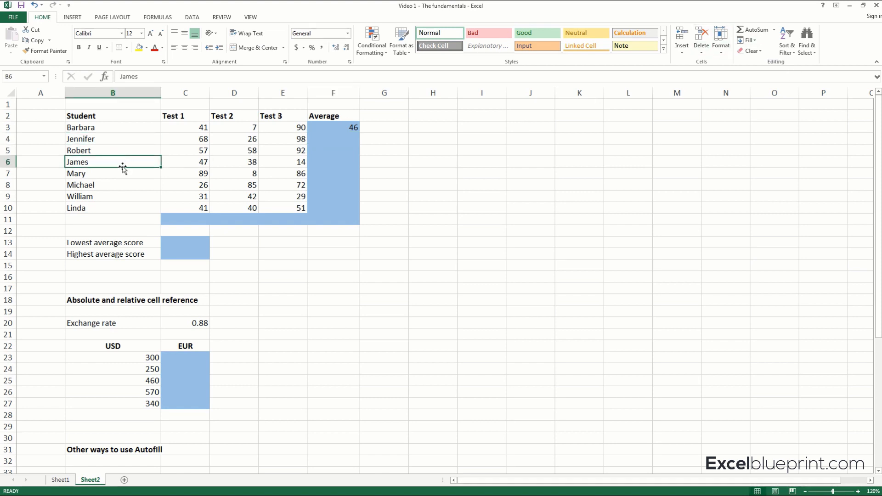
click(125, 203)
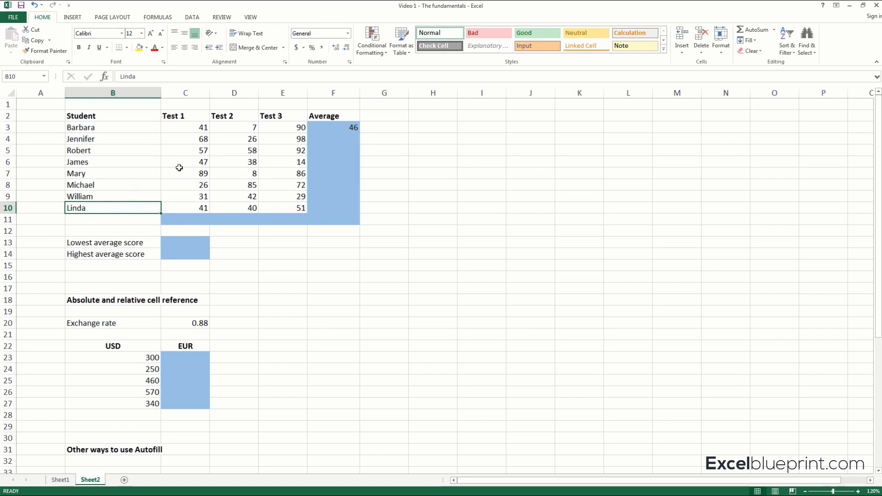
click(358, 126)
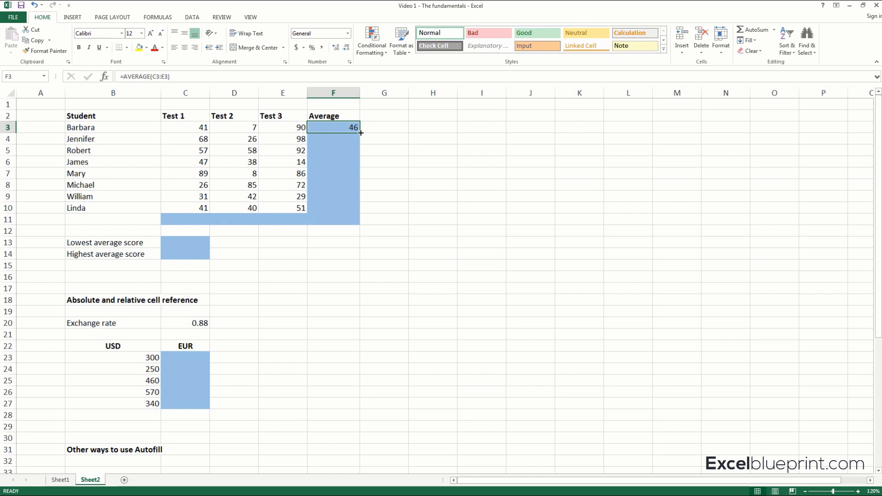
drag(360, 133, 358, 211)
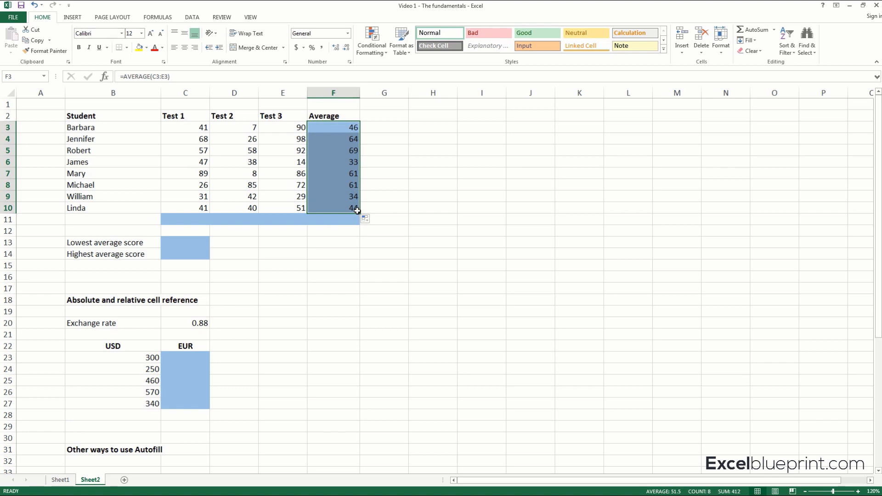
Compare the AVERAGE formulas in F4 and F3 to check which score ranges they reference.
click(352, 139)
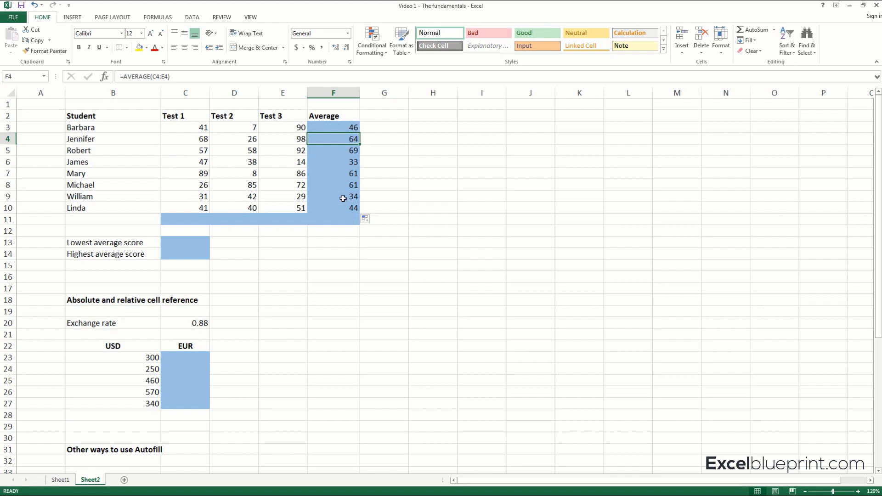
click(353, 128)
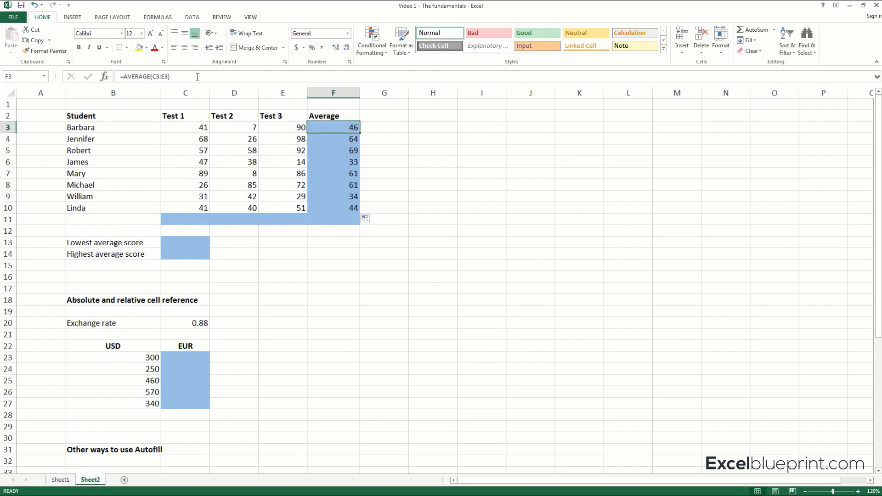
click(198, 76)
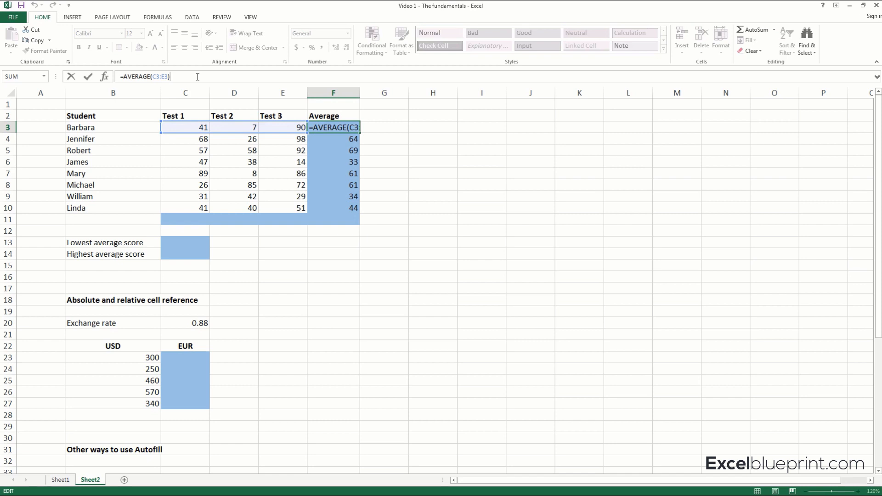
key(Return)
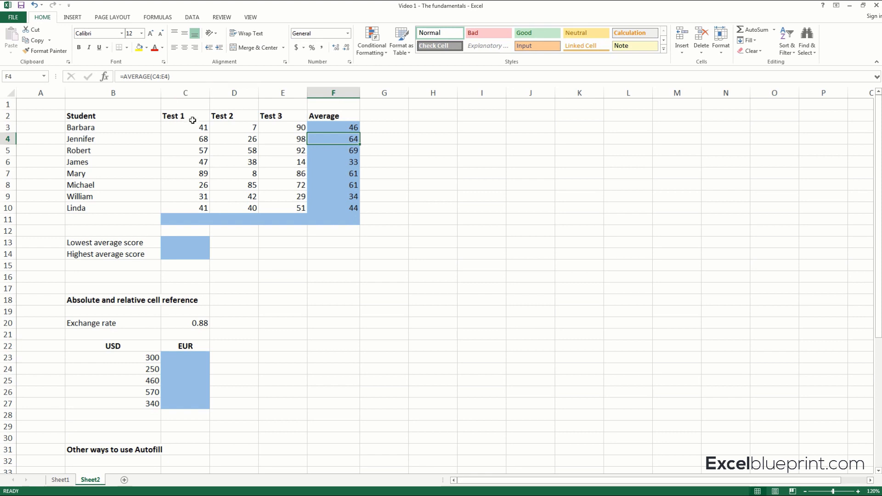
Calculate the Test 1 average in C11 with the AVERAGE function over C3:C10.
drag(192, 118, 269, 113)
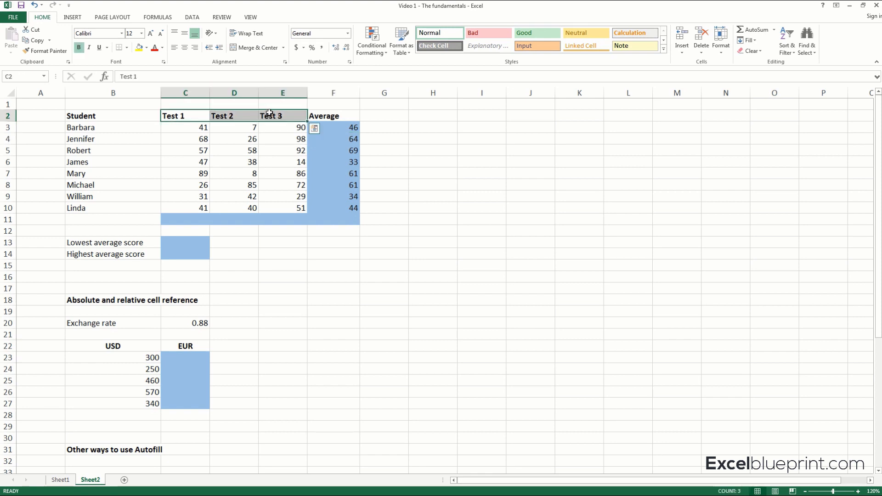
click(203, 220)
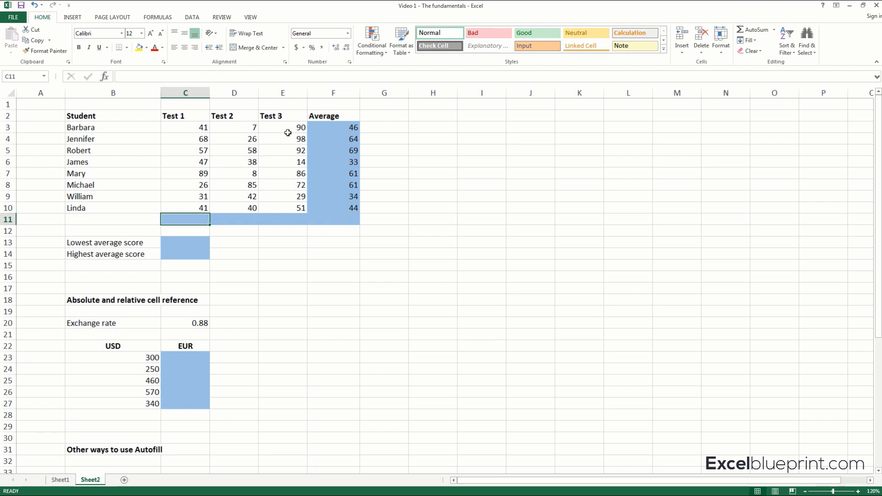
click(775, 31)
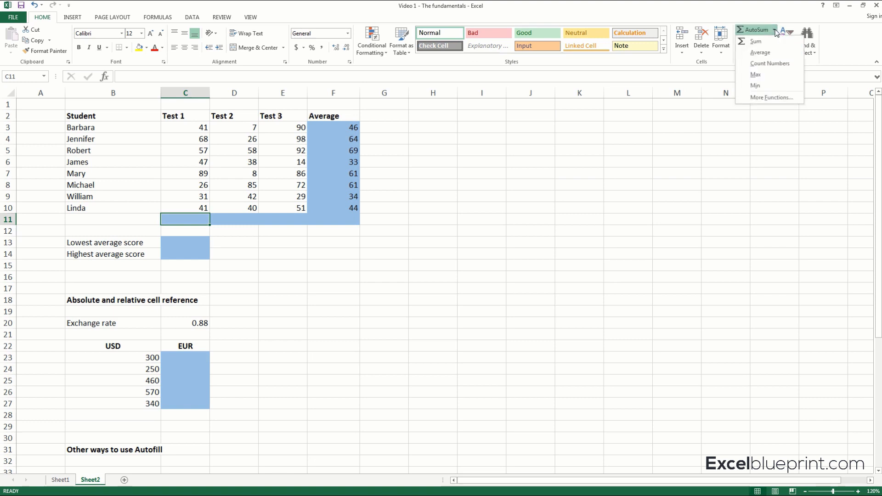
click(761, 52)
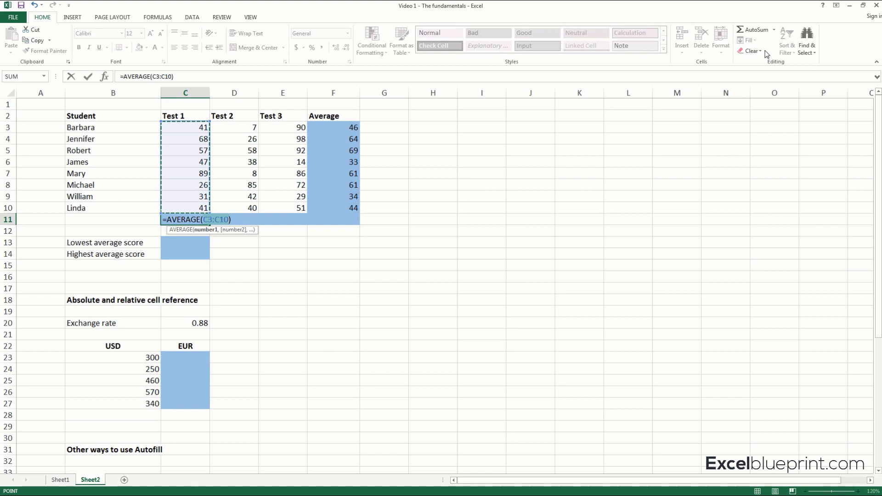
key(Return)
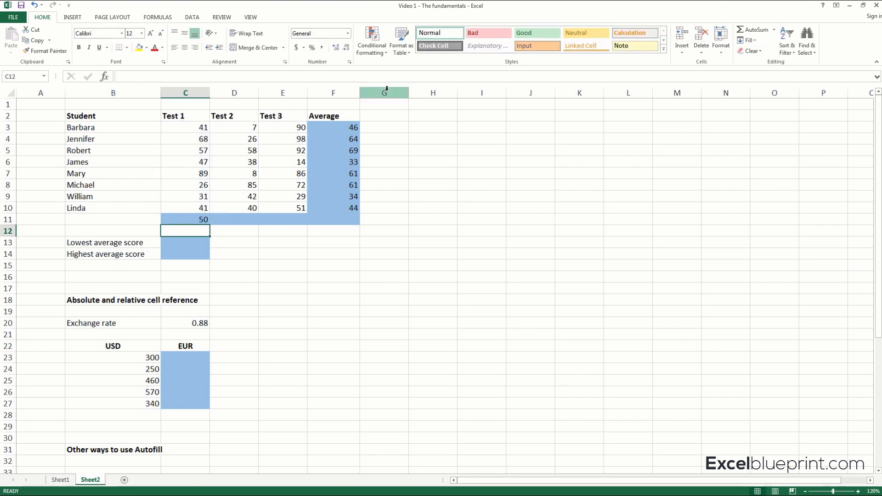
Autofill the AVERAGE formula from C11 across to E11 for Test 2 and Test 3.
click(196, 220)
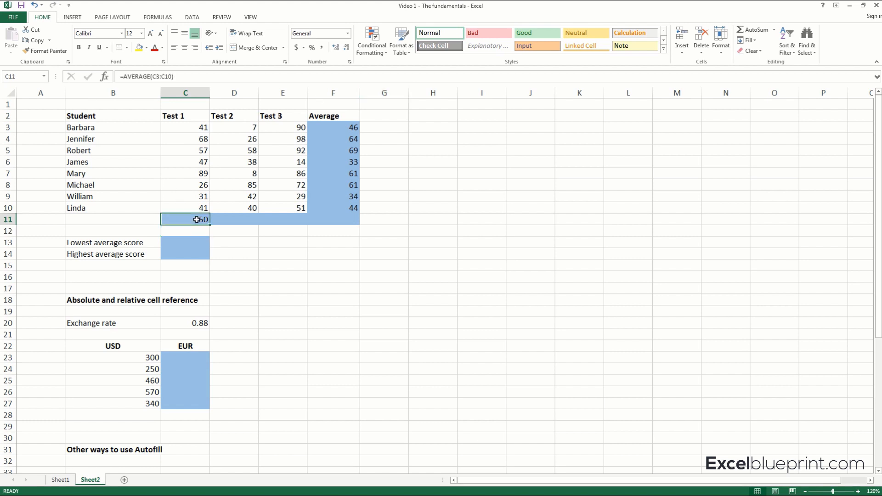
click(228, 220)
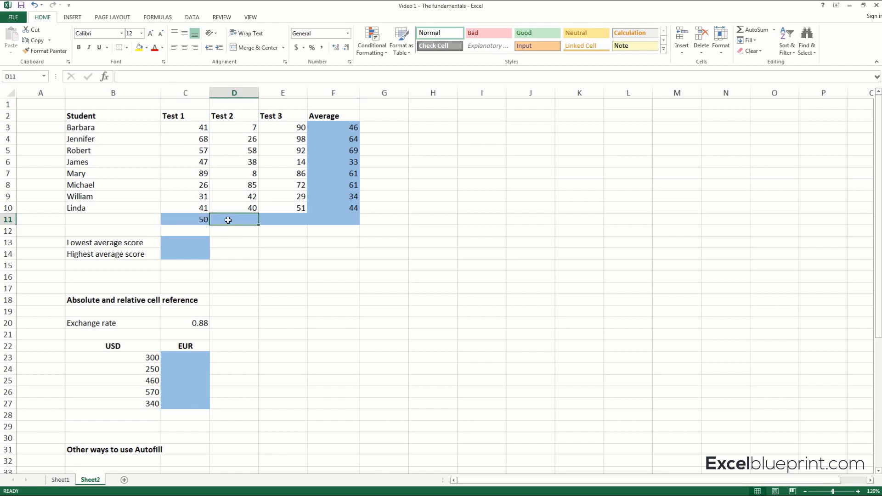
click(198, 220)
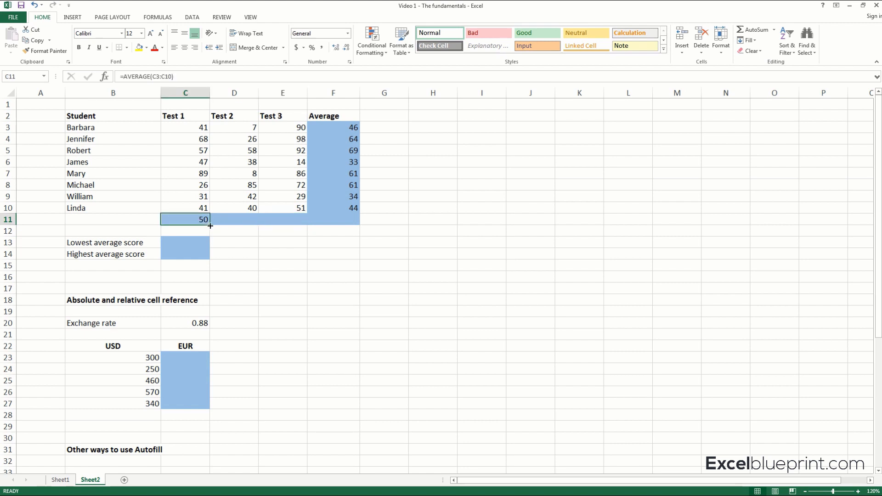
drag(210, 226, 288, 223)
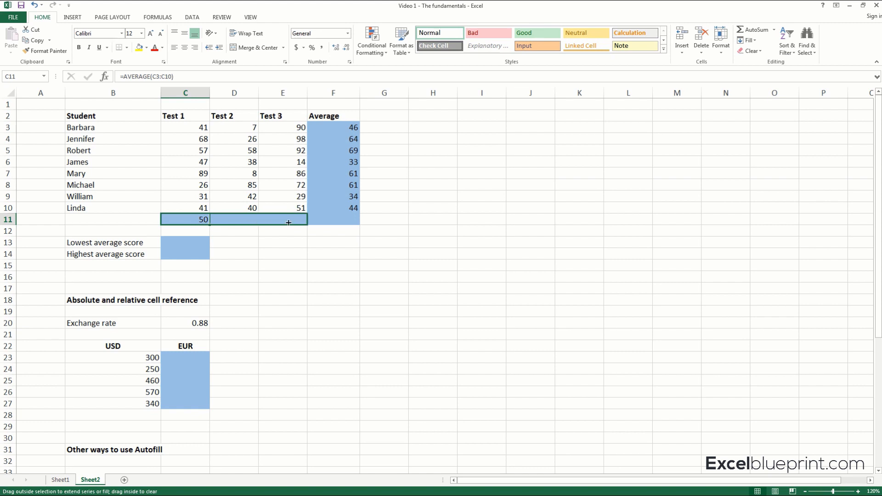
drag(288, 222, 288, 222)
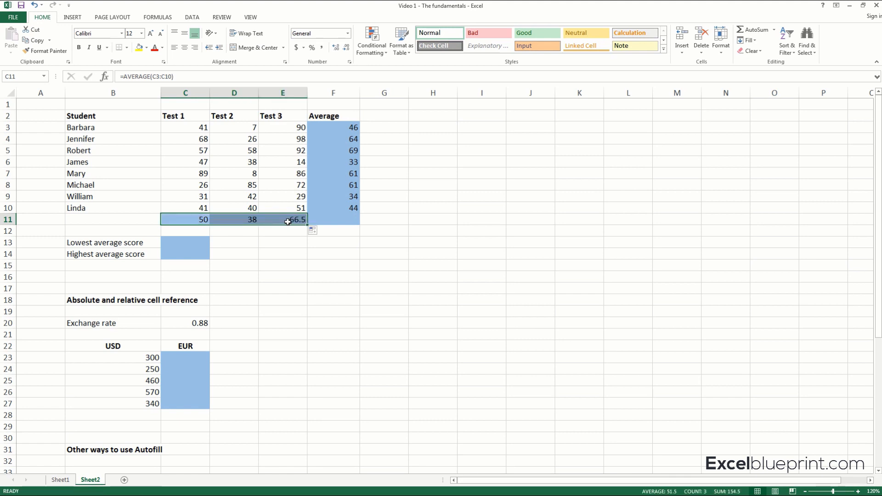
Autofill the AVERAGE formula from E11 into F11 to get the overall average of the students' averages.
click(259, 243)
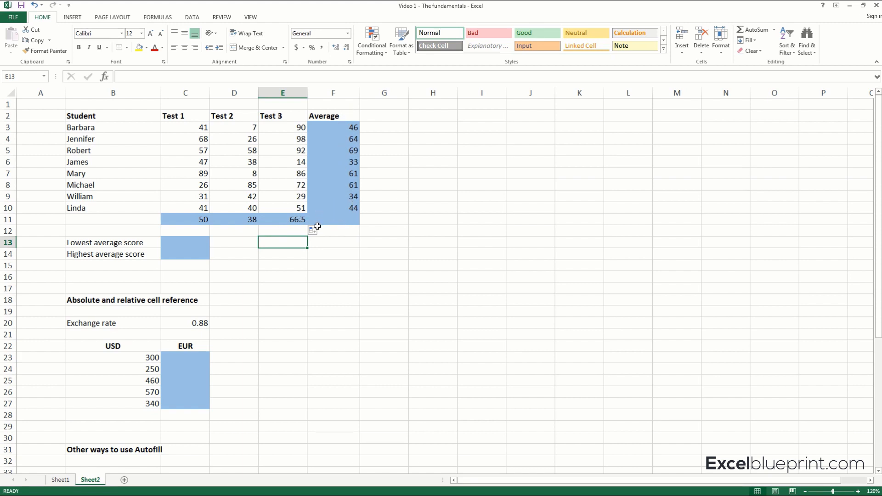
click(304, 220)
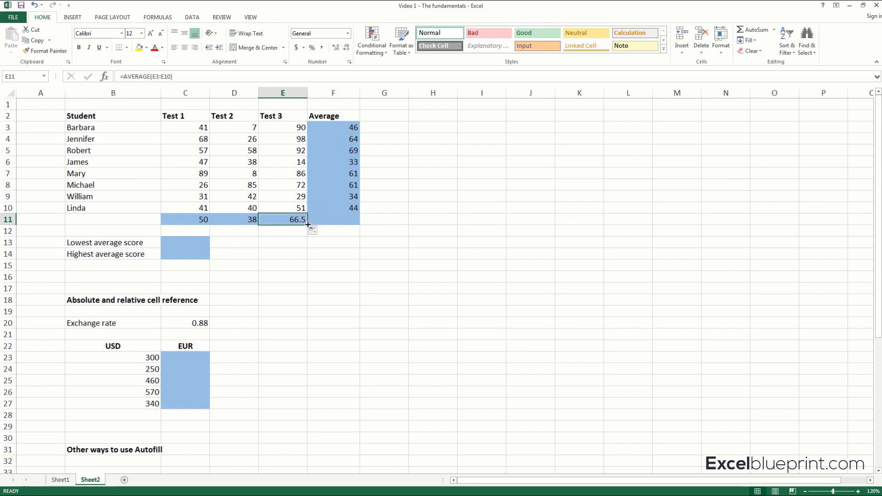
drag(308, 224, 343, 222)
click(342, 220)
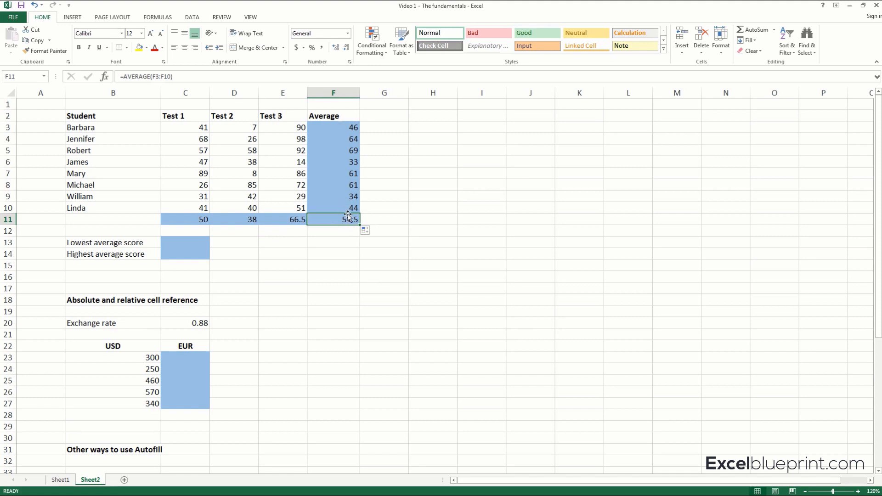
click(342, 239)
Calculate the lowest average score in C13 with the MIN function over F3:F10 and check it against the Average column.
click(107, 243)
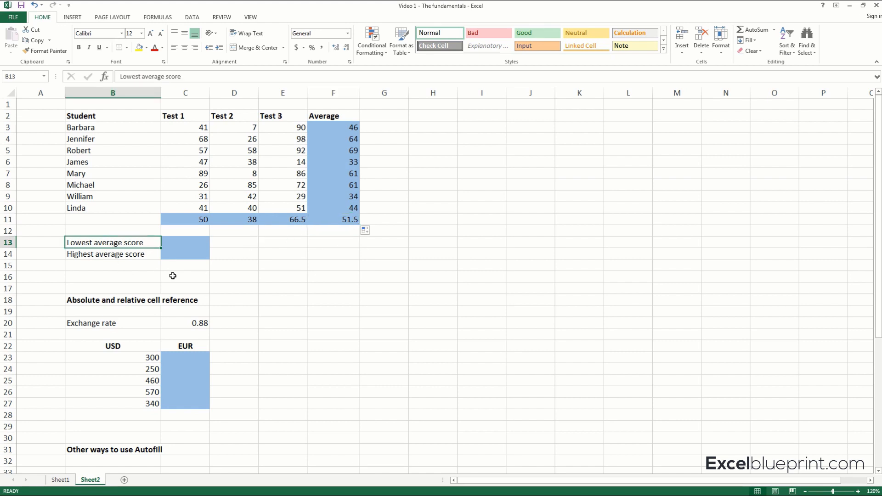
click(178, 244)
click(122, 253)
click(168, 251)
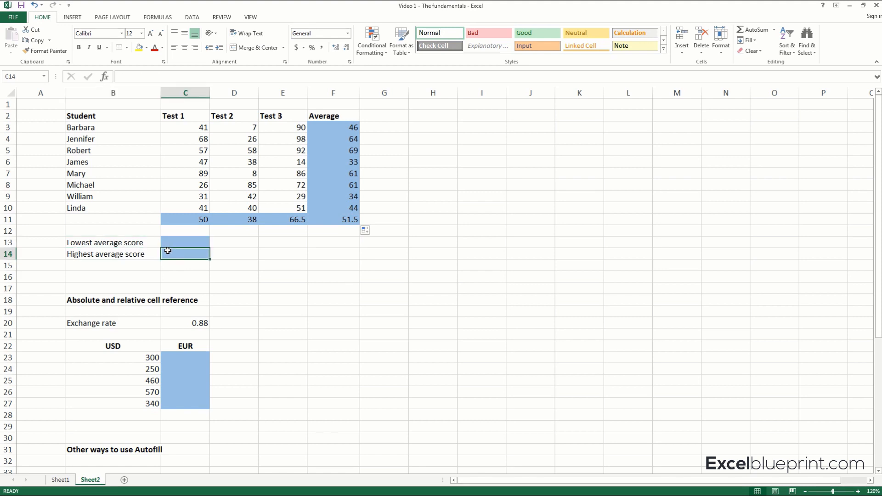
drag(339, 130, 339, 205)
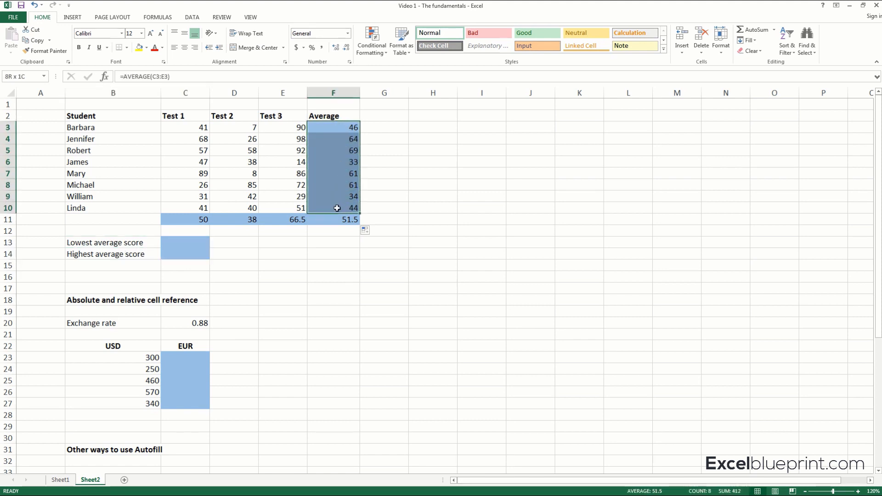
click(182, 244)
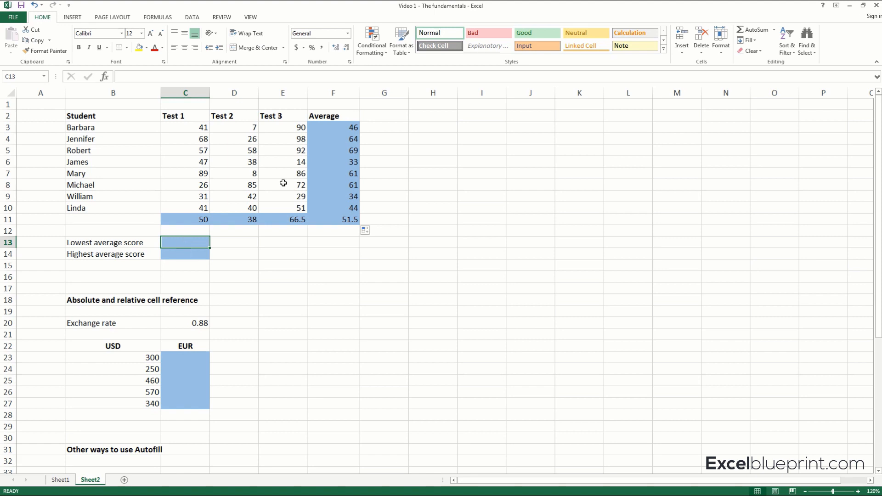
click(774, 30)
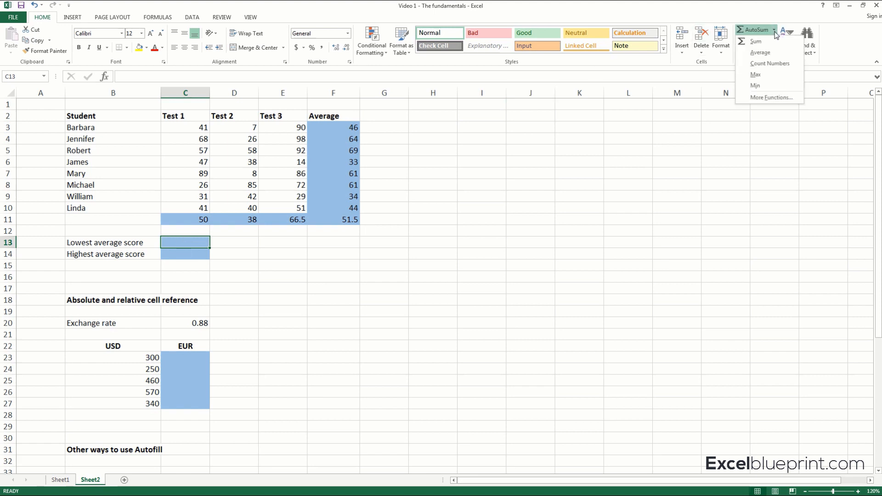
click(756, 86)
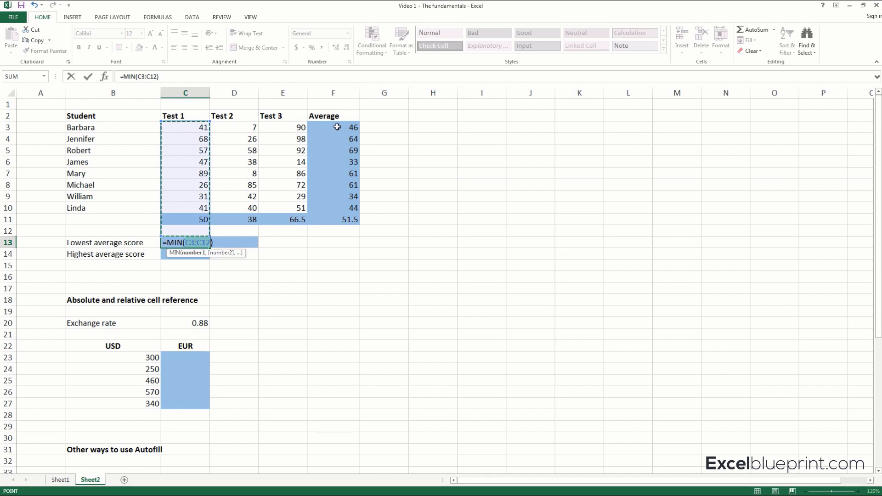
drag(337, 127, 335, 205)
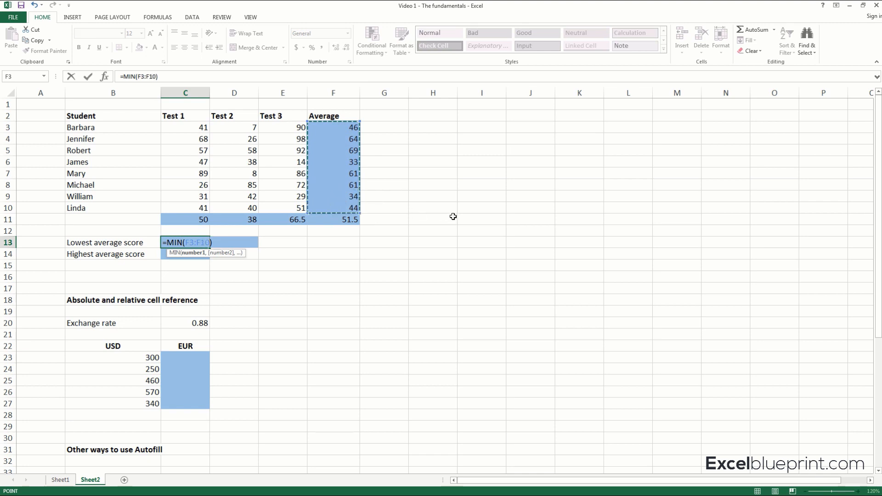
key(Return)
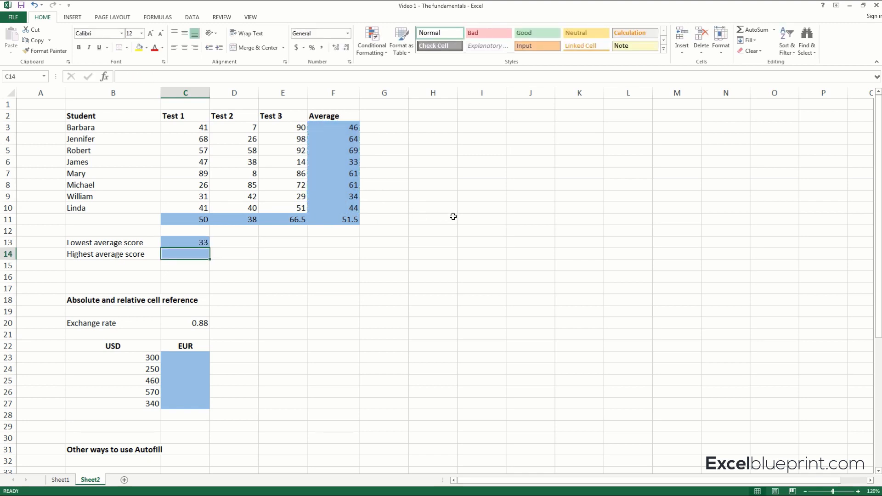
click(354, 163)
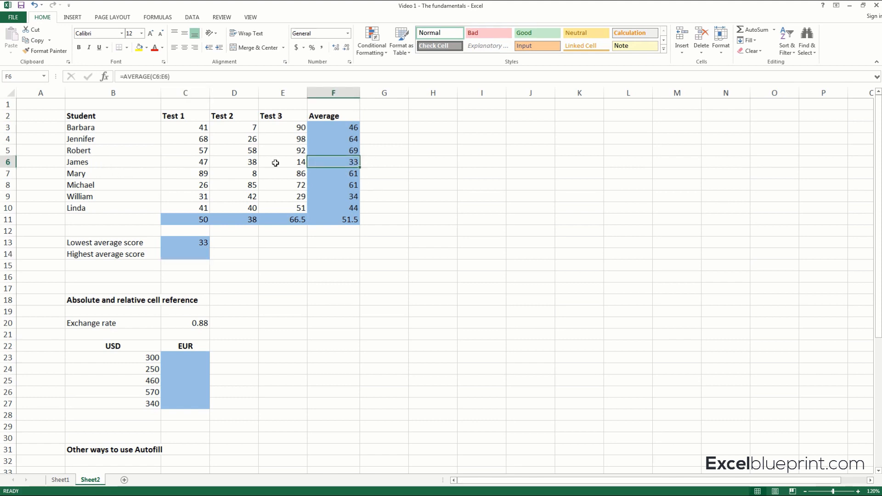
Calculate the highest average score in C14 with the MAX function over F3:F10.
click(193, 255)
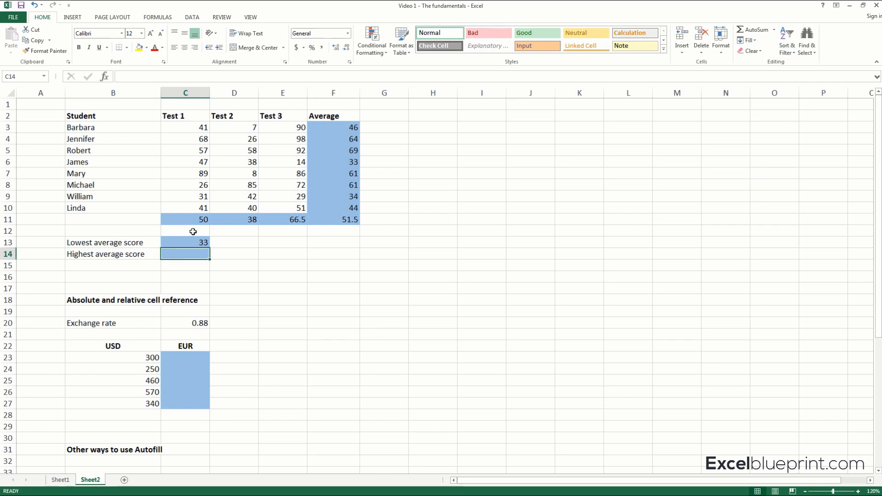
click(774, 31)
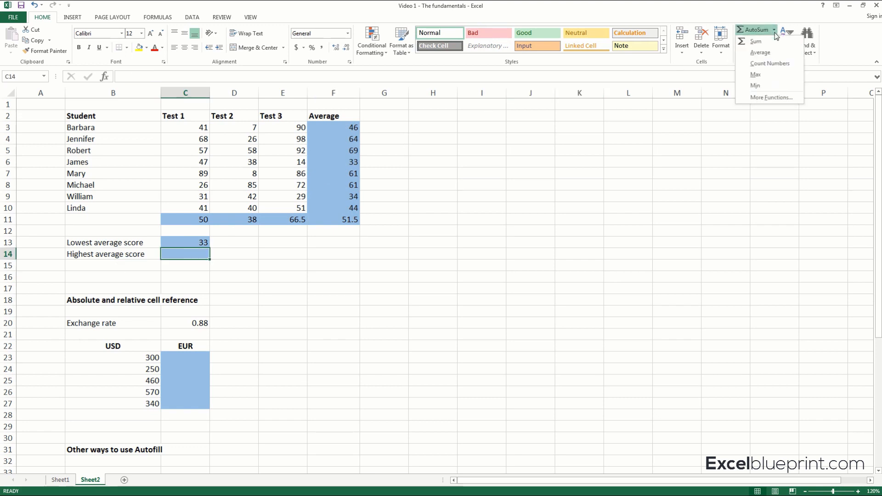
click(755, 75)
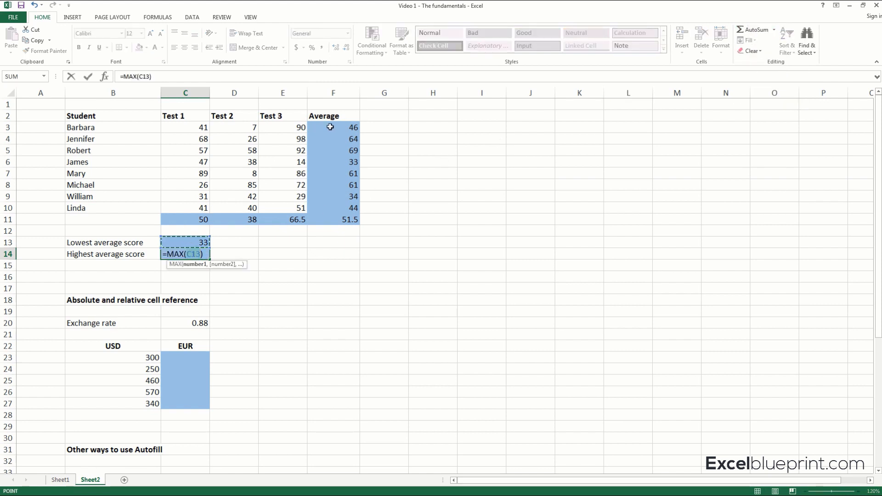
drag(330, 127, 327, 204)
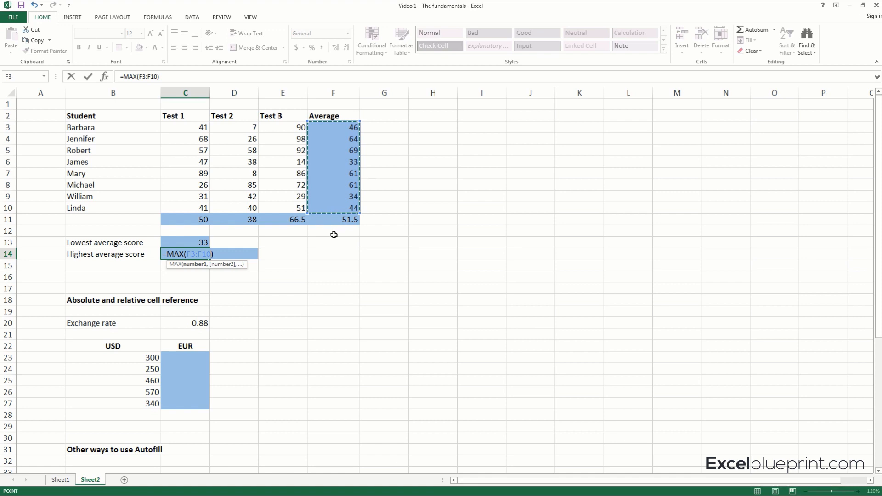
key(Return)
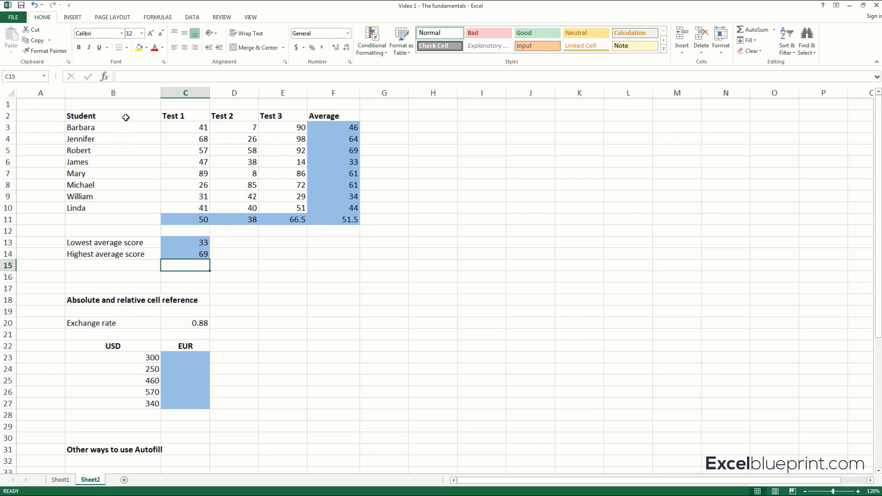
Insert a 2-D clustered column chart from B2:E10, and place it slightly enlarged in the empty area beside the score table.
drag(125, 118, 280, 209)
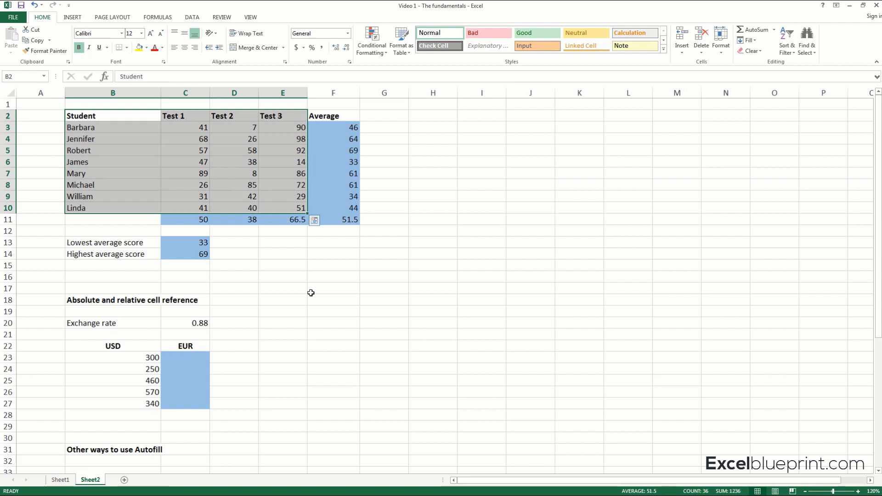
click(75, 19)
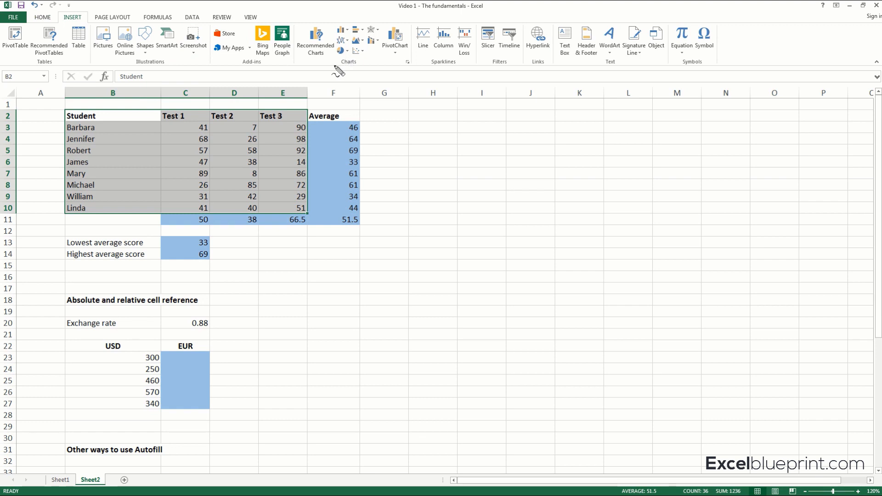
mouse_move(337, 69)
mouse_down()
mouse_move(363, 58)
mouse_move(335, 70)
mouse_up()
key(Escape)
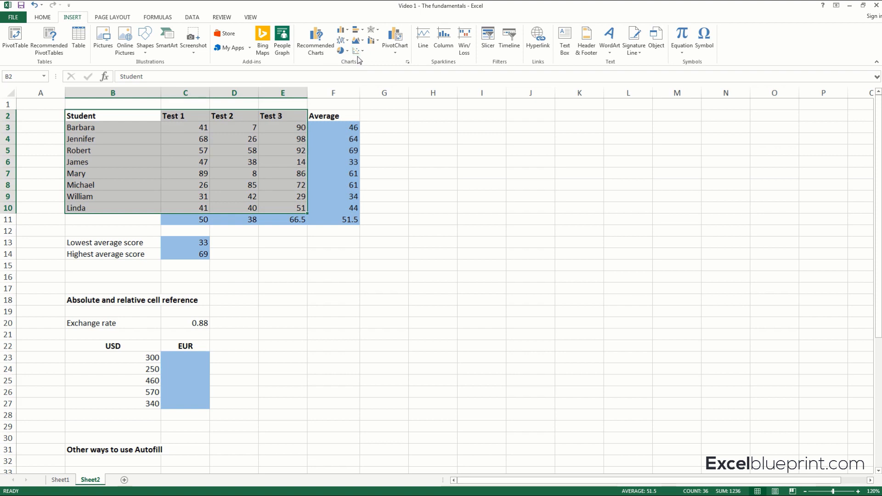
click(346, 32)
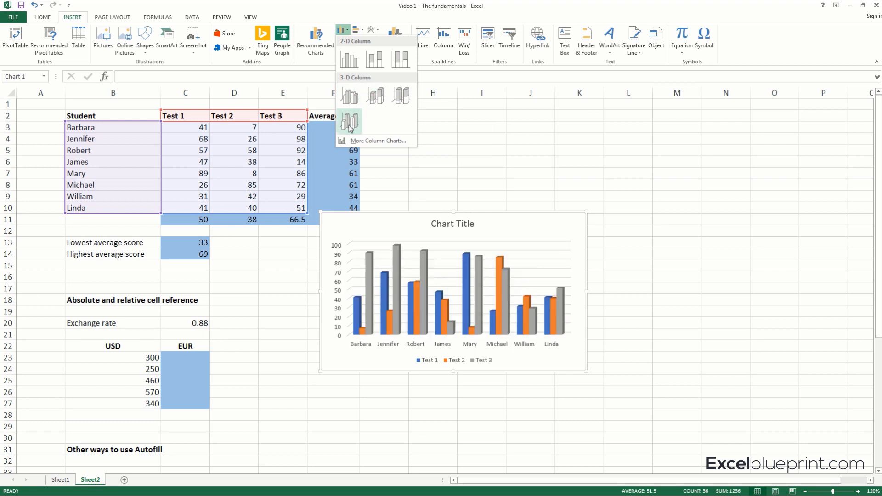
click(350, 64)
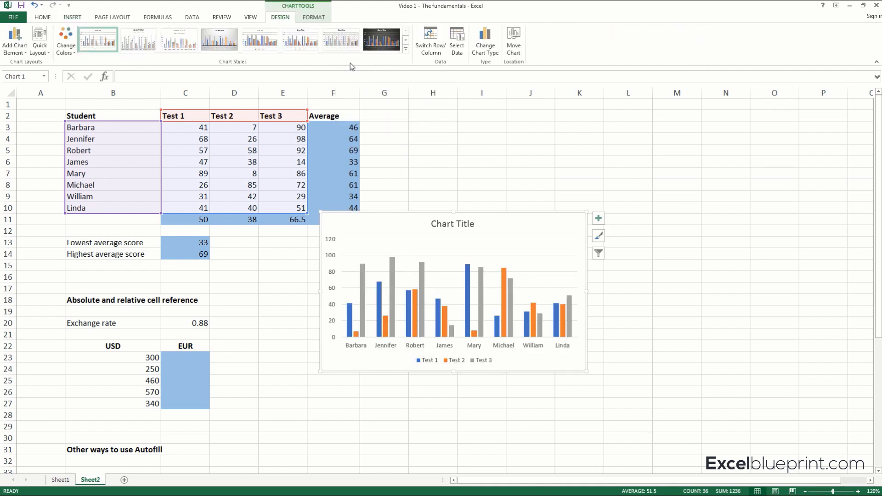
drag(420, 212, 495, 114)
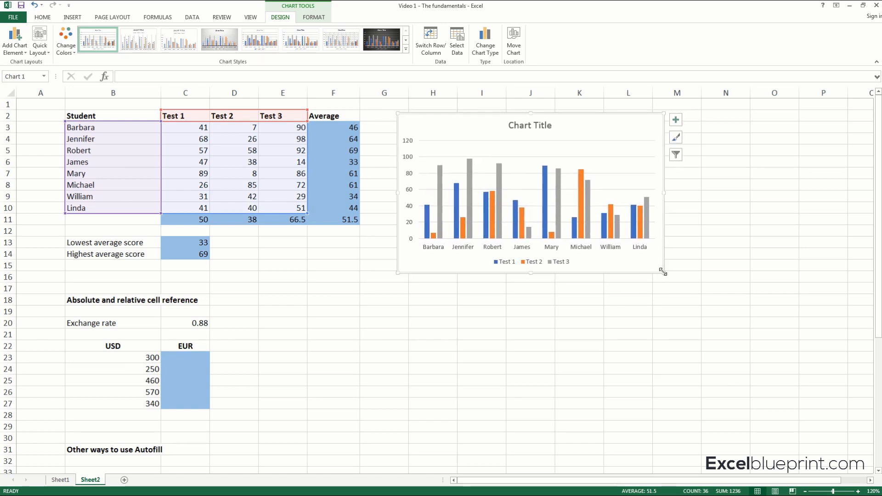
drag(663, 273, 679, 282)
Replace the chart's placeholder title with "Test Chart".
click(543, 123)
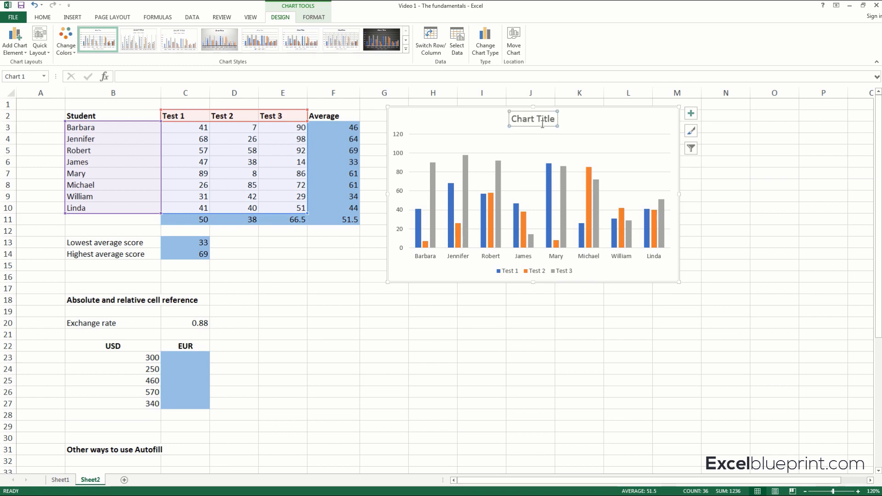
text(Test)
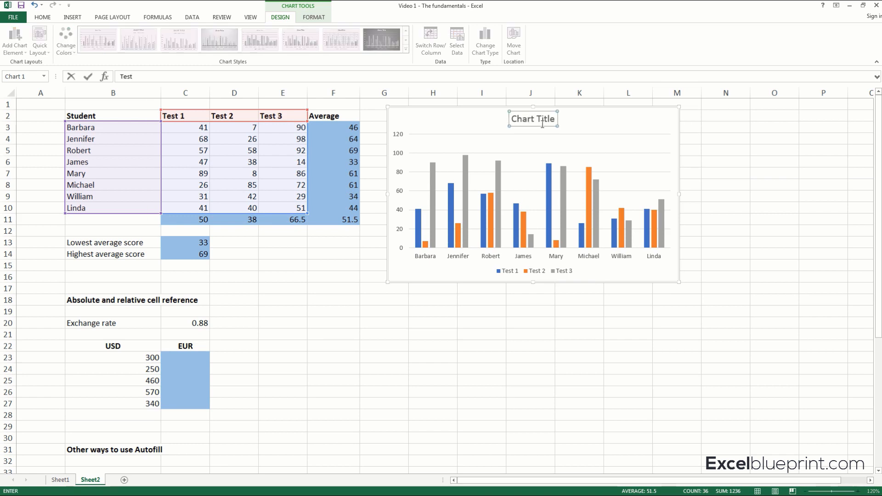
text( Chart)
key(Return)
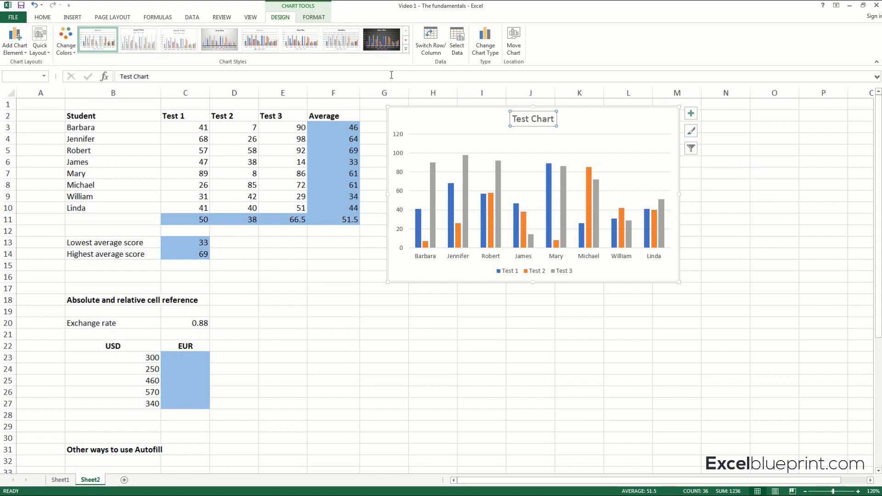
Apply the dark chart style Style 12 and change the chart title to "Test Scores".
click(406, 49)
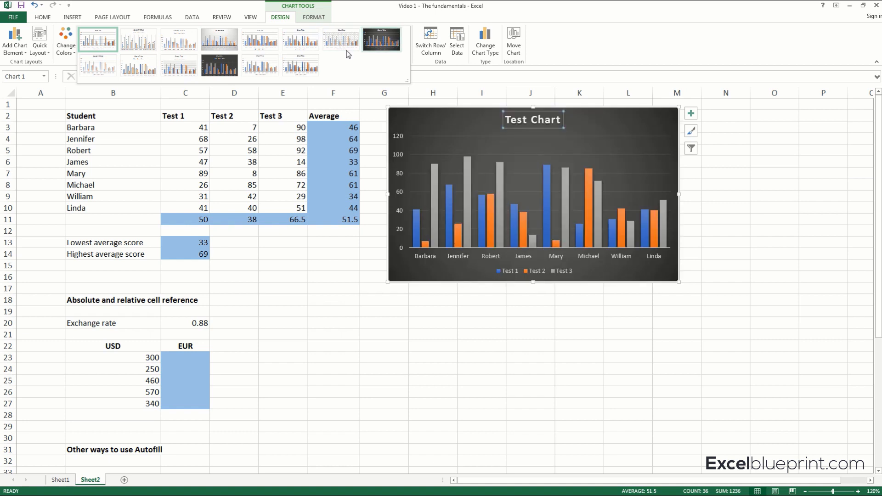
click(223, 67)
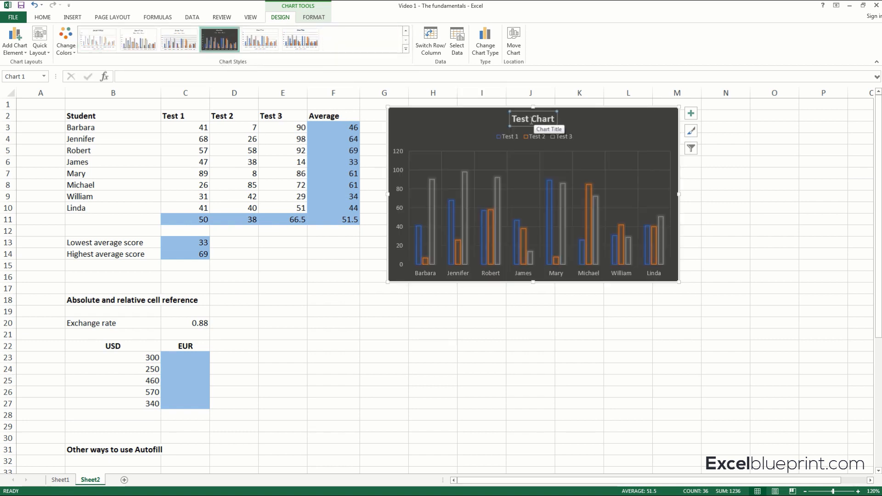
drag(532, 121, 557, 120)
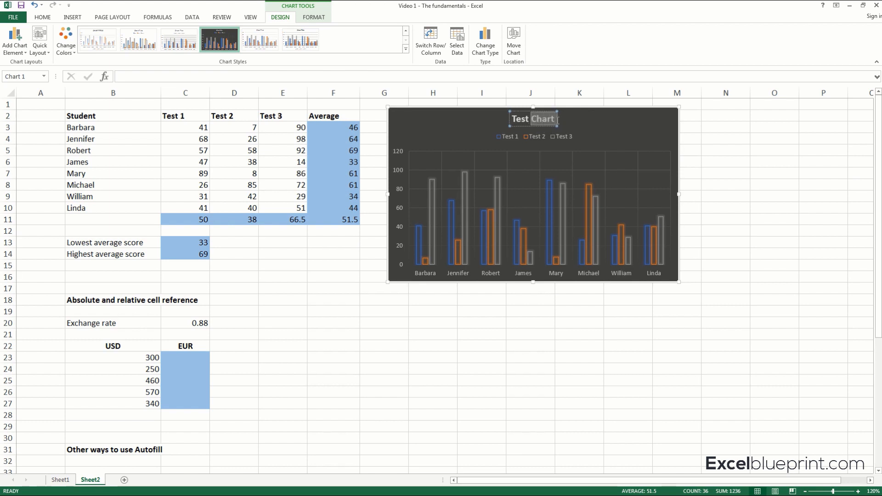
text(Scores)
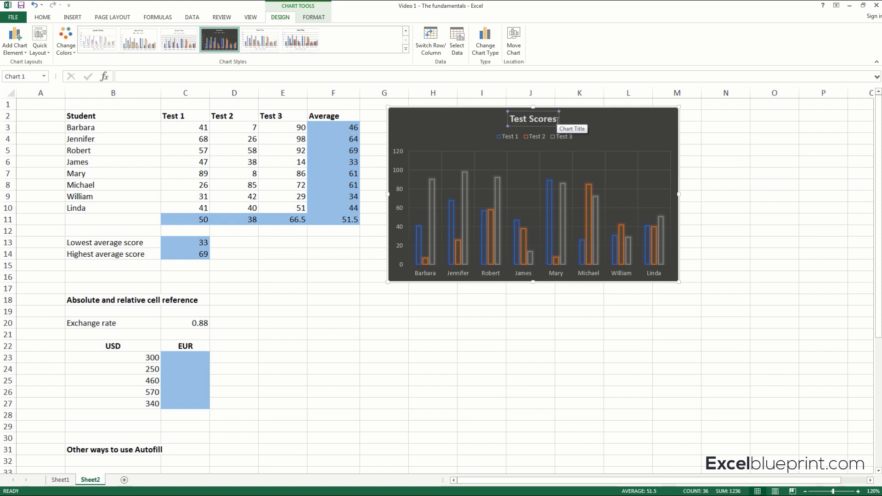
click(580, 121)
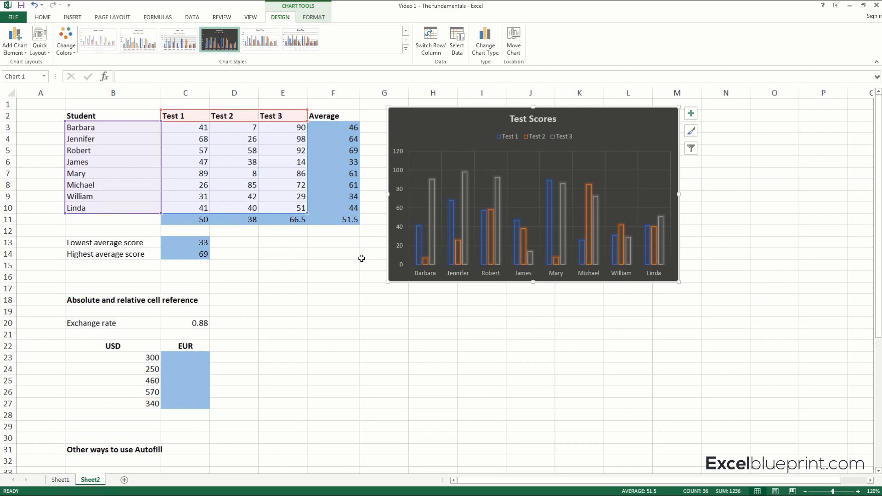
click(366, 255)
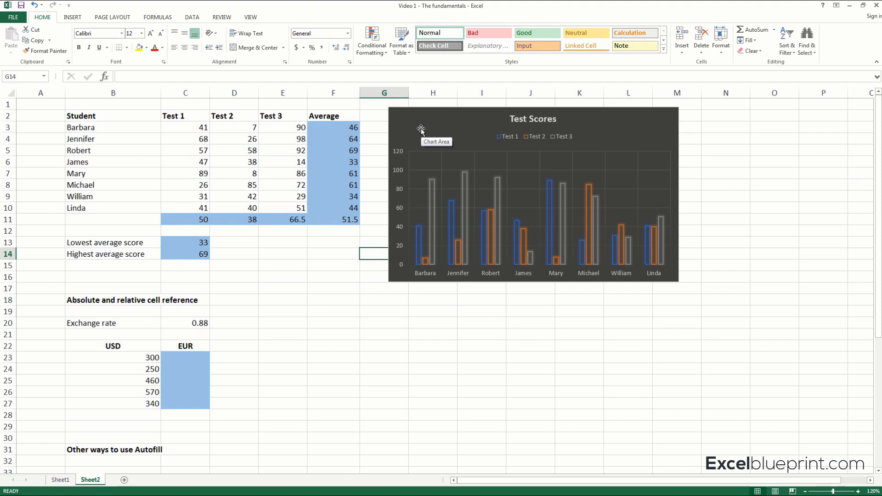
Select the absolute and relative cell reference section B18:C27 and zoom the sheet to 140% around it.
drag(92, 299, 187, 398)
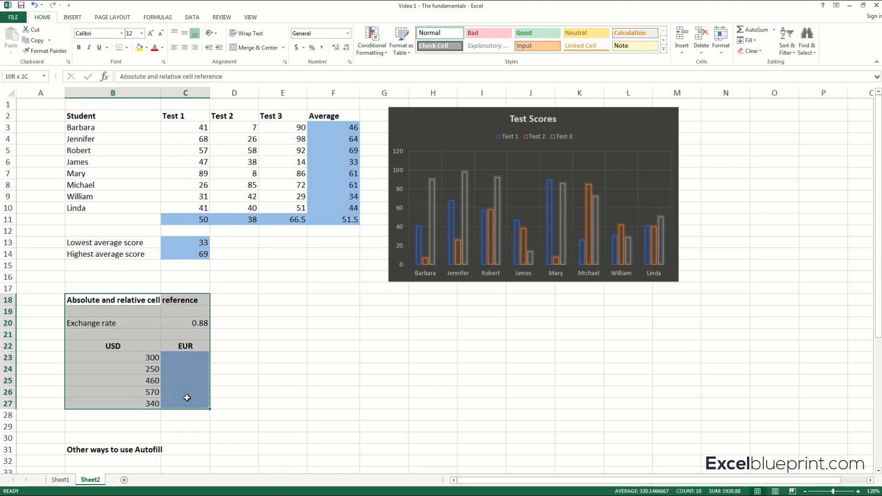
scroll(309, 312, down, 2)
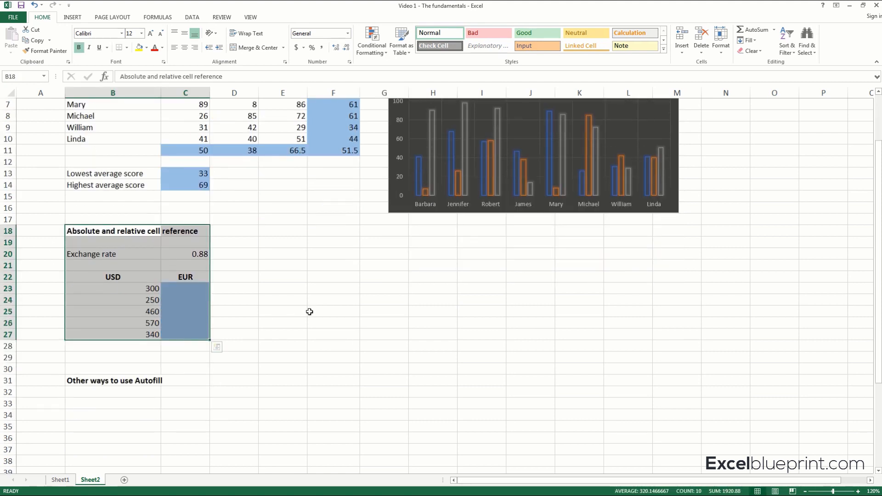
scroll(308, 310, up, 2)
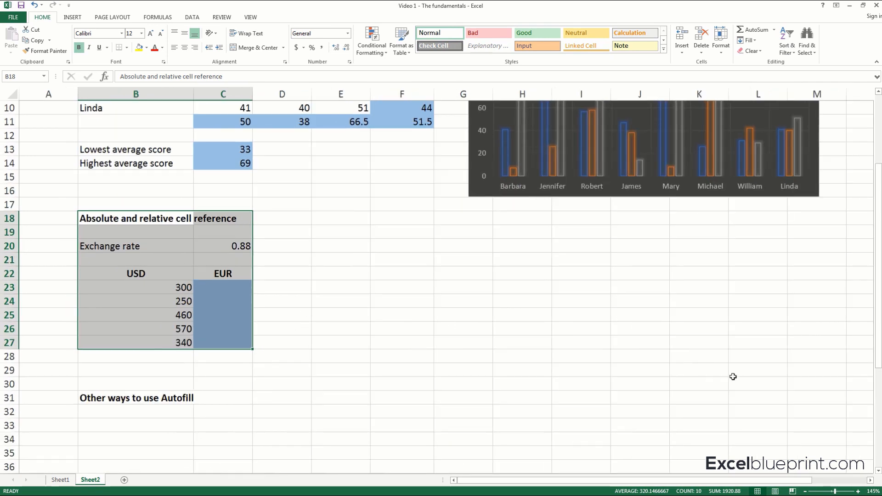
click(858, 491)
click(859, 492)
click(806, 492)
click(805, 492)
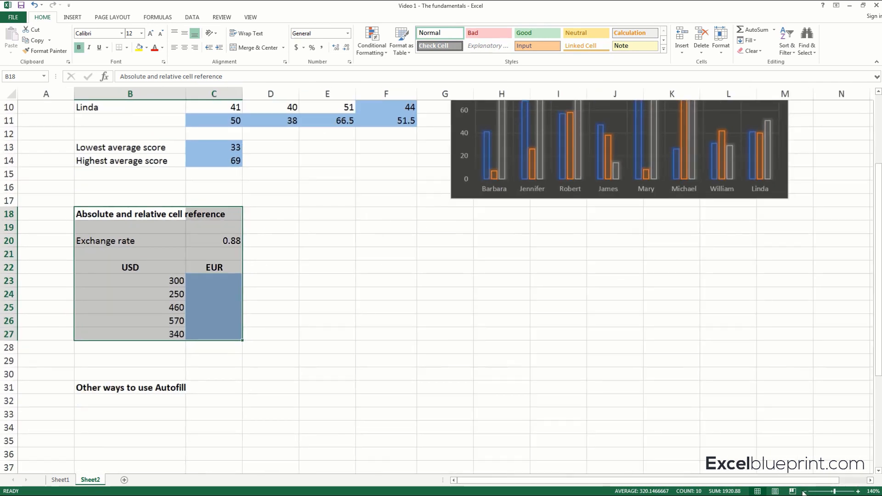
Examine the exchange rate in C20 and the USD and EUR columns of the absolute and relative cell reference section.
click(390, 324)
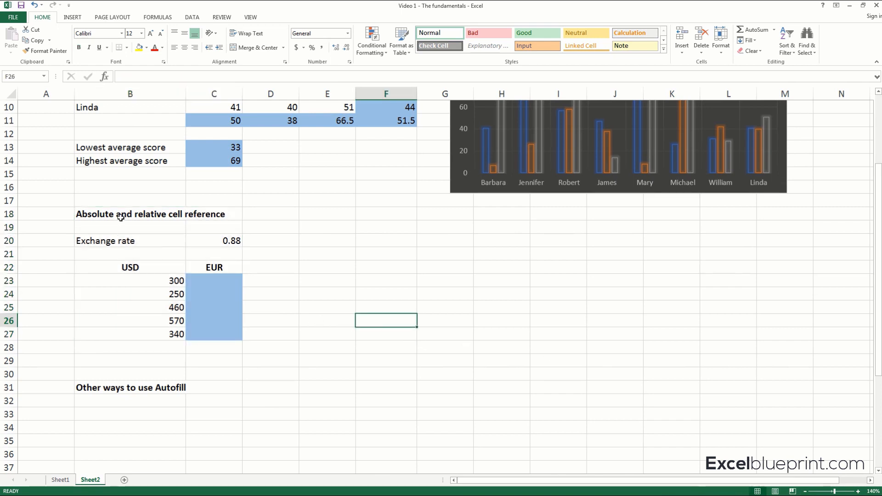
drag(121, 218, 216, 332)
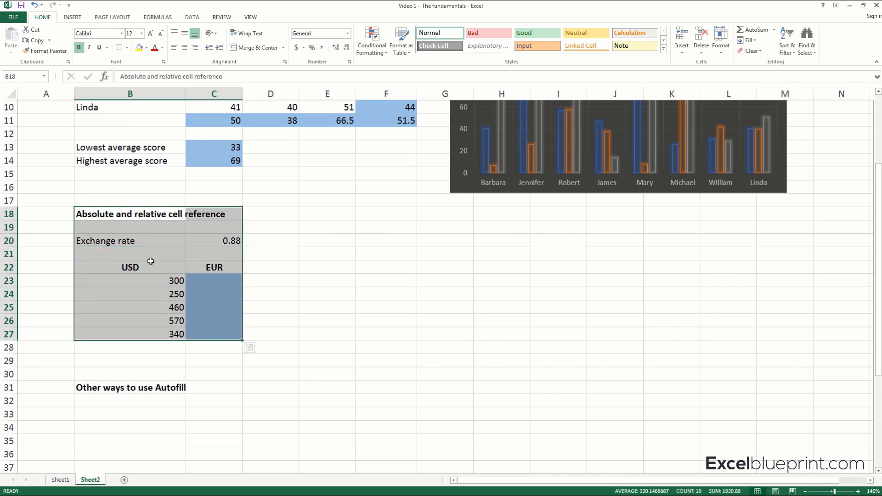
click(147, 241)
click(150, 269)
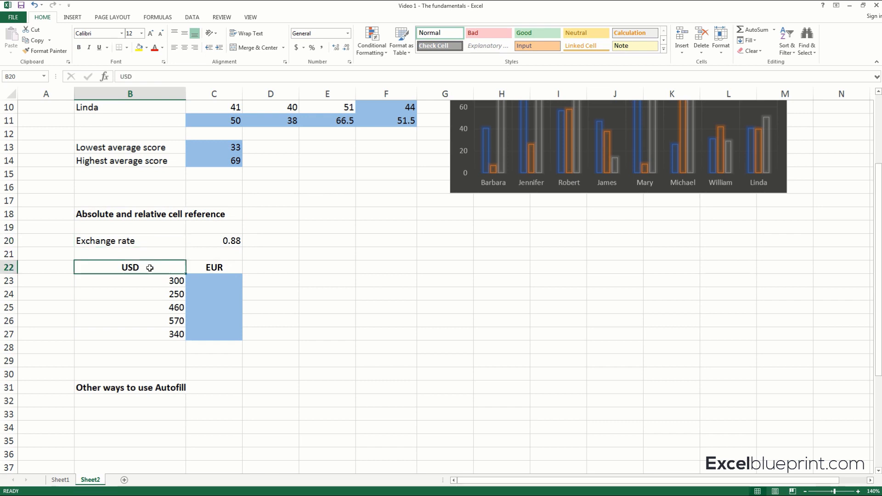
click(209, 266)
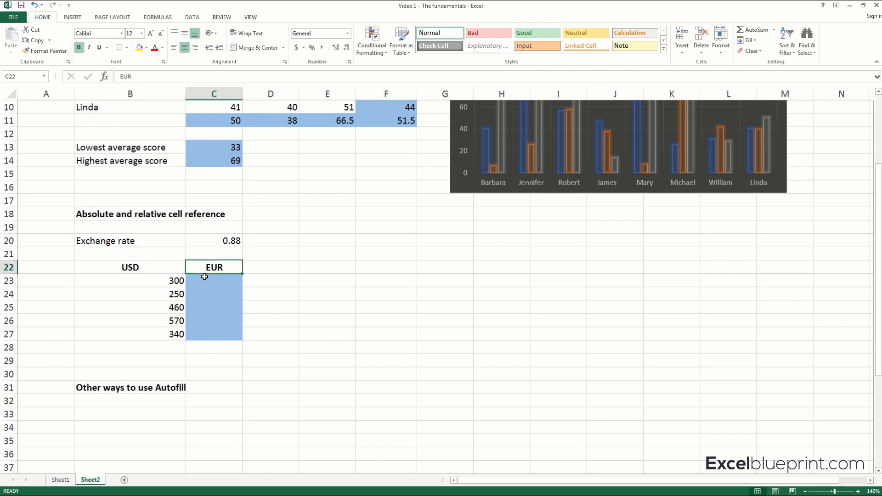
click(182, 281)
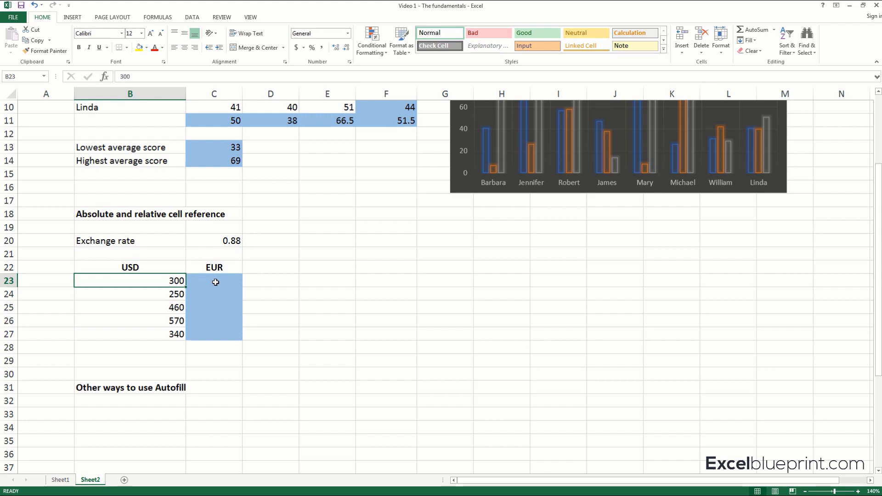
click(216, 282)
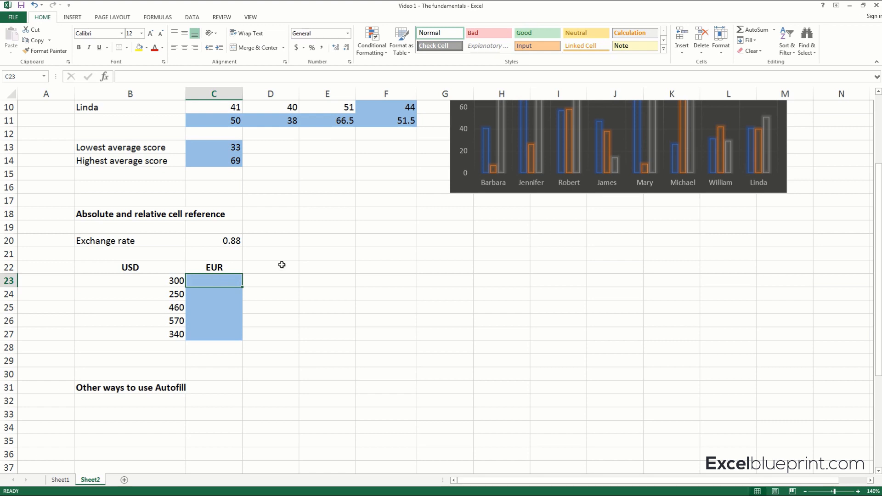
click(168, 281)
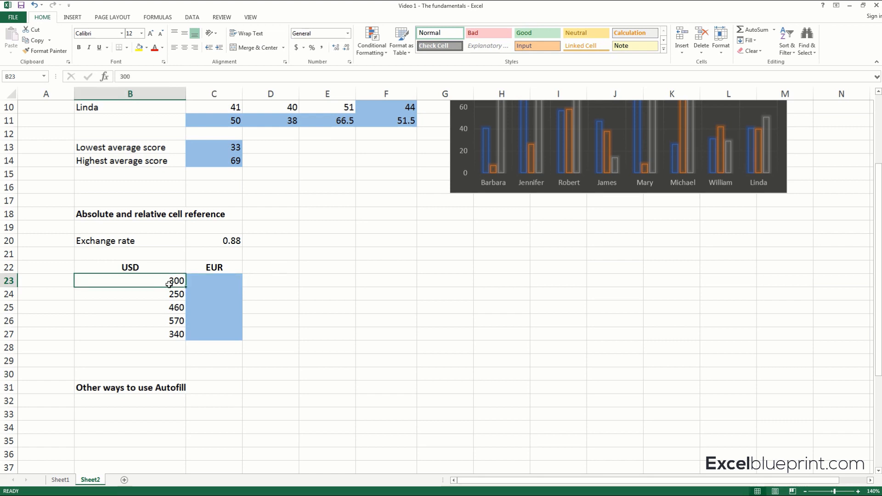
click(219, 241)
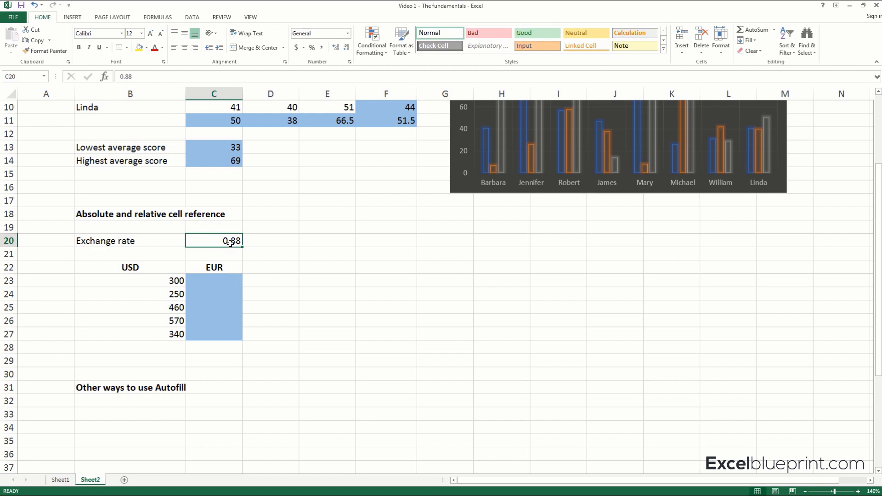
Enter the formula =B23*C20 in C23 to convert the first USD amount to EUR.
click(221, 278)
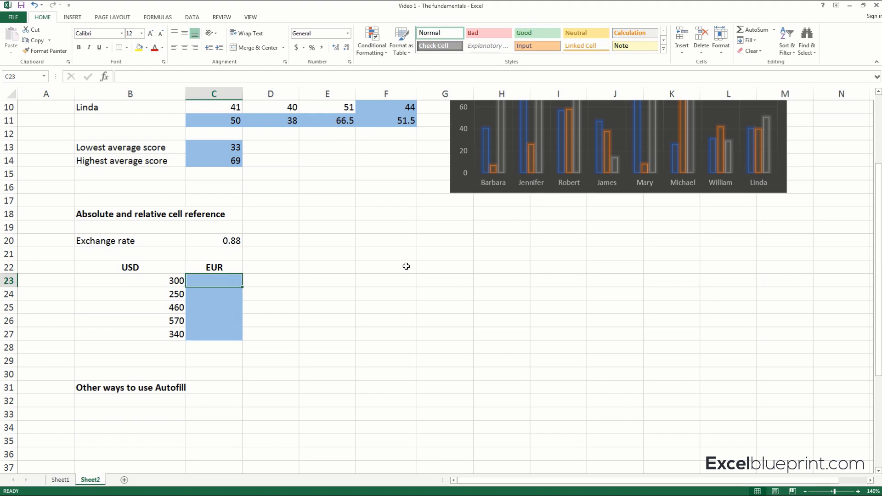
text(=)
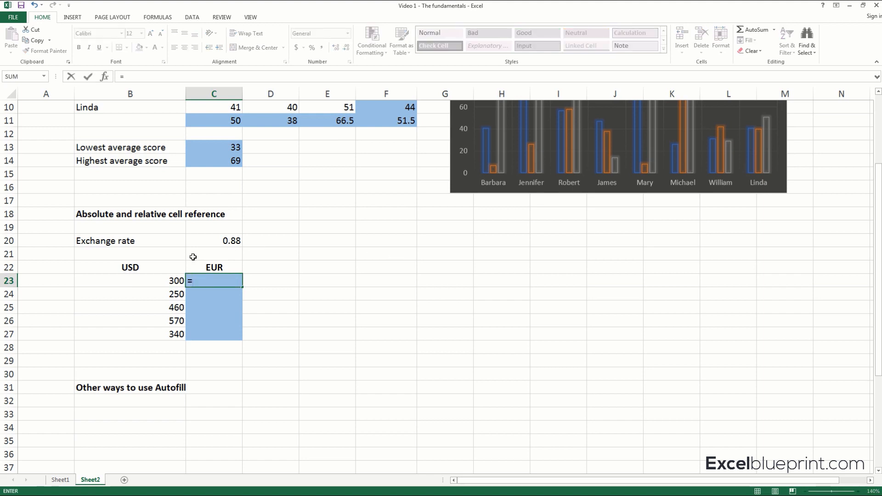
click(170, 281)
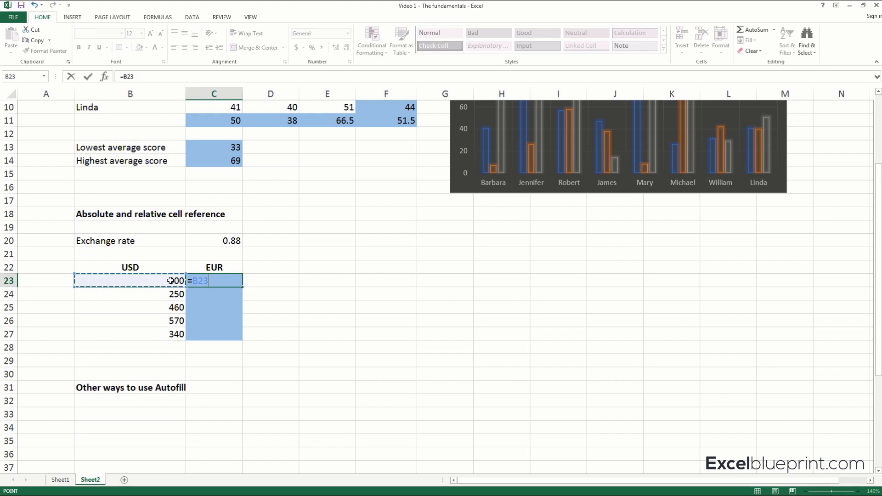
text(*)
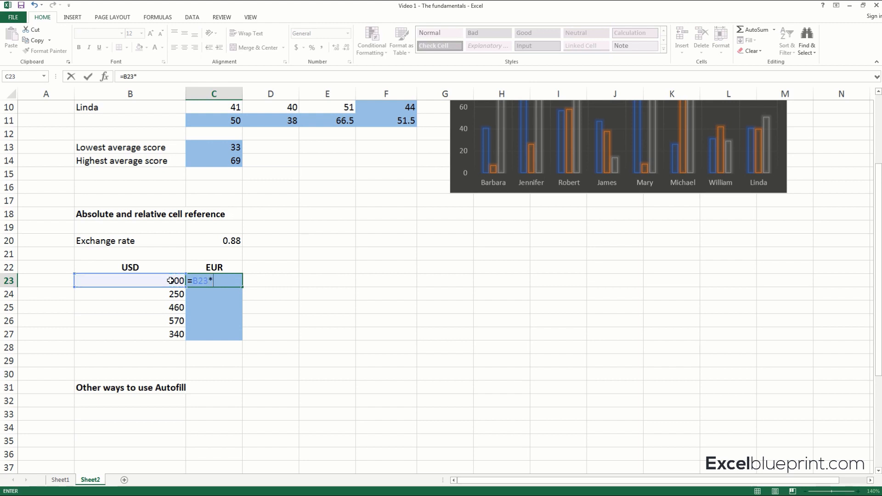
click(227, 242)
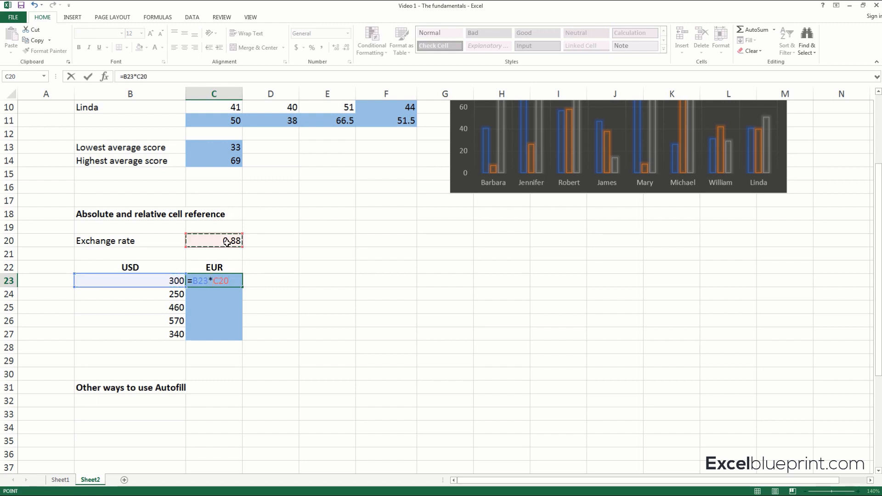
key(Return)
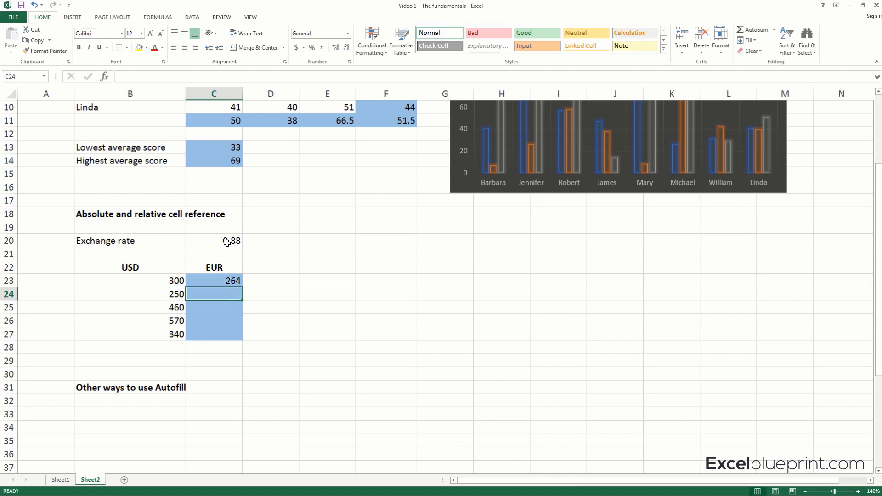
Autofill the conversion formula from C23 down the EUR column through C27.
key(Return)
key(Return)
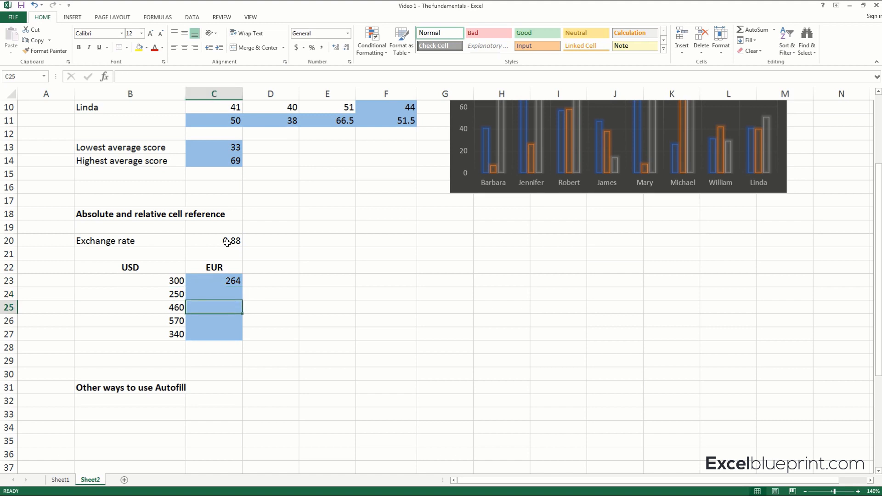
key(Return)
key(shift+Return)
key(shift+Return)
key(shift+Return)
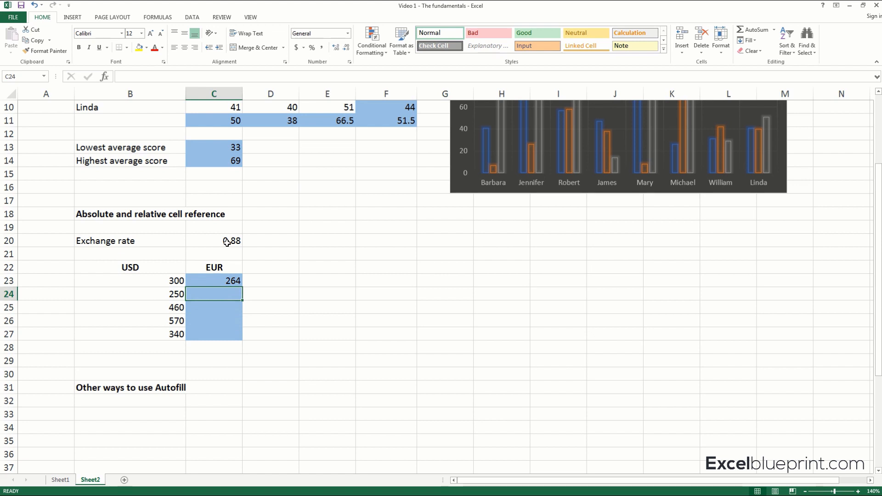
key(shift+Return)
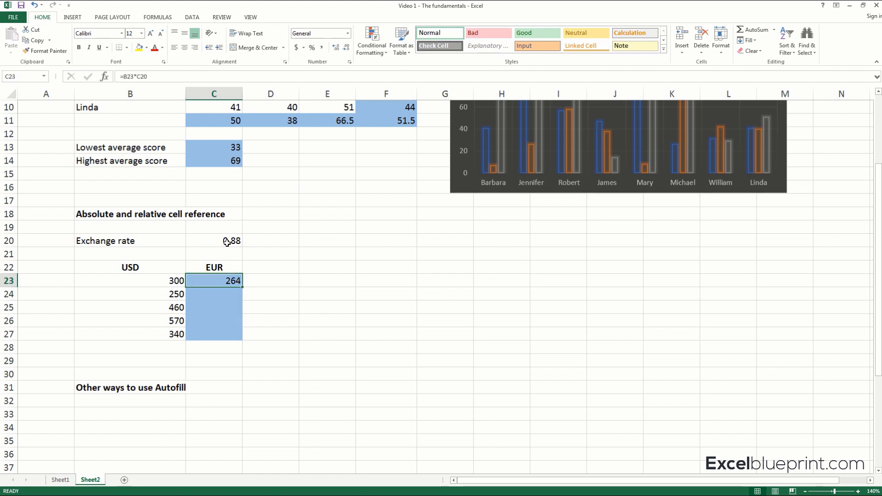
drag(242, 287, 243, 287)
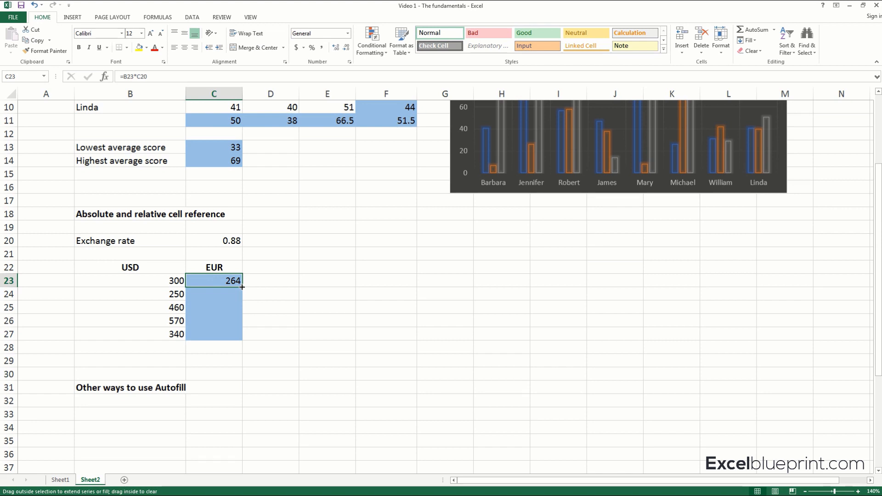
drag(242, 287, 240, 335)
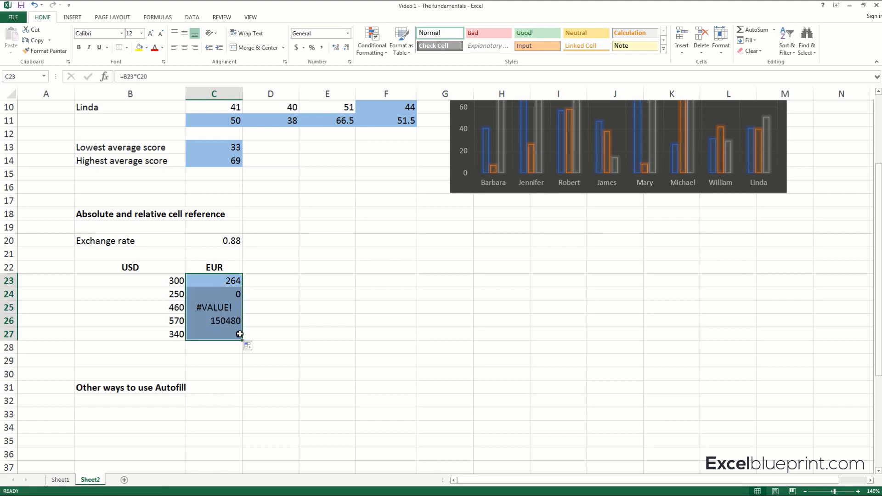
Open the formula in C24 to inspect which cells the autofilled copy references.
click(255, 310)
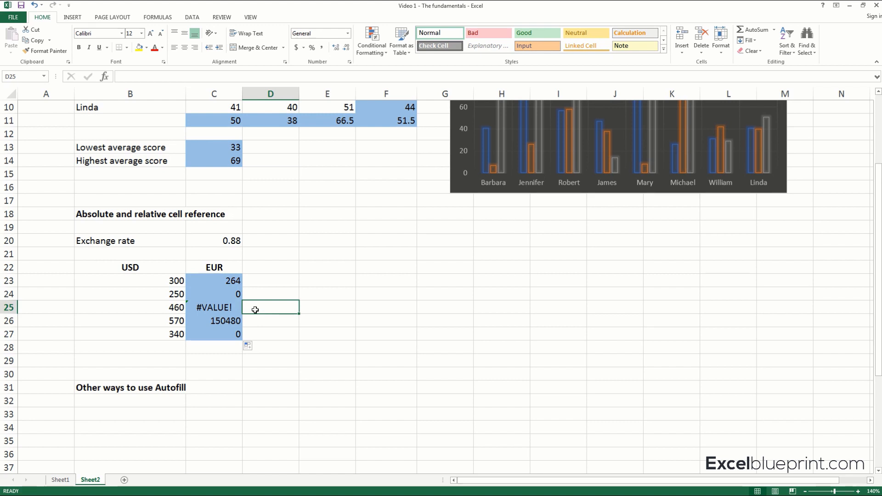
click(230, 295)
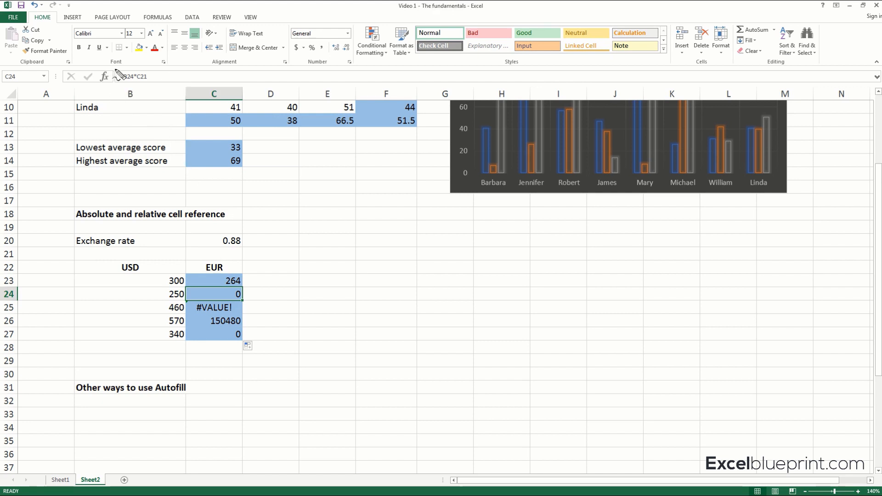
mouse_move(119, 70)
mouse_down()
mouse_move(151, 73)
mouse_move(120, 87)
mouse_move(133, 78)
mouse_up()
key(Escape)
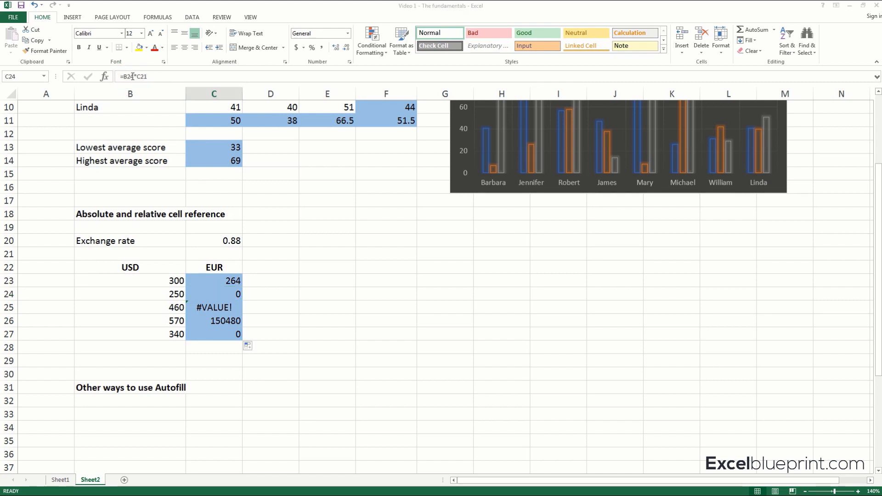
click(150, 76)
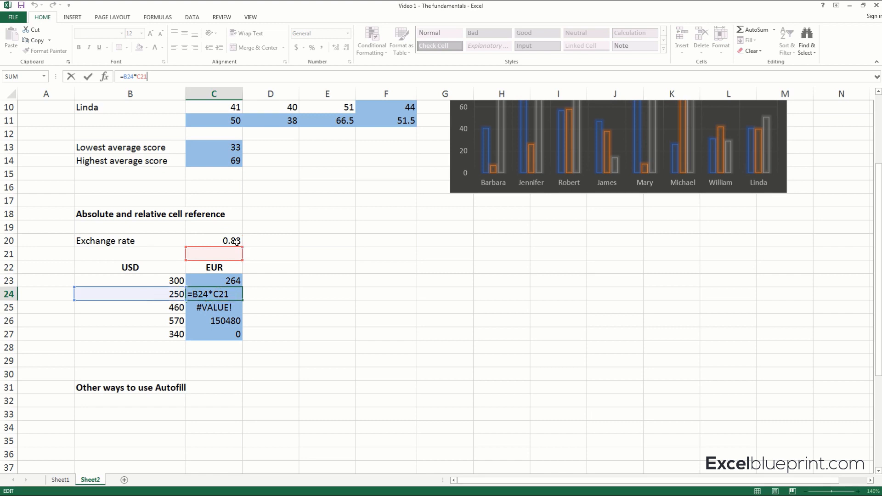
Close the formula in C24 and clear the autofilled EUR formulas from C24 through C27.
key(ctrl+Return)
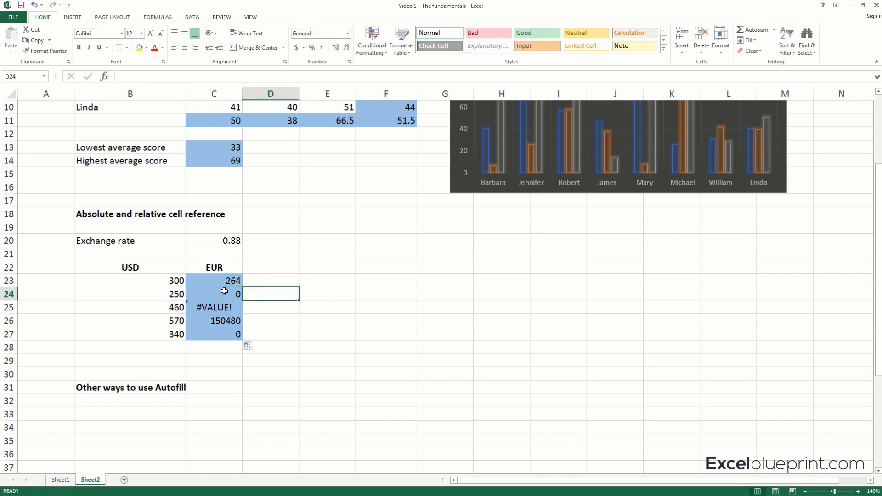
drag(228, 293, 232, 329)
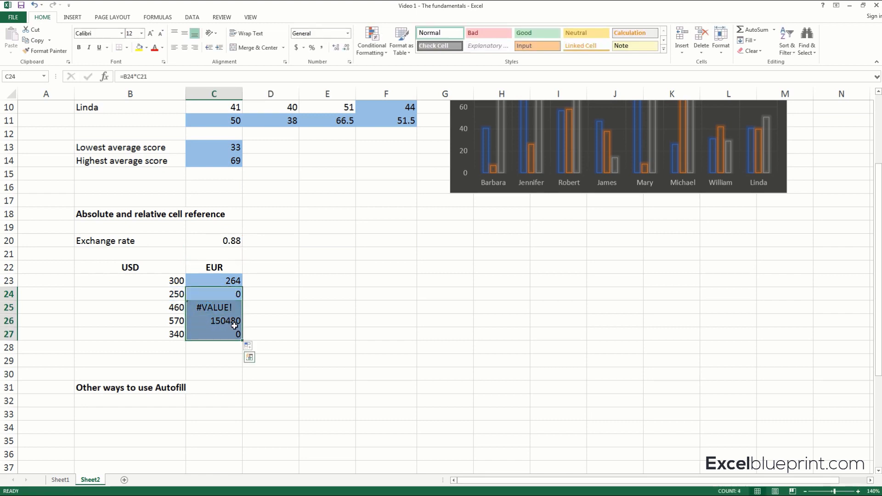
key(Delete)
Replace the formula in C23 with =B23*$C$20, locking the exchange rate reference, and autofill it down the EUR column through C27.
click(228, 282)
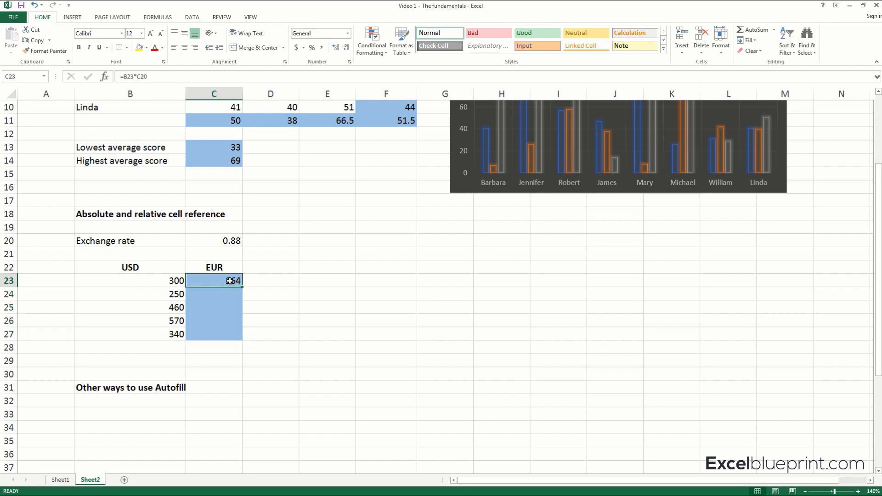
key(Delete)
text(=)
click(169, 283)
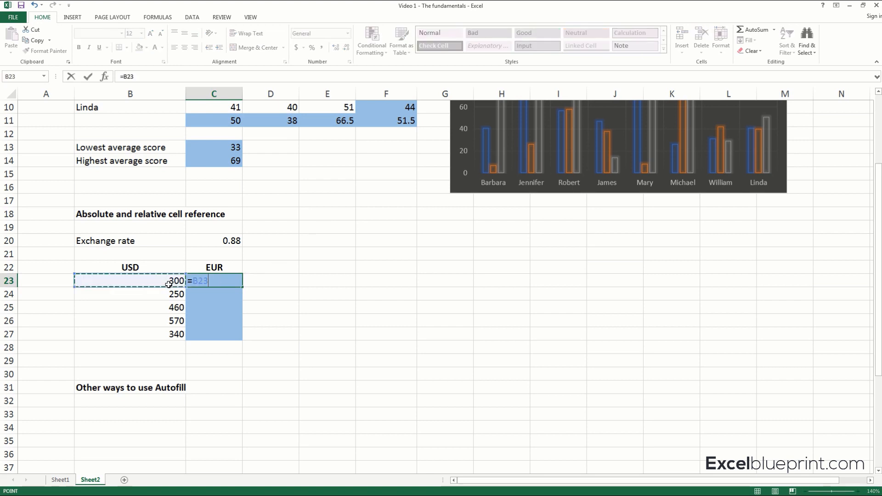
text(*)
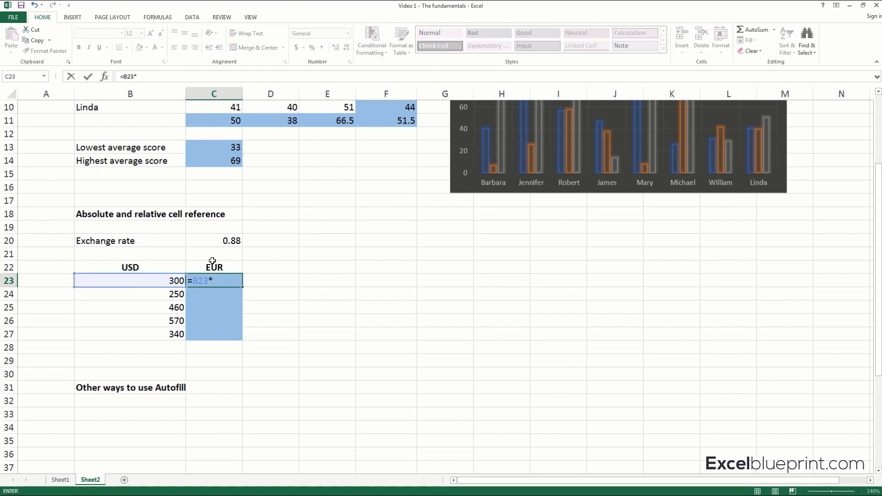
click(226, 244)
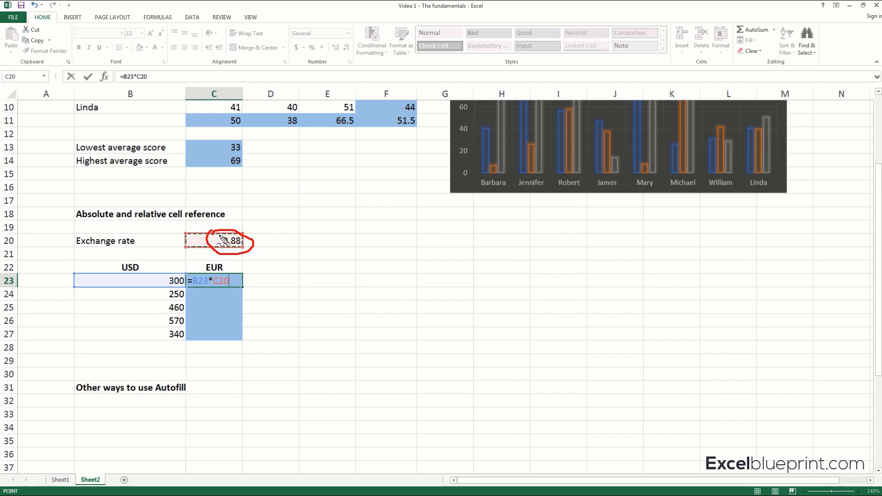
click(143, 78)
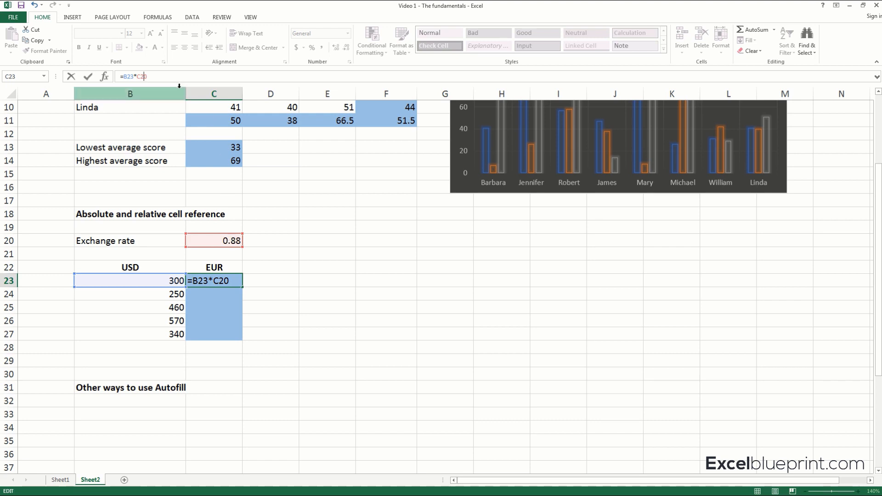
key(F4)
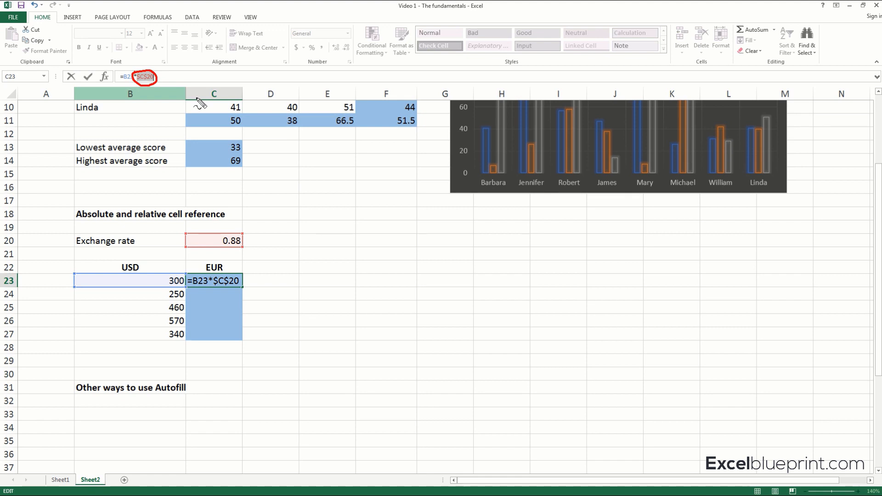
key(Return)
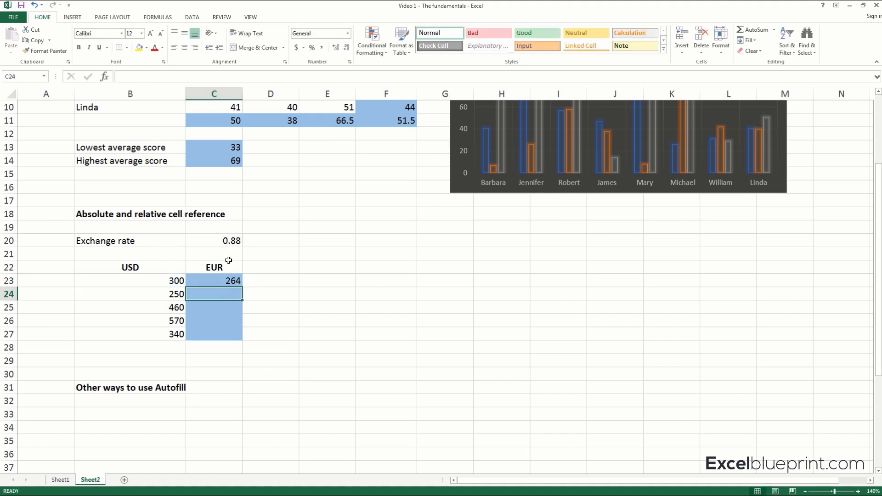
click(232, 282)
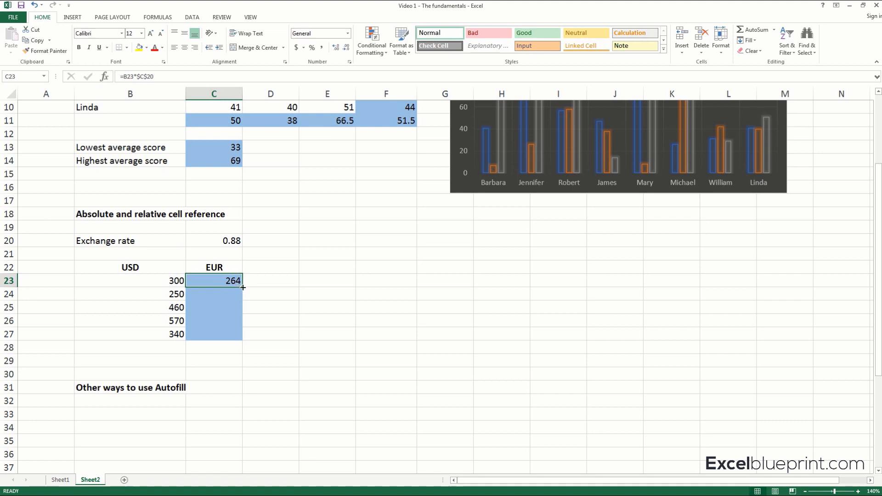
drag(243, 291, 240, 338)
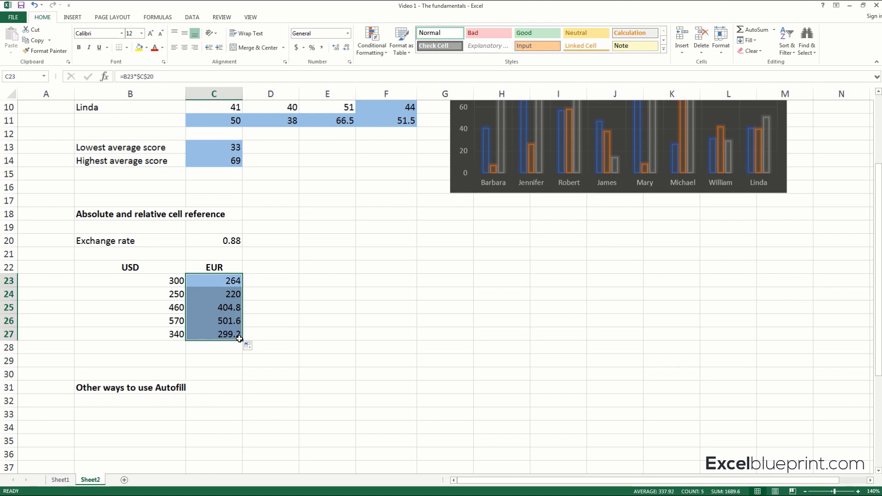
Inspect the formula in C27, marking the USD amount, the exchange rate cell and the absolute reference it uses, then close it.
click(232, 333)
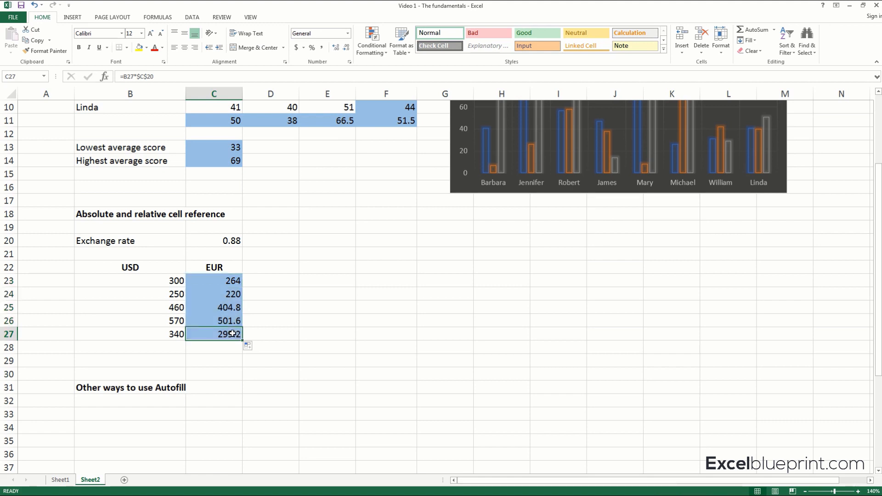
click(190, 74)
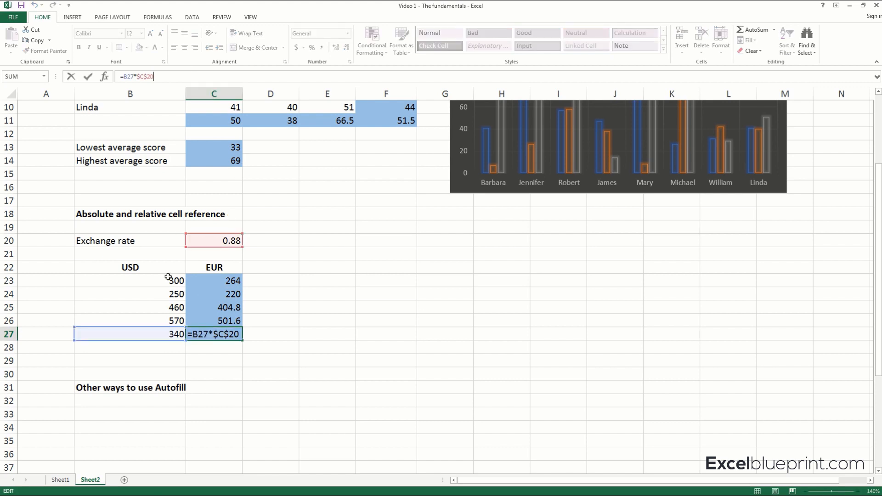
key(ctrl+shift+d)
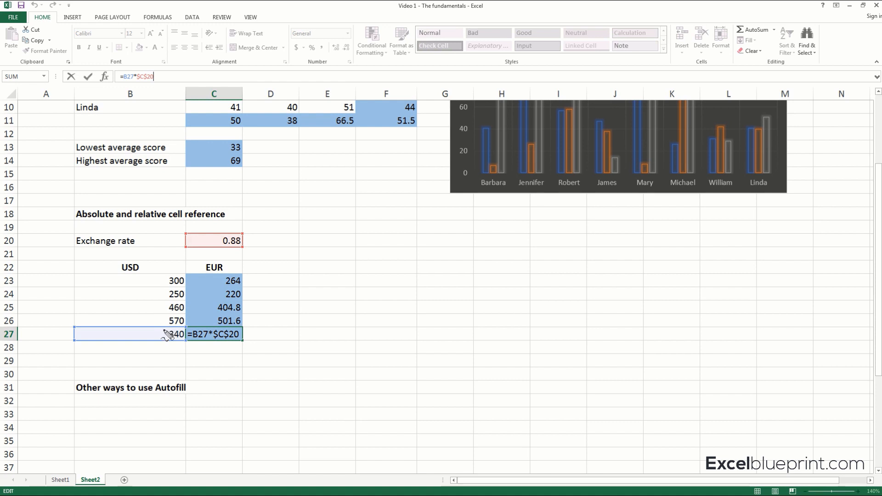
mouse_move(163, 330)
mouse_down()
mouse_move(180, 329)
mouse_move(178, 342)
mouse_move(166, 329)
mouse_up()
mouse_move(209, 236)
mouse_down()
mouse_move(242, 228)
mouse_move(238, 253)
mouse_move(225, 235)
mouse_up()
mouse_move(142, 68)
mouse_down()
mouse_move(134, 81)
mouse_move(145, 85)
mouse_move(160, 78)
mouse_move(146, 68)
mouse_up()
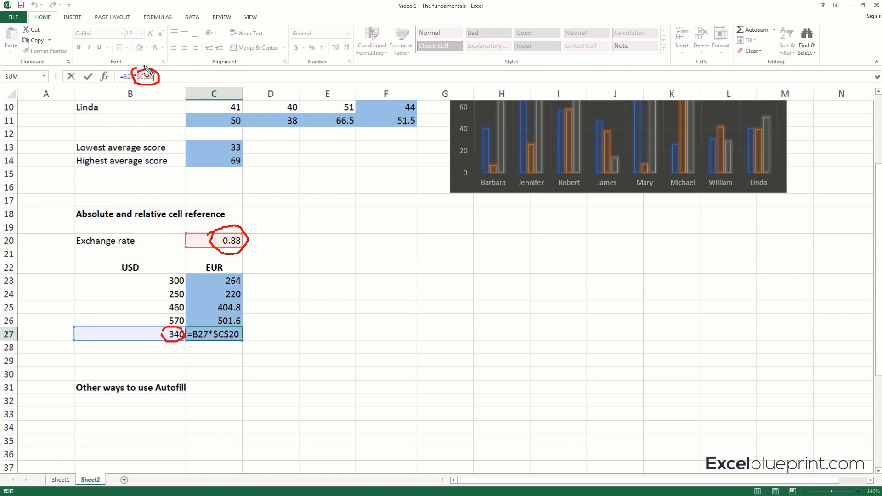
key(Escape)
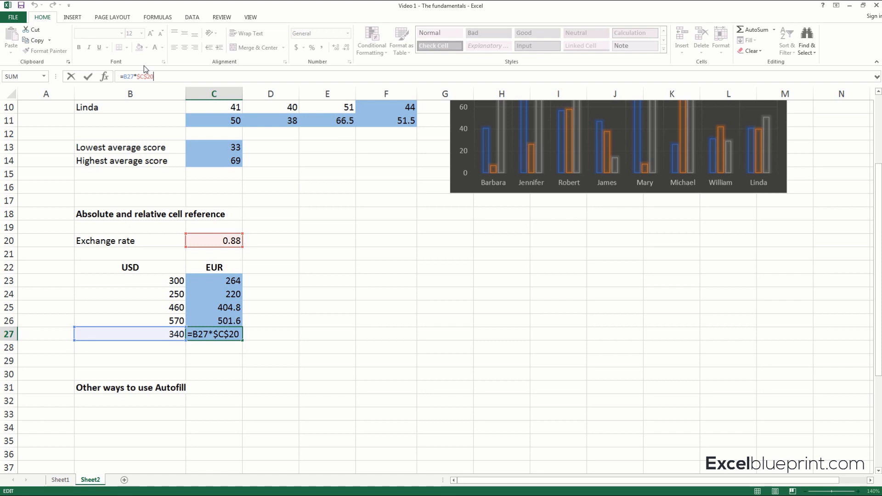
key(Return)
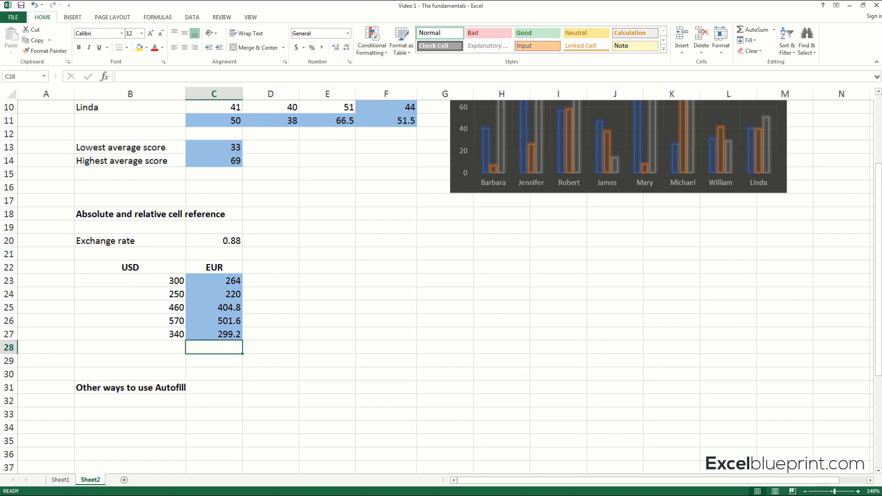
Enter Monday in B33, below the "Other ways to use Autofill" heading.
scroll(292, 228, down, 3)
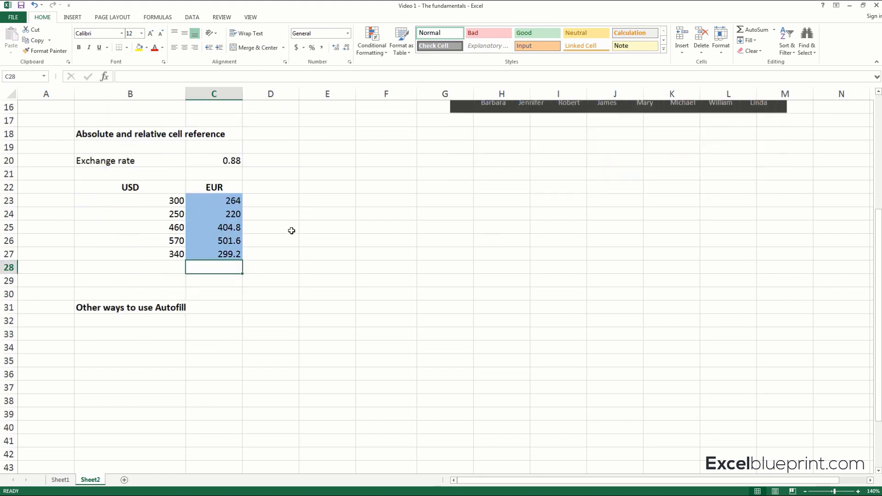
click(176, 297)
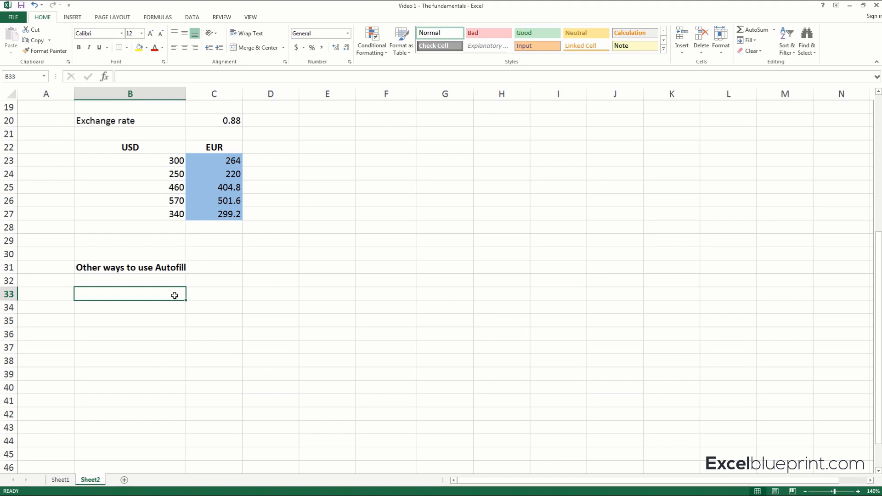
text(Monday)
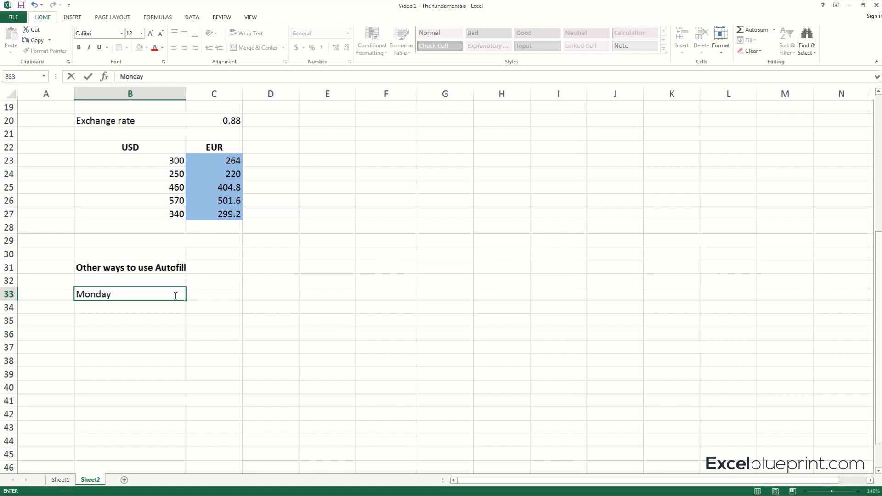
key(Return)
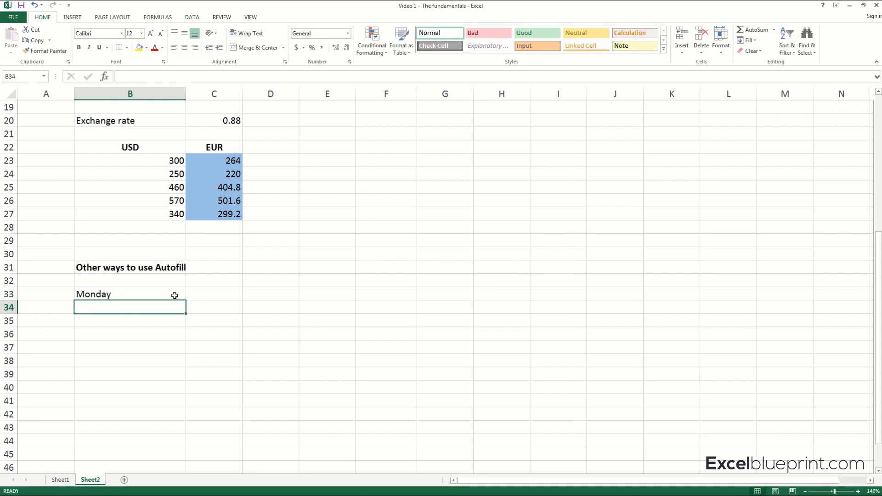
click(175, 295)
Try entering the next weekday, Tuesday, manually in C33 and clear the cell again.
click(201, 292)
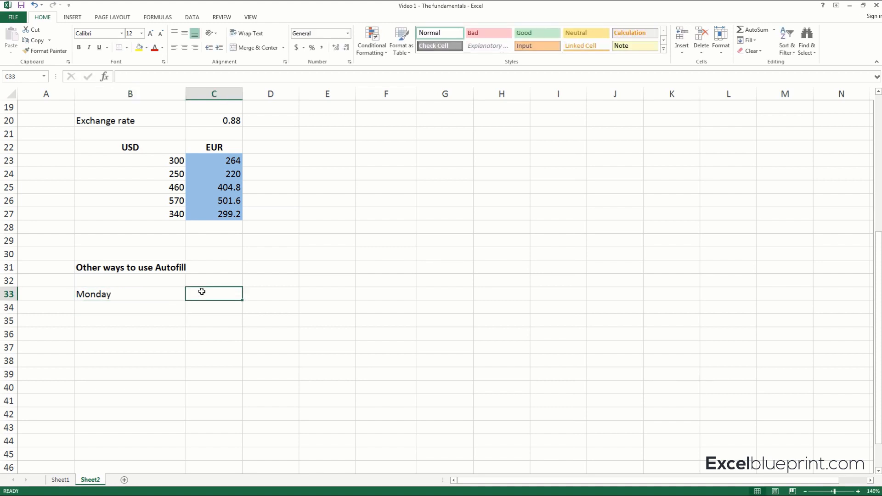
text(Tues)
key(BackSpace)
key(BackSpace)
key(BackSpace)
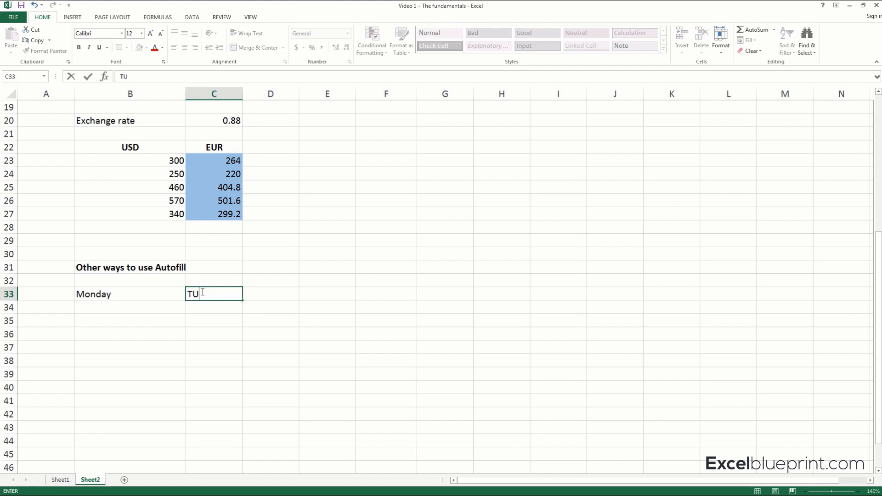
text(uesday)
key(Tab)
click(202, 292)
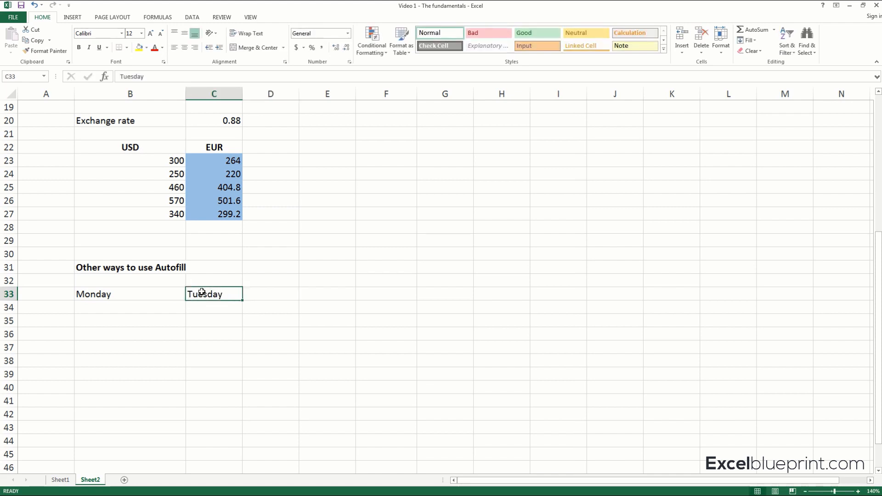
key(Delete)
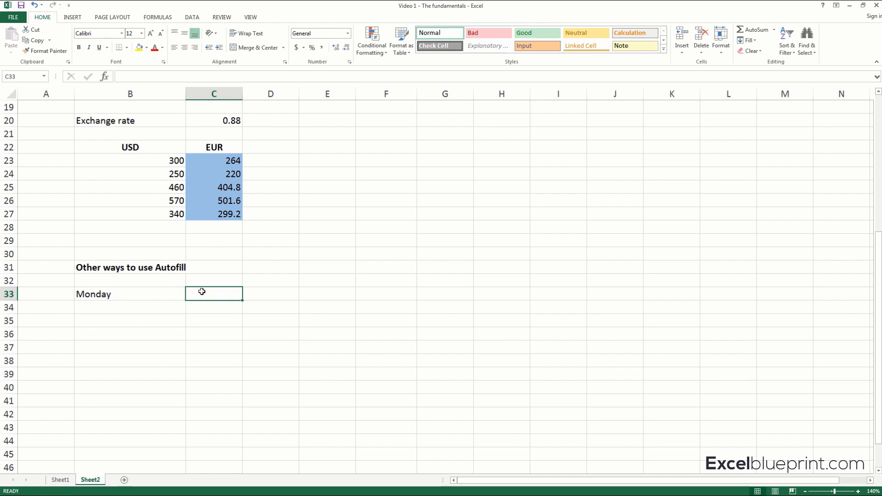
Autofill the weekdays from Monday in B33 across the row through H33.
click(174, 295)
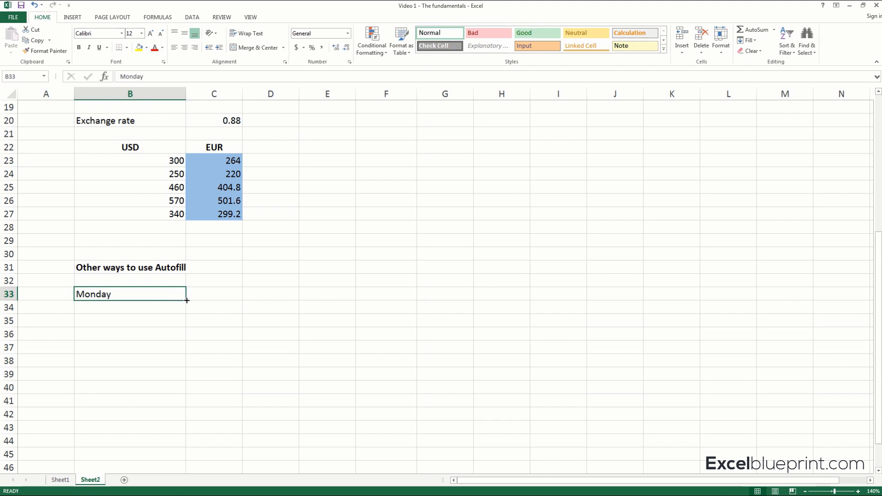
drag(187, 300, 510, 302)
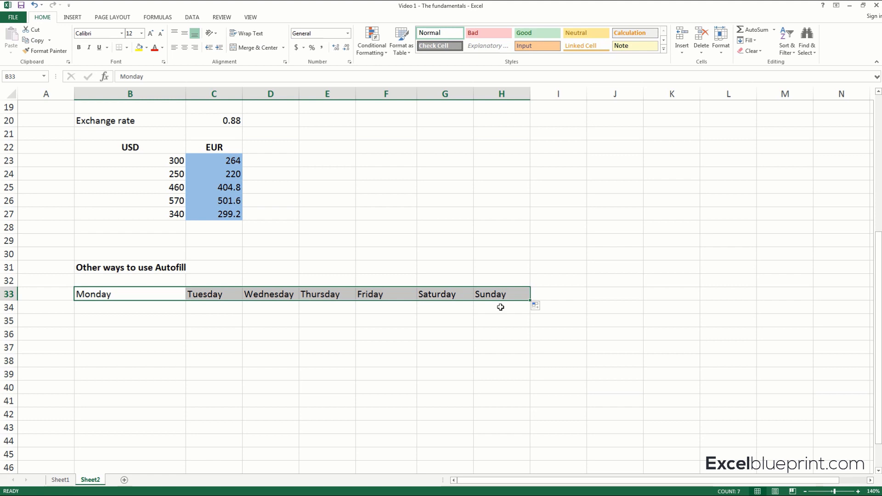
Enter January in B34 and autofill the months across the row through M34.
click(124, 305)
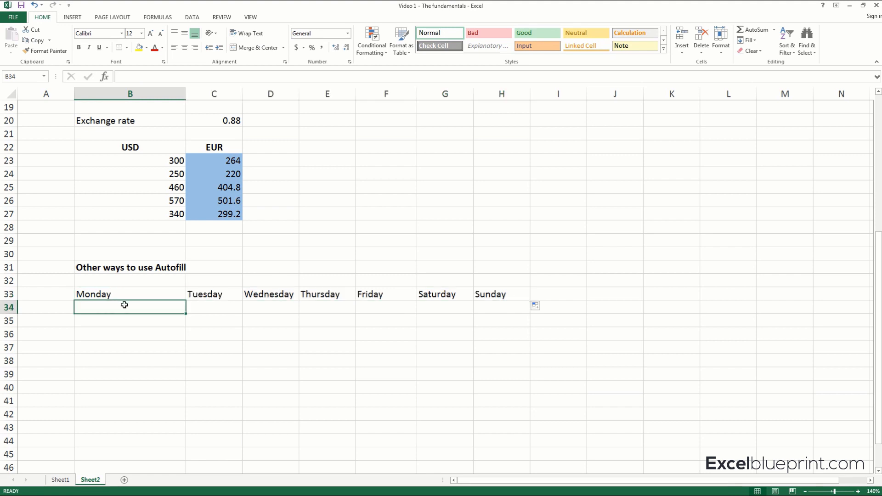
text(J)
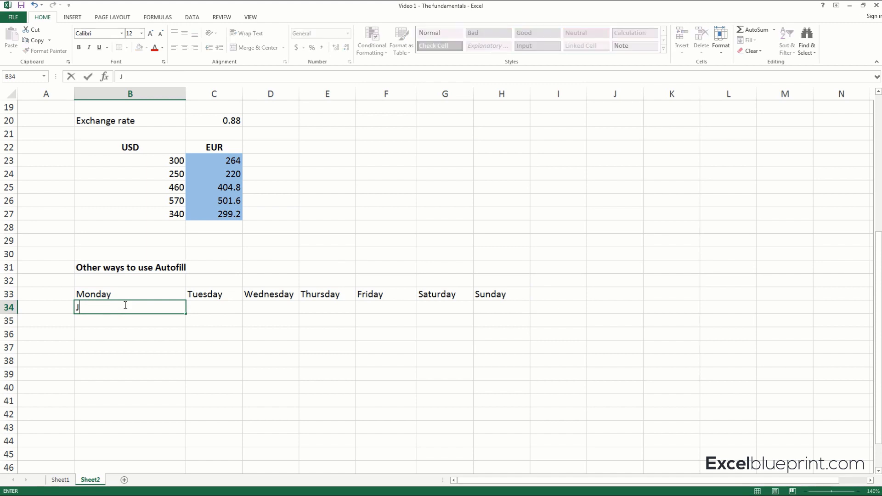
text(anuary)
key(Return)
click(124, 306)
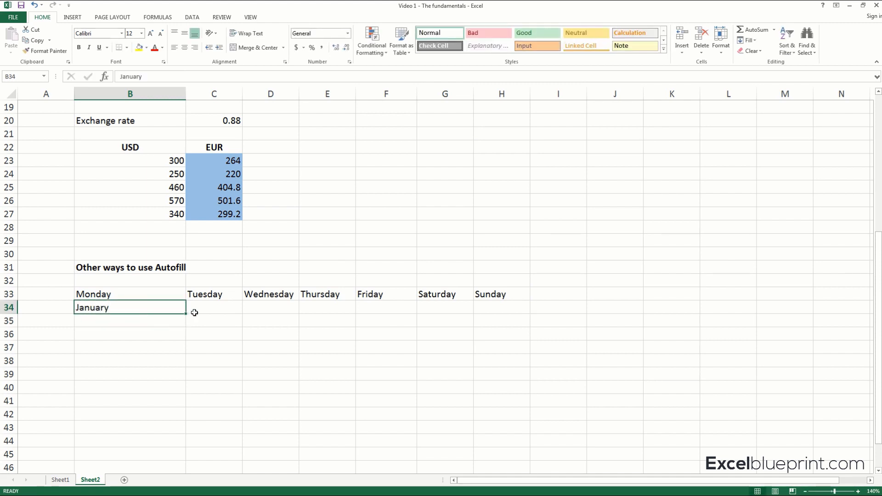
drag(186, 314, 805, 314)
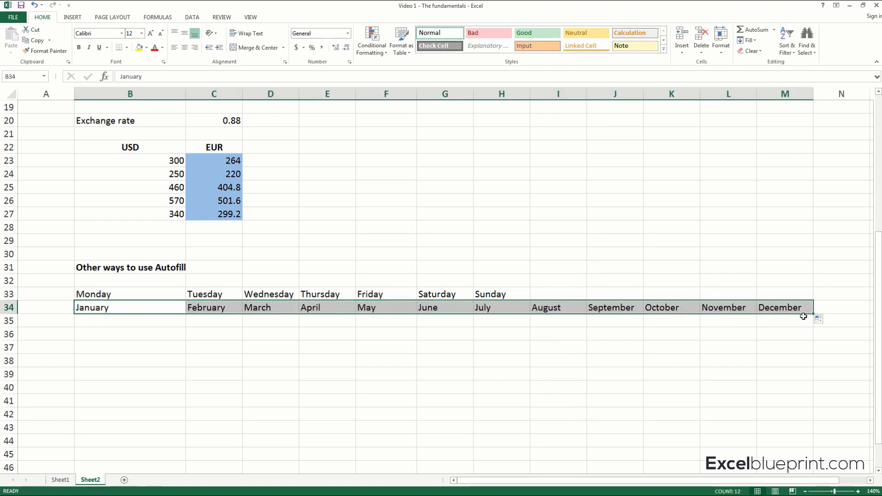
click(554, 337)
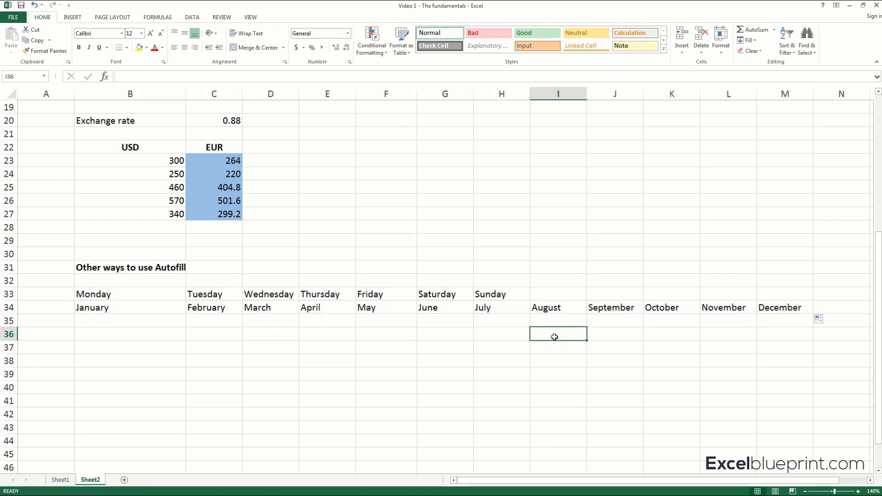
Enter 1 in B35 and autofill it as a consecutive number series across the row through M35.
click(144, 317)
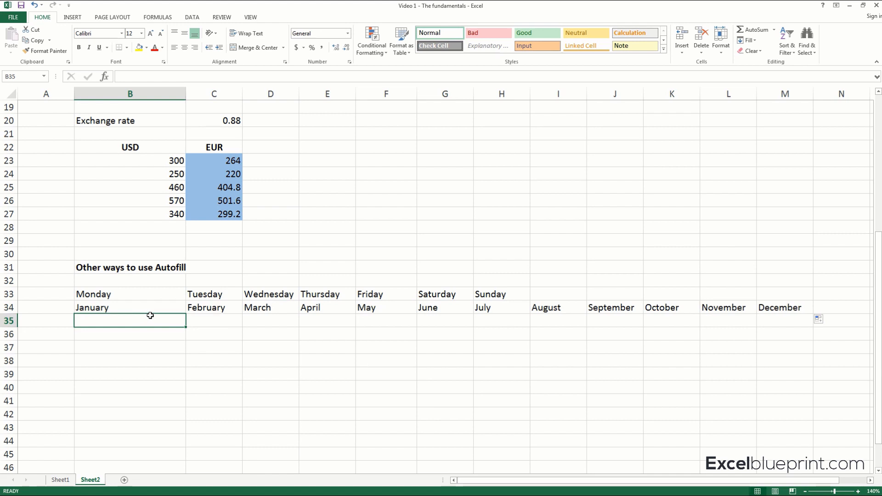
text(1)
key(Tab)
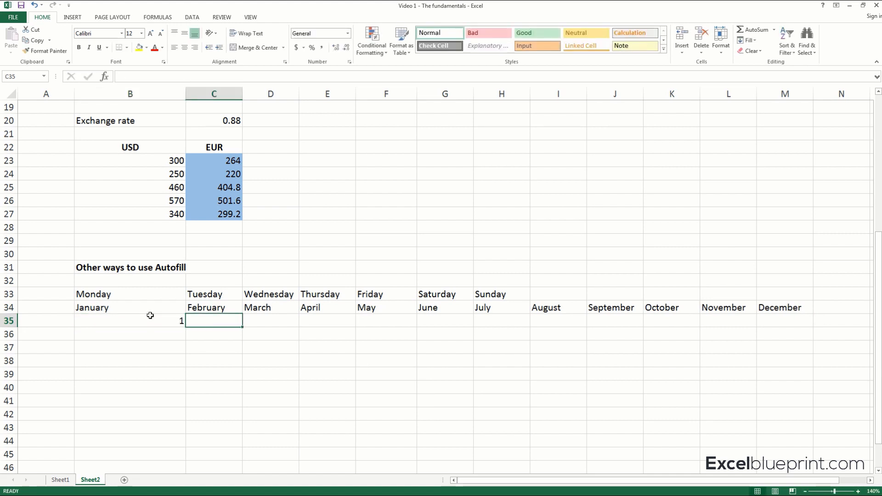
click(159, 319)
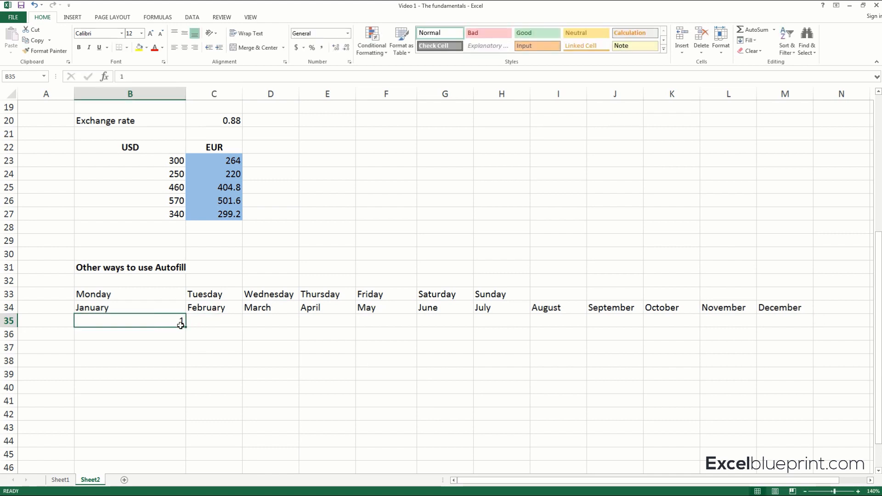
drag(185, 327, 186, 327)
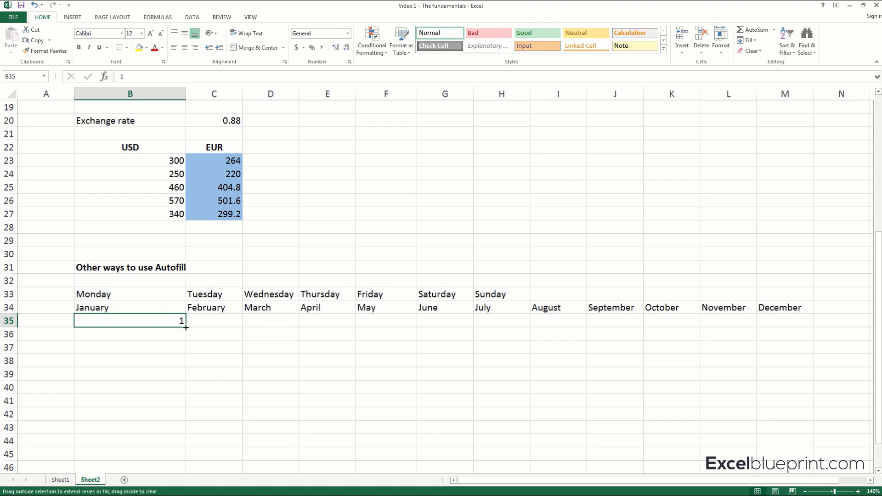
drag(186, 327, 694, 327)
drag(733, 327, 788, 325)
click(659, 359)
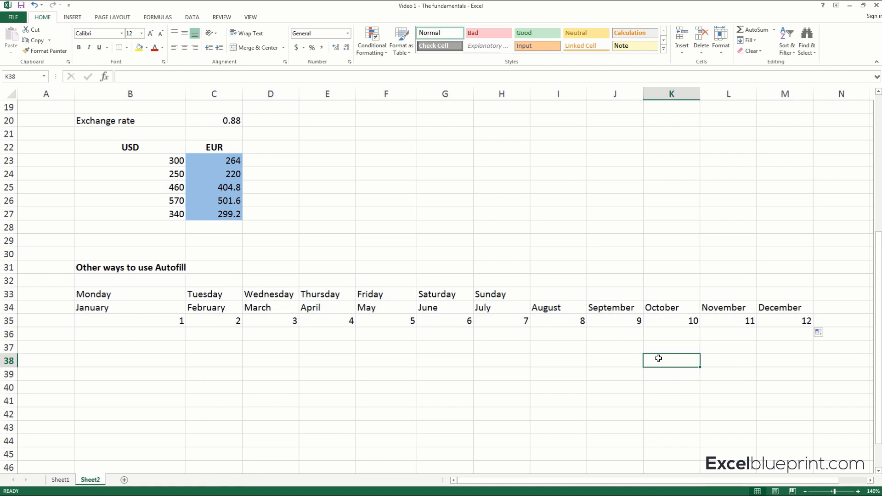
Enter 2 in B36 and 4 in C36 as the starting pair of a series in steps of two.
click(163, 332)
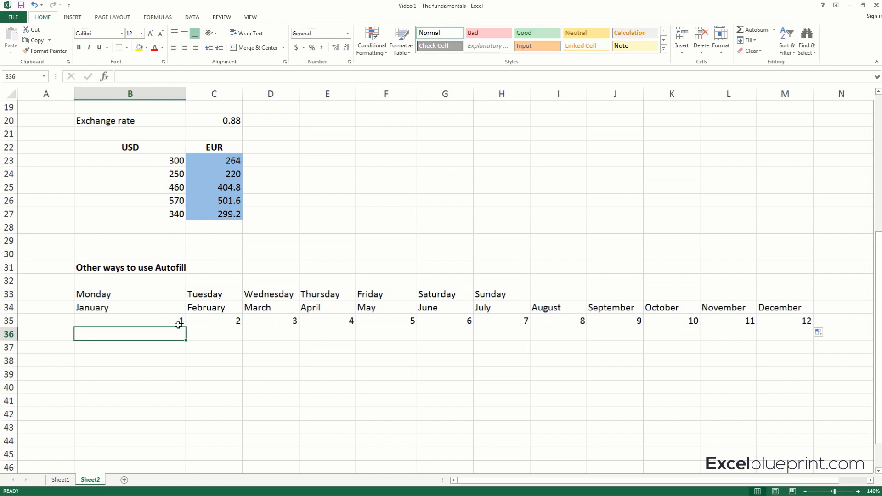
text(2)
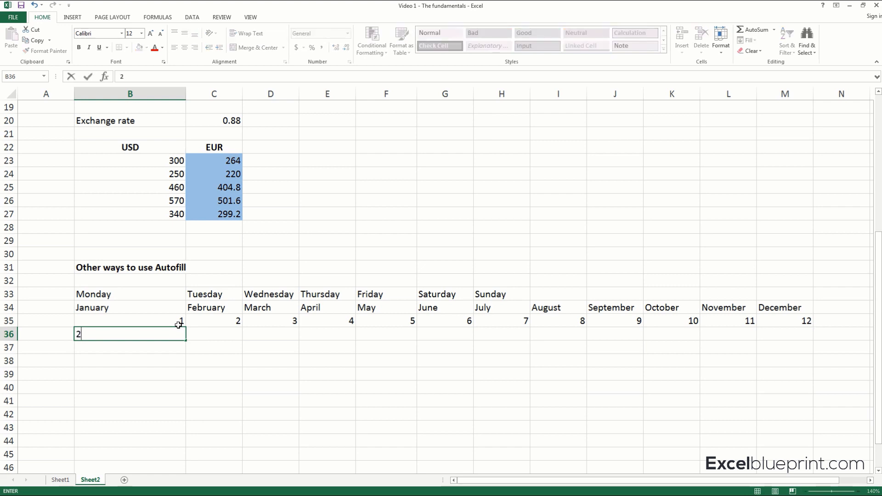
key(Tab)
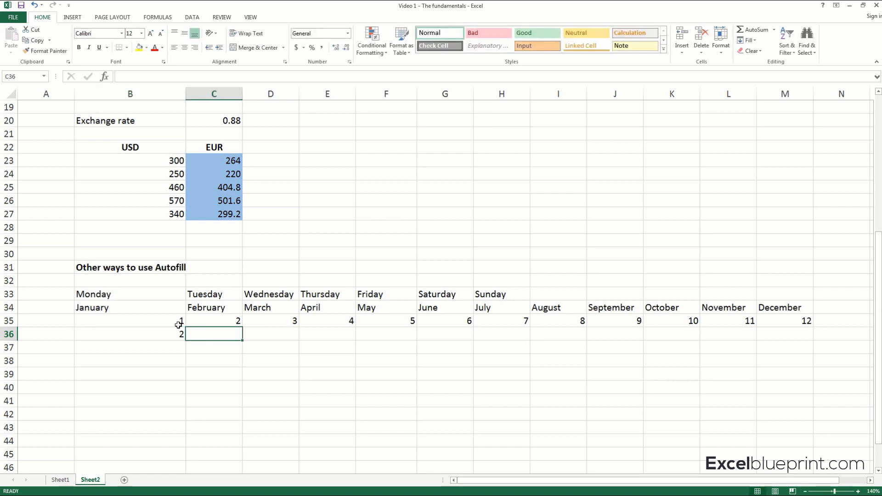
click(140, 334)
mouse_move(188, 341)
mouse_down()
mouse_move(378, 339)
mouse_move(190, 343)
mouse_up()
click(207, 335)
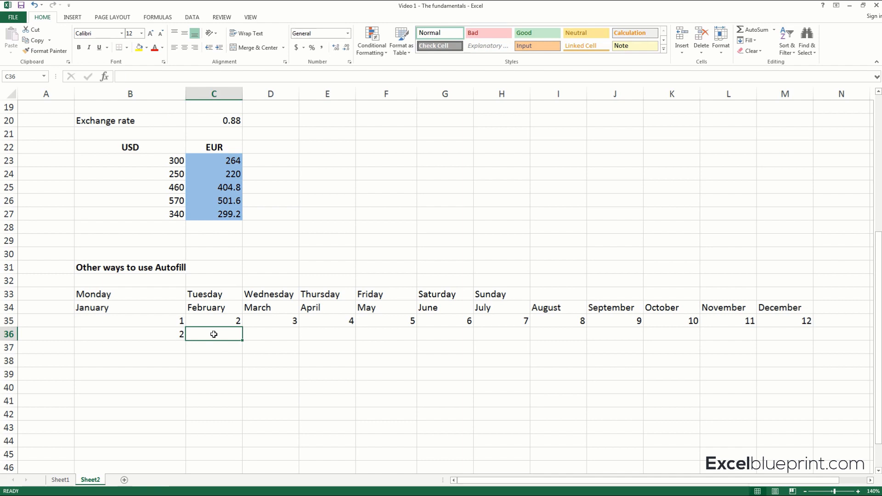
text(4)
key(Return)
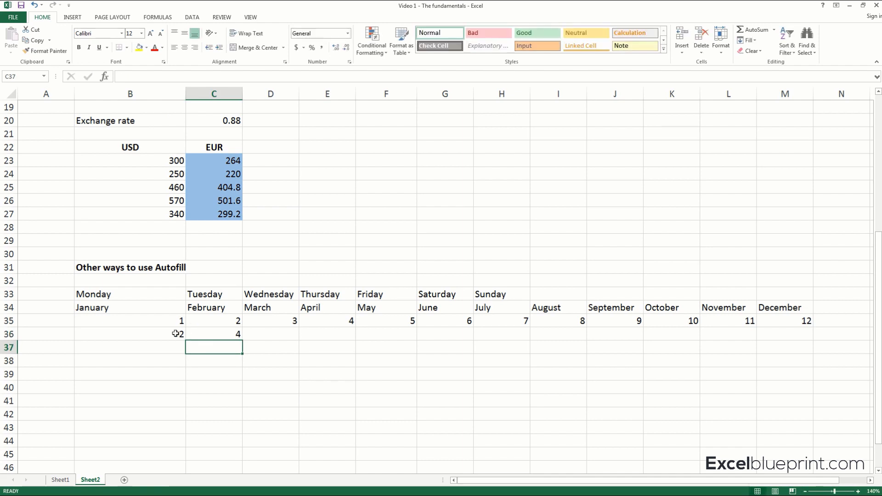
Extend the pattern of B36:C36 across the row through M36 with Autofill.
drag(177, 334, 207, 333)
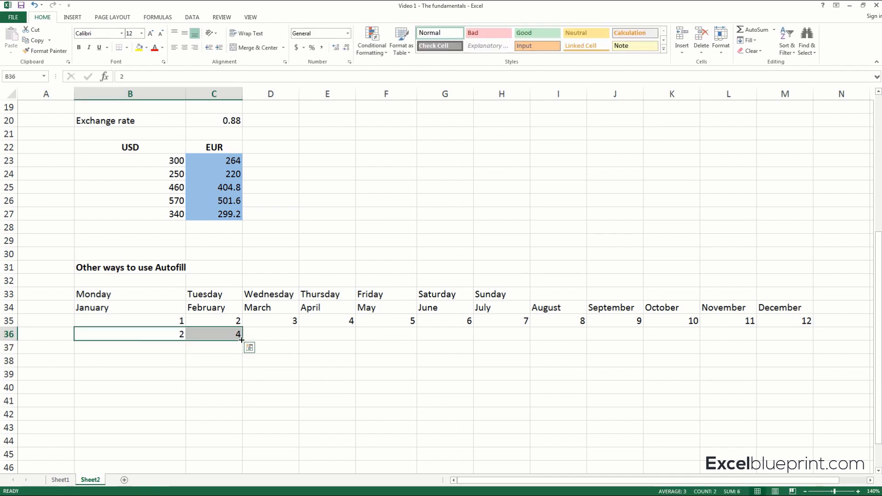
drag(243, 341, 794, 336)
click(627, 373)
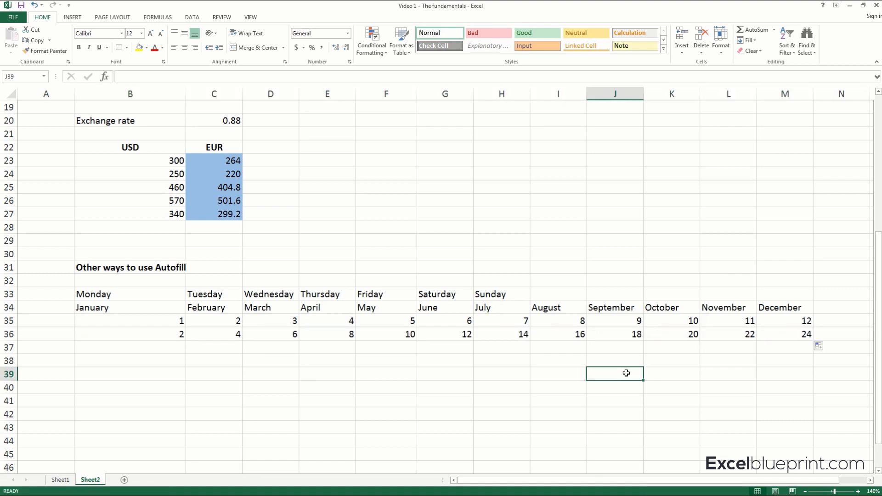
Enter Team 1 in B37 and autofill the numbered team labels across the row through J37.
click(137, 351)
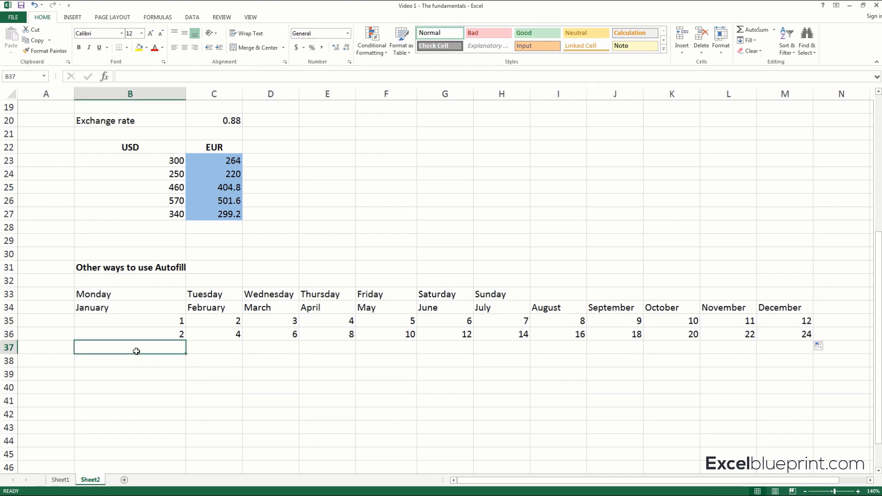
text(T)
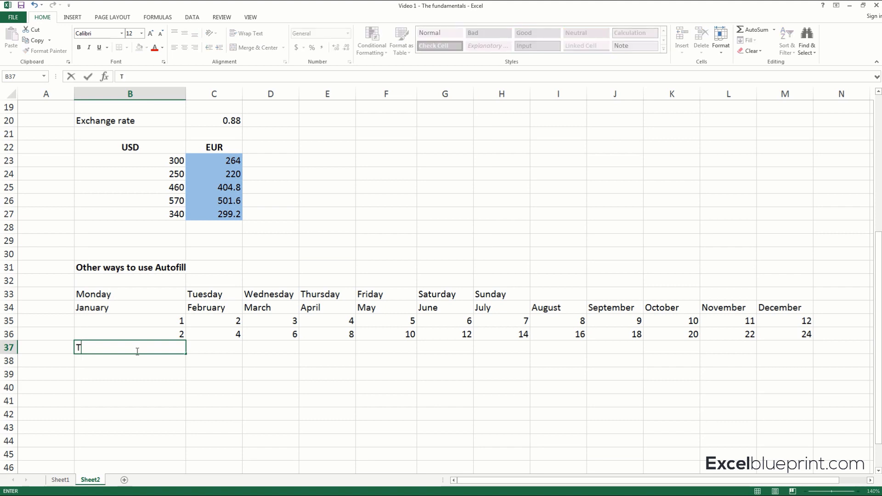
text(eam 1)
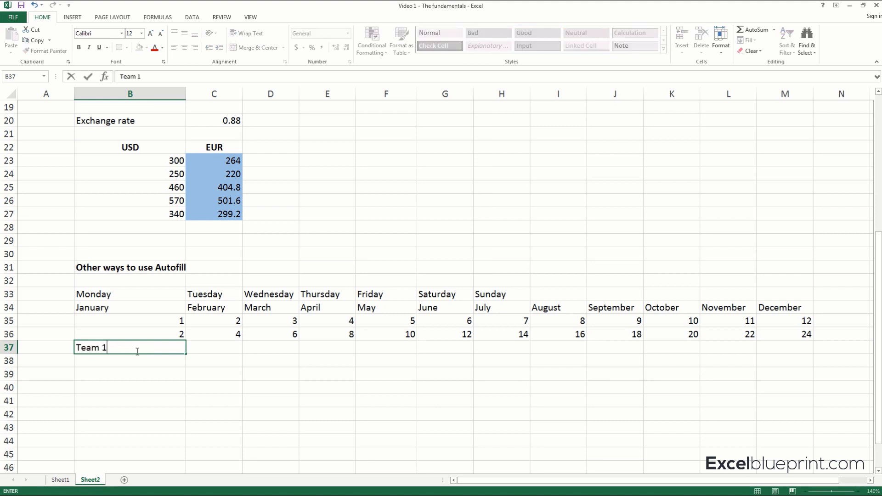
key(Tab)
click(137, 351)
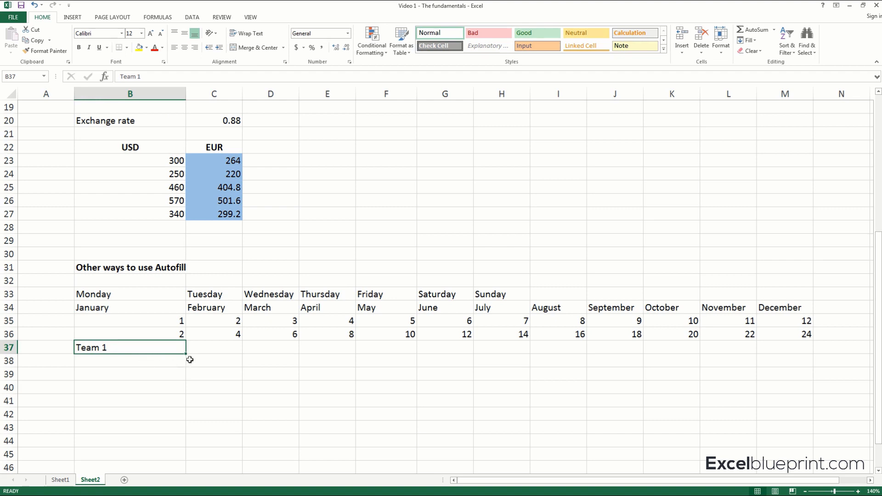
click(227, 345)
click(269, 348)
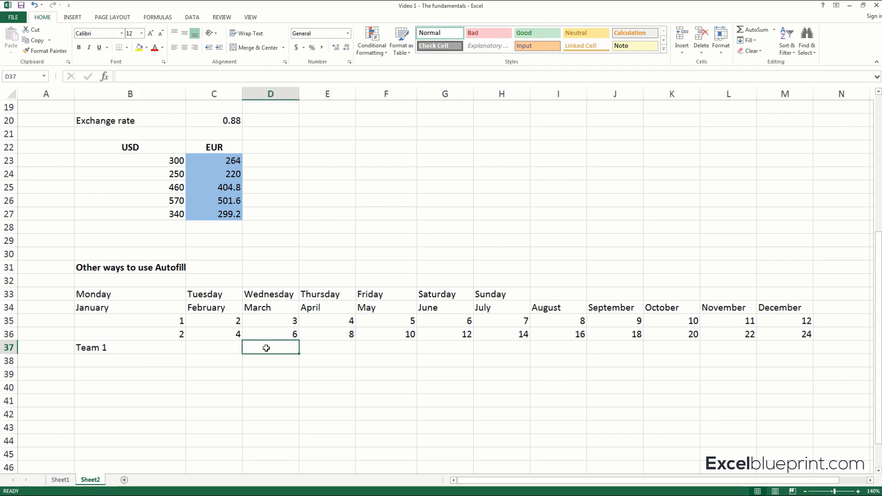
click(314, 346)
click(175, 351)
drag(186, 354, 640, 346)
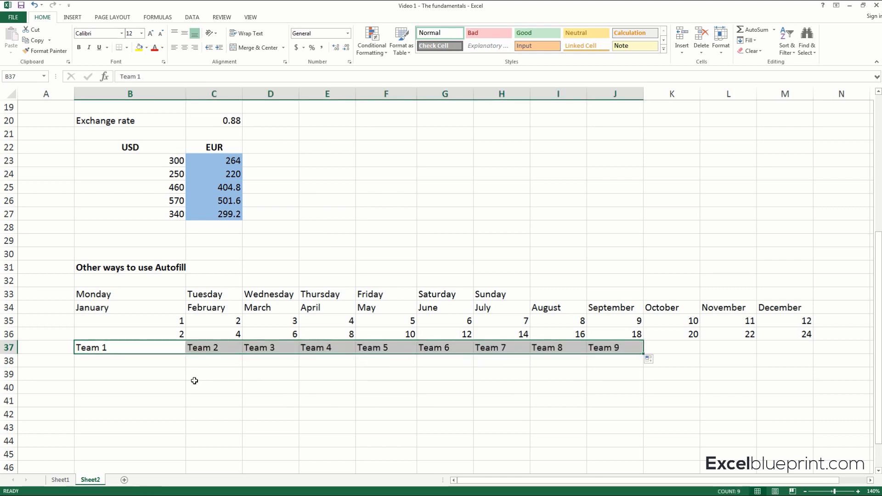
click(117, 359)
click(157, 292)
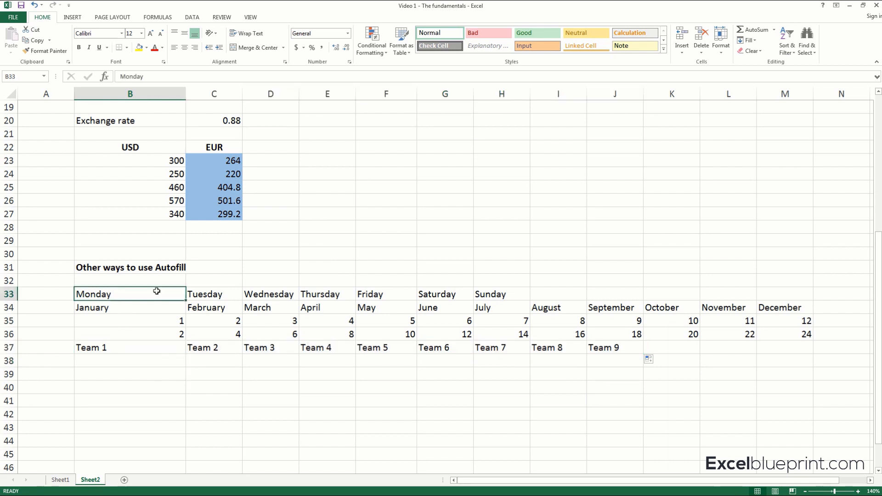
drag(157, 292, 787, 347)
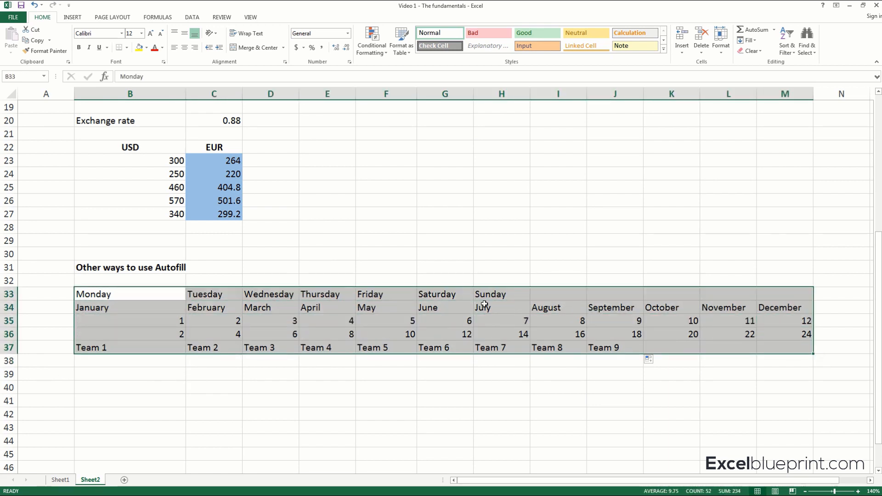
drag(447, 176, 460, 416)
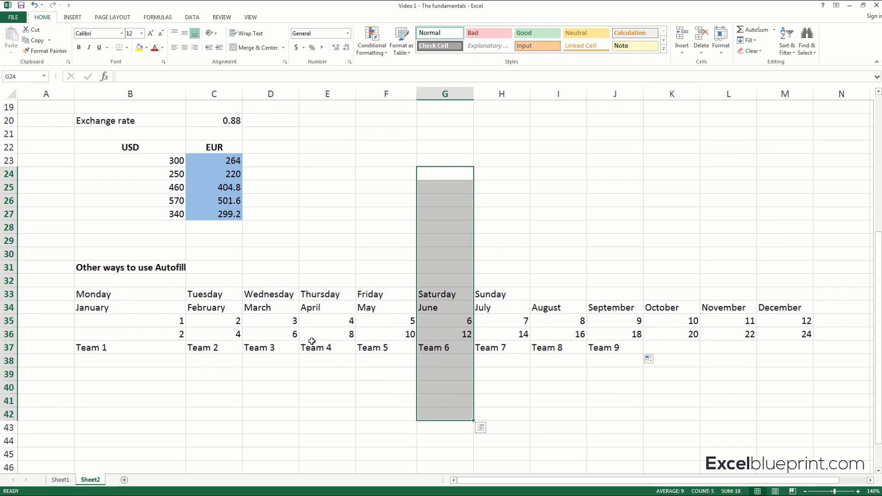
click(118, 348)
Enter Team 1 in B39 and autofill the numbered team labels down the column through B43.
click(160, 371)
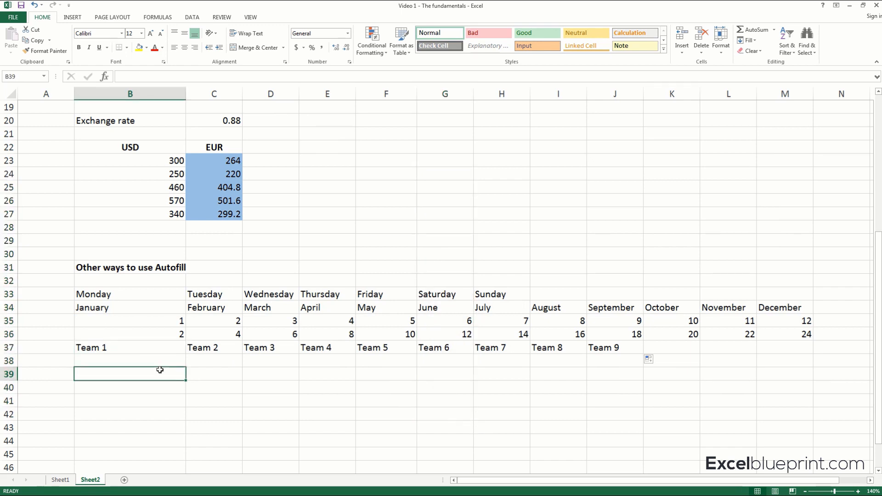
text(Team 1)
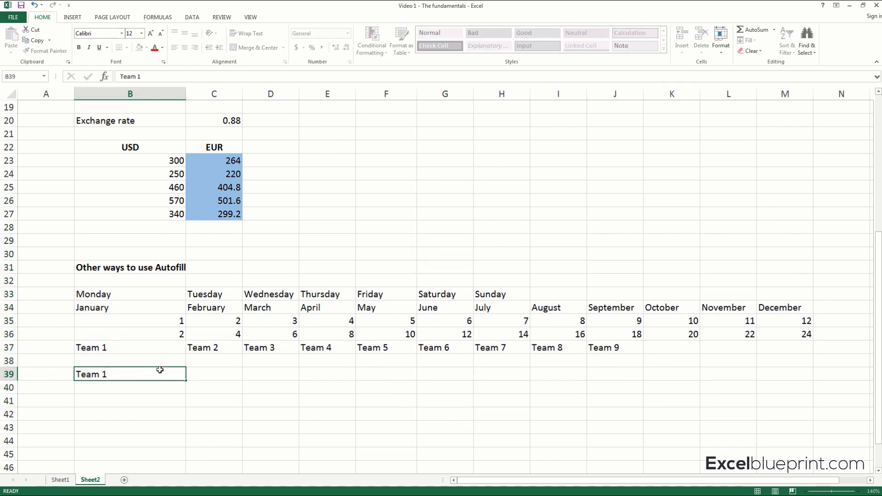
key(Return)
click(159, 370)
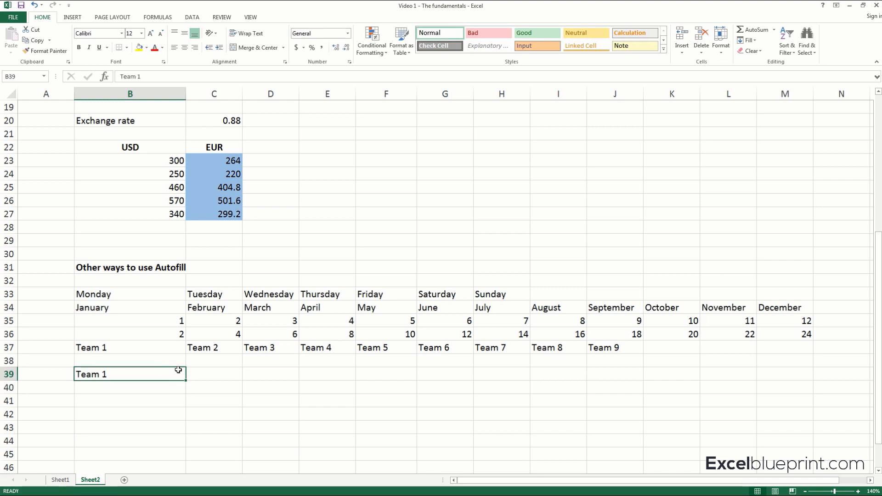
drag(186, 381, 186, 435)
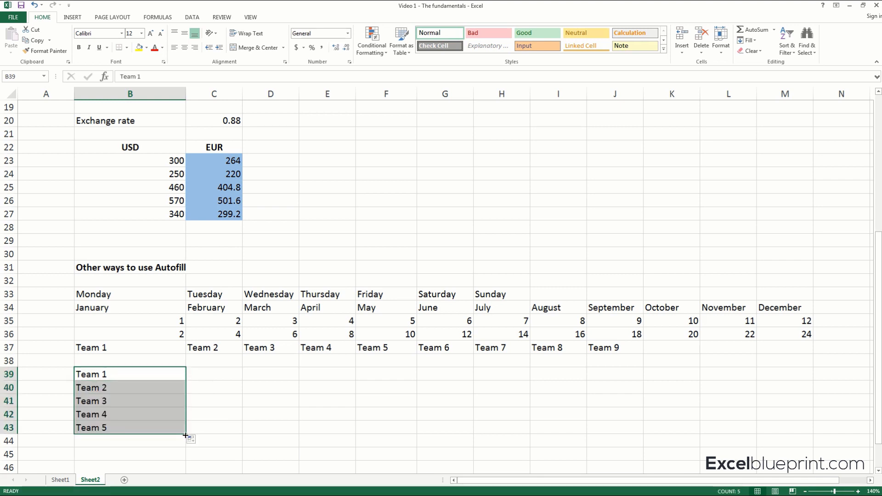